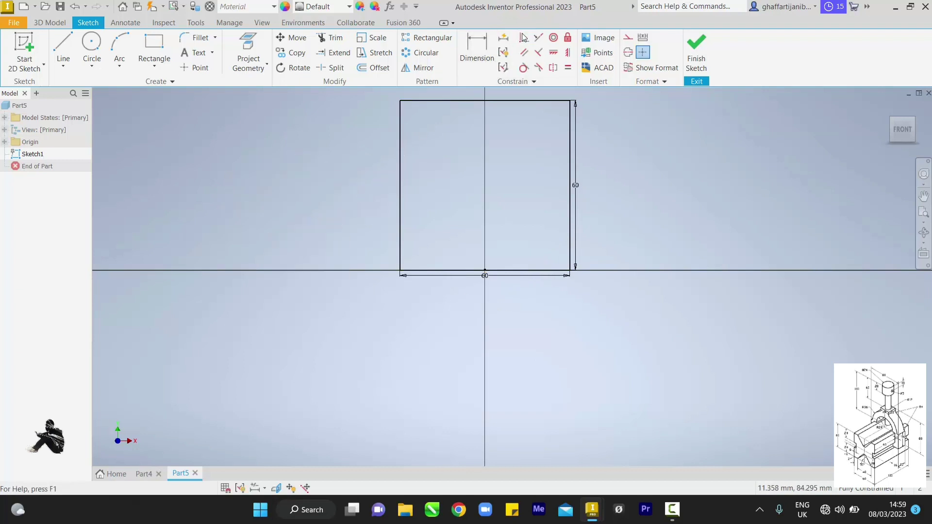
- Draw a 12 mm by 12 mm two-point center rectangle centred on the midpoint of the square's left edge
left_click(164, 65)
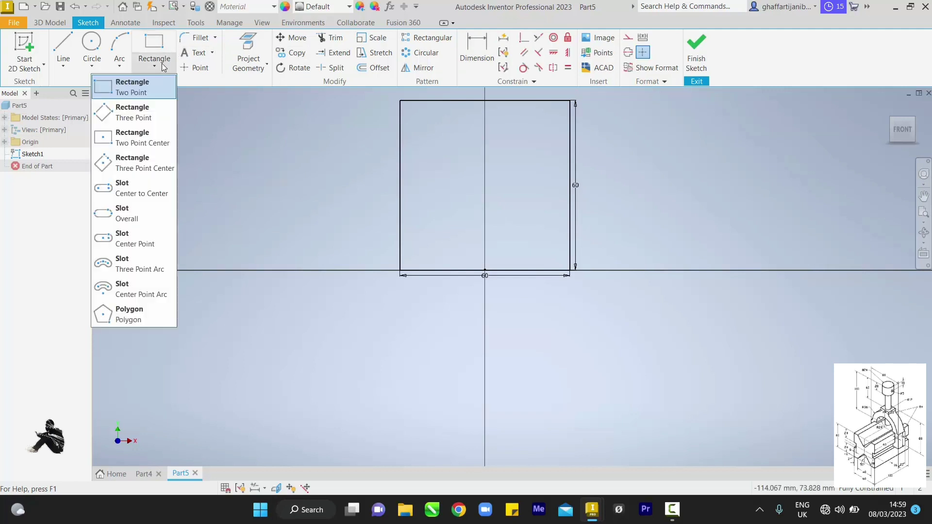
left_click(140, 140)
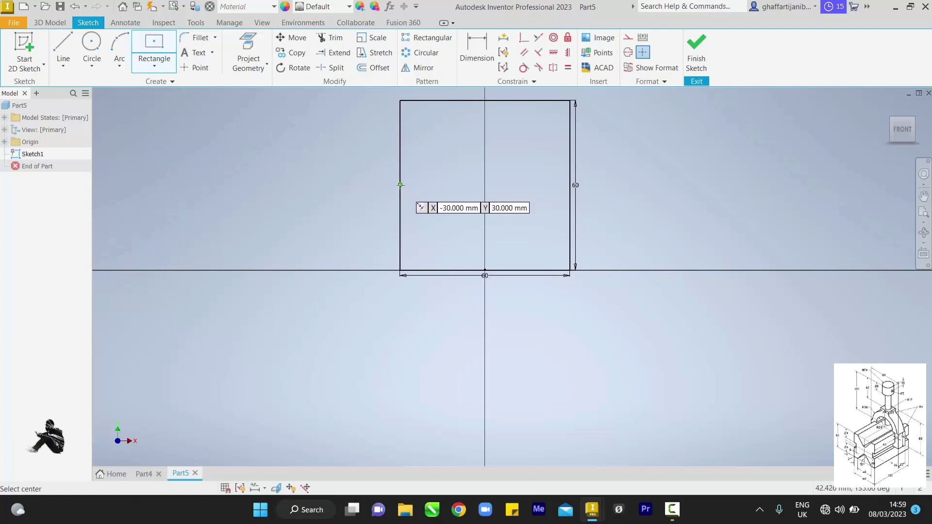
left_click(400, 185)
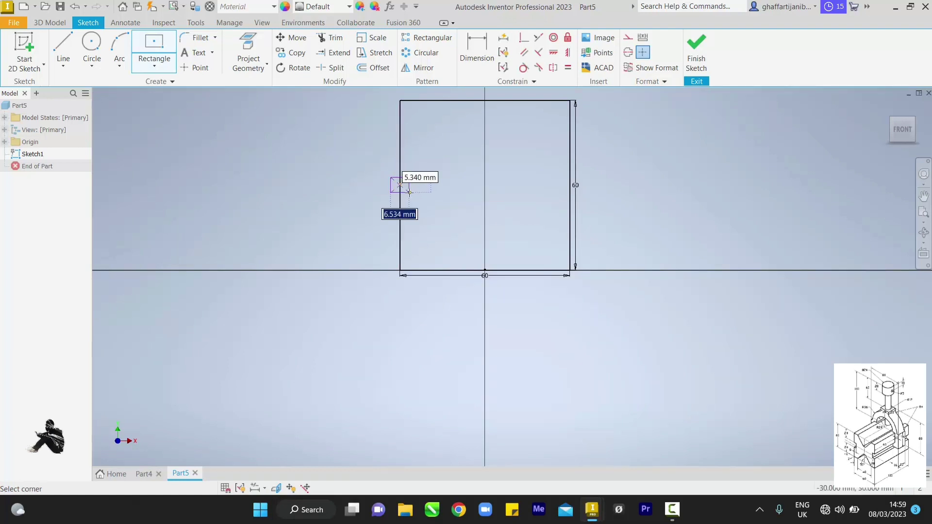
type("12")
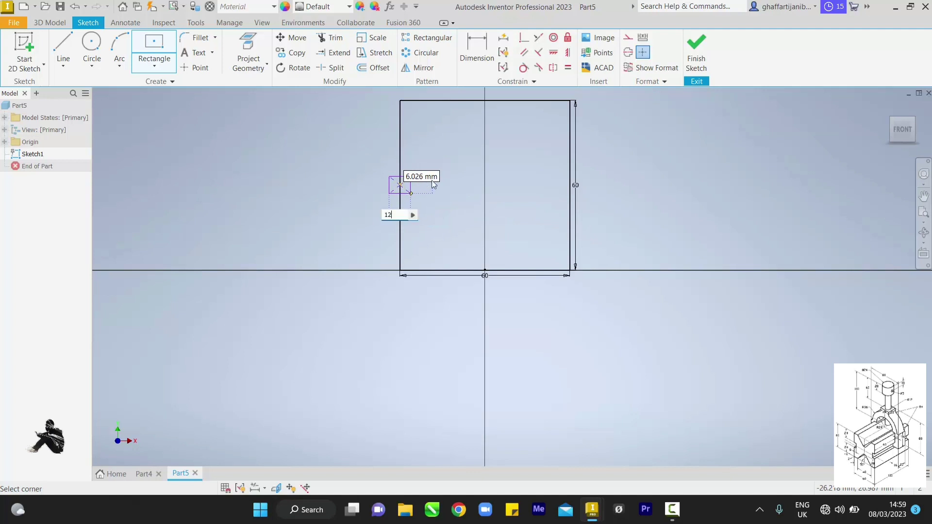
key("Tab")
type("12")
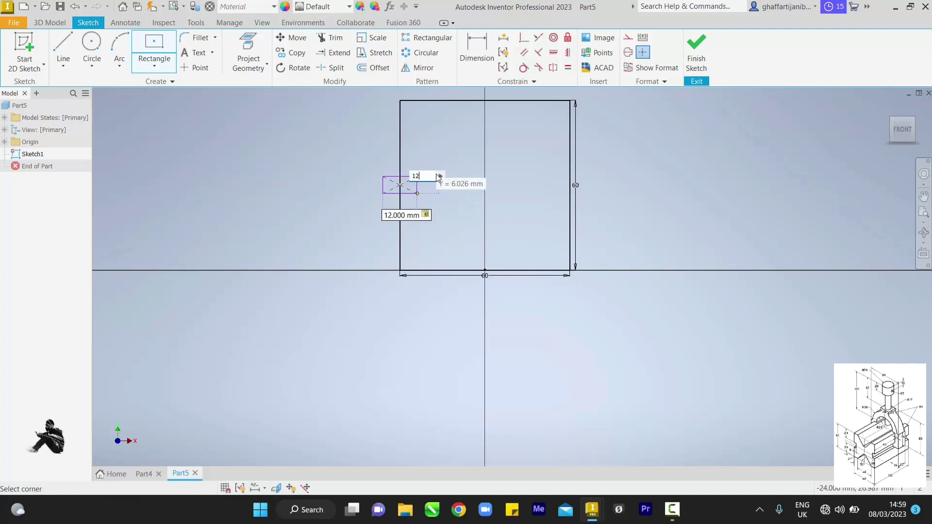
key("Return")
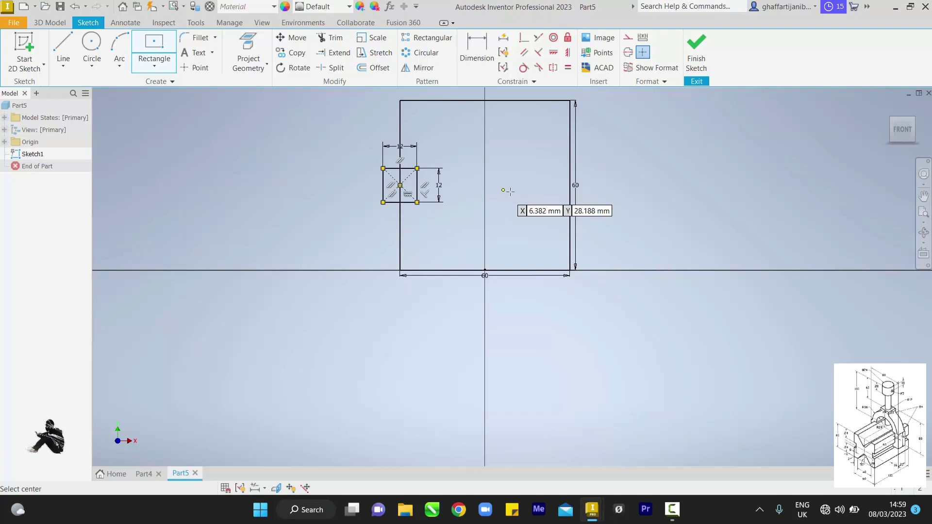
- Draw a second 12 mm by 12 mm center rectangle on the midpoint of the square's right edge and finish the rectangle command
left_click(570, 185)
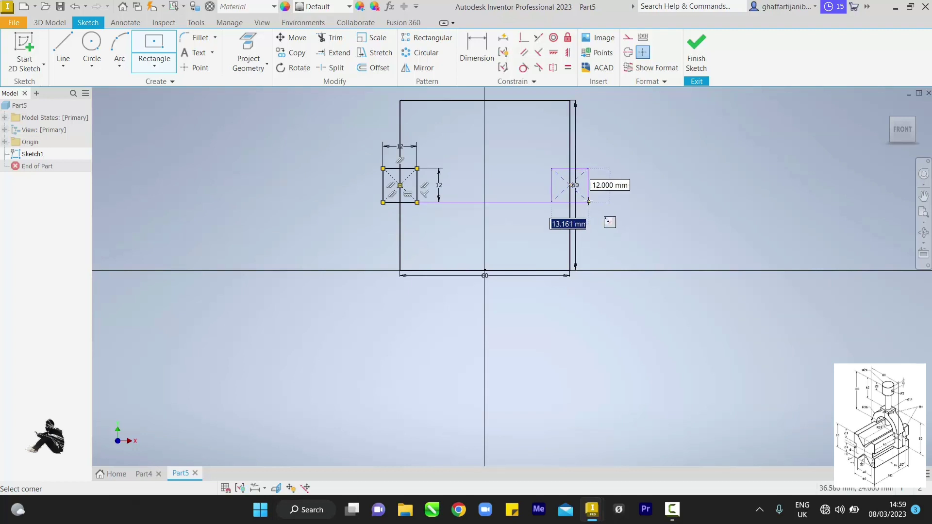
type("12")
key("Tab")
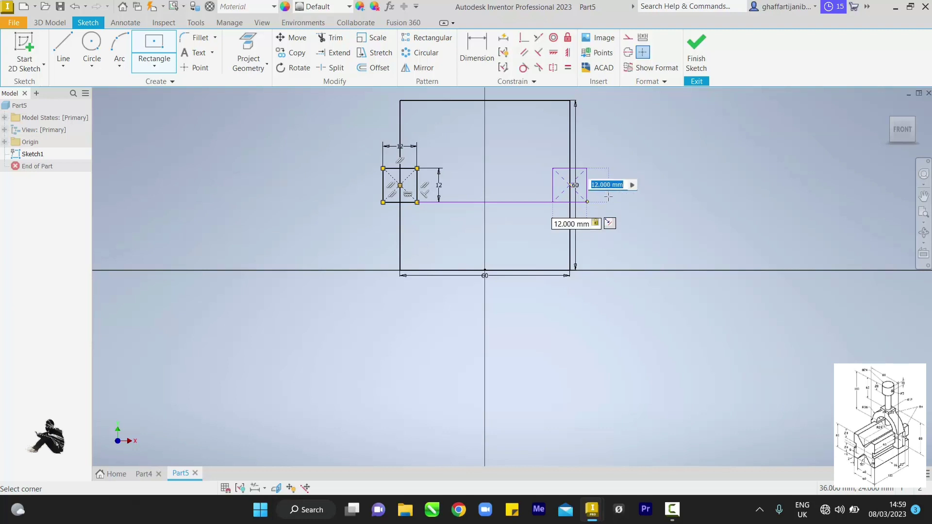
key("Return")
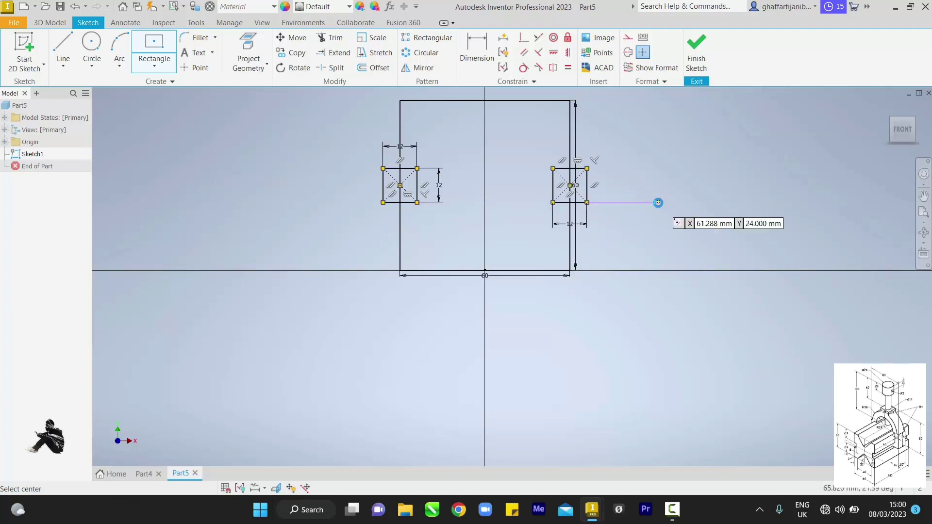
right_click(649, 231)
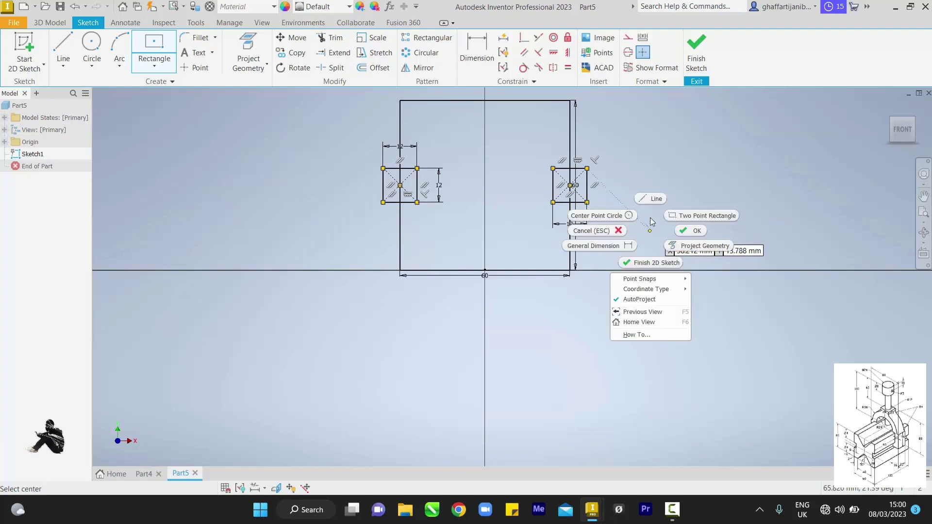
left_click(693, 232)
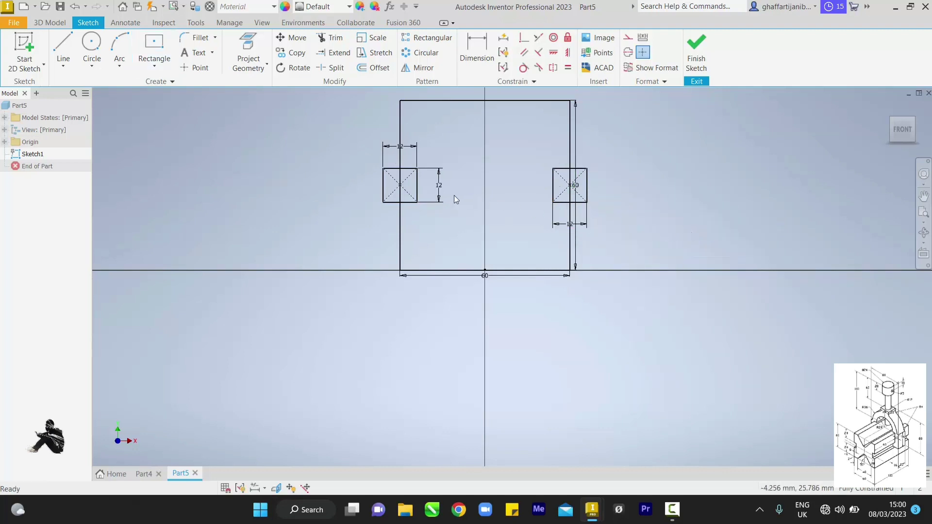
- Delete the diagonal construction lines and both 12 mm dimensions of the small rectangle on the left edge
right_click(408, 194)
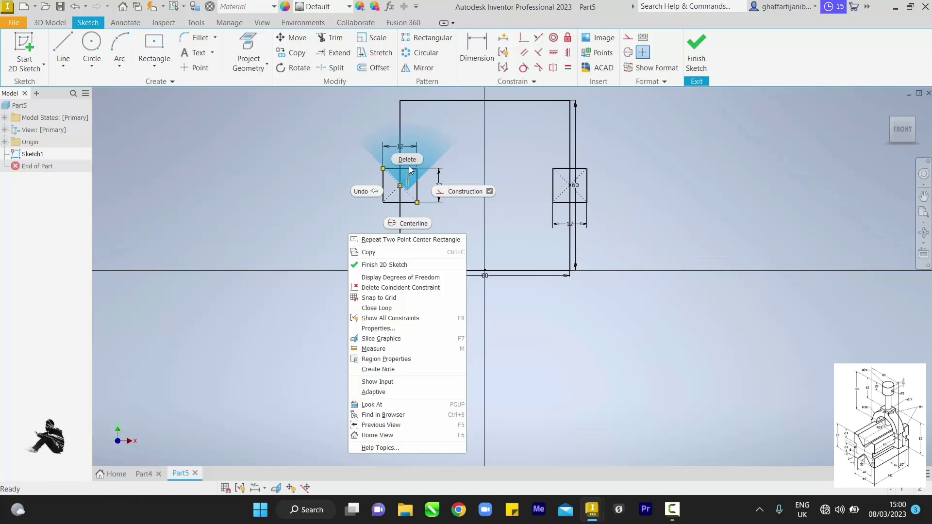
key("Escape")
right_click(409, 176)
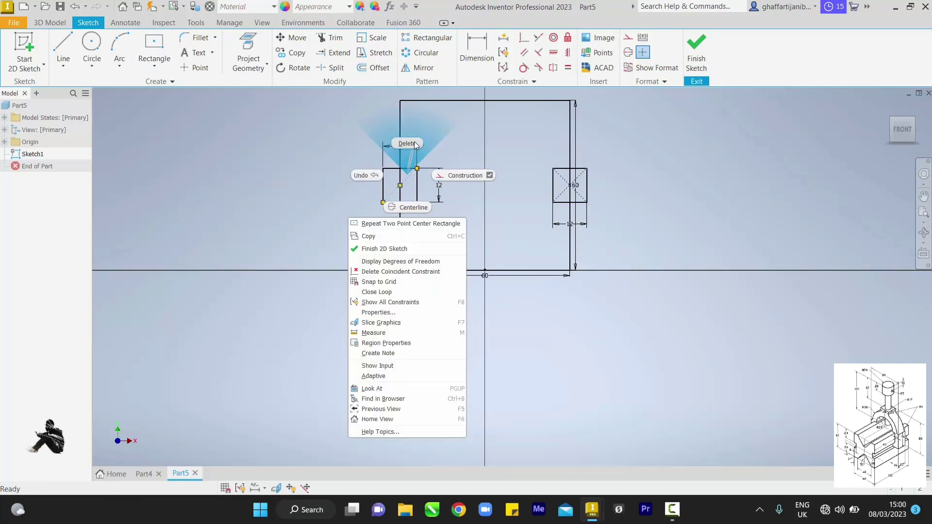
left_click(415, 144)
right_click(441, 183)
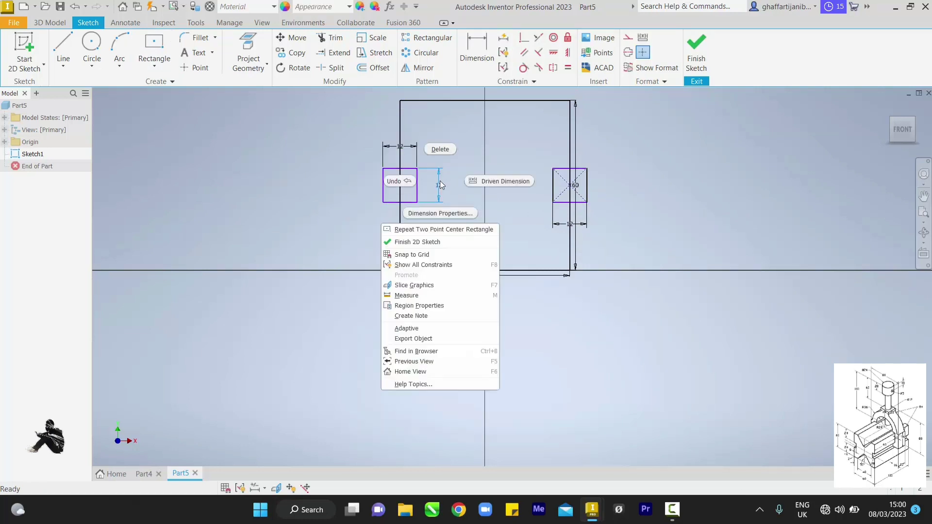
left_click(438, 149)
right_click(402, 149)
left_click(417, 119)
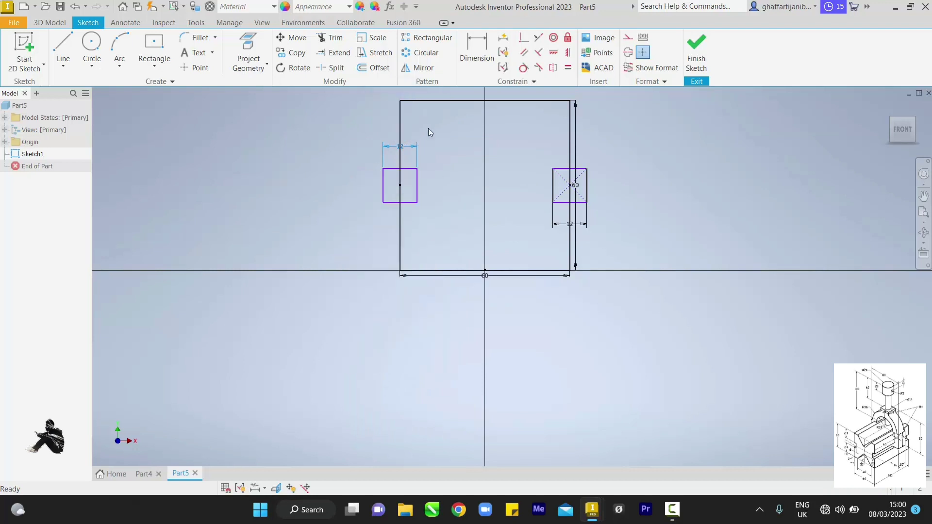
- Delete one diagonal of the small rectangle on the right edge and the large square's 60 mm height dimension
right_click(560, 178)
left_click(558, 148)
right_click(576, 183)
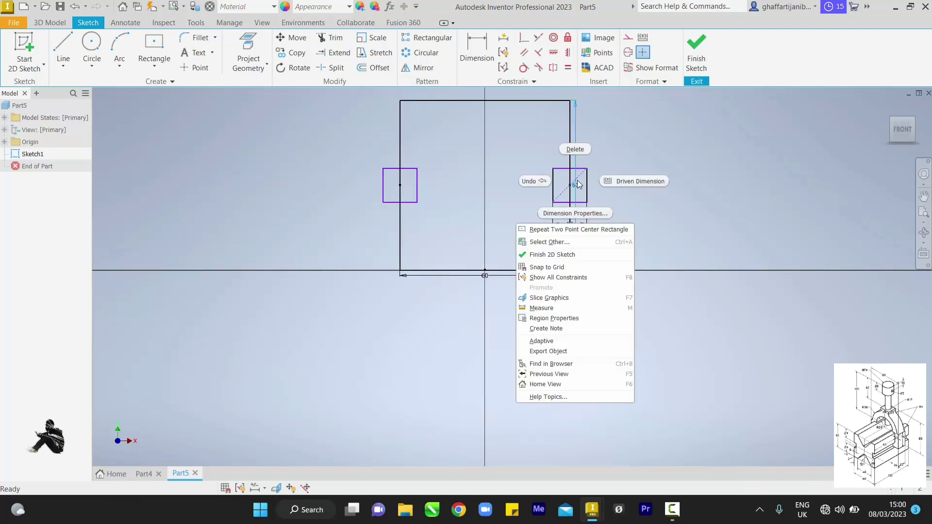
key("Escape")
right_click(579, 177)
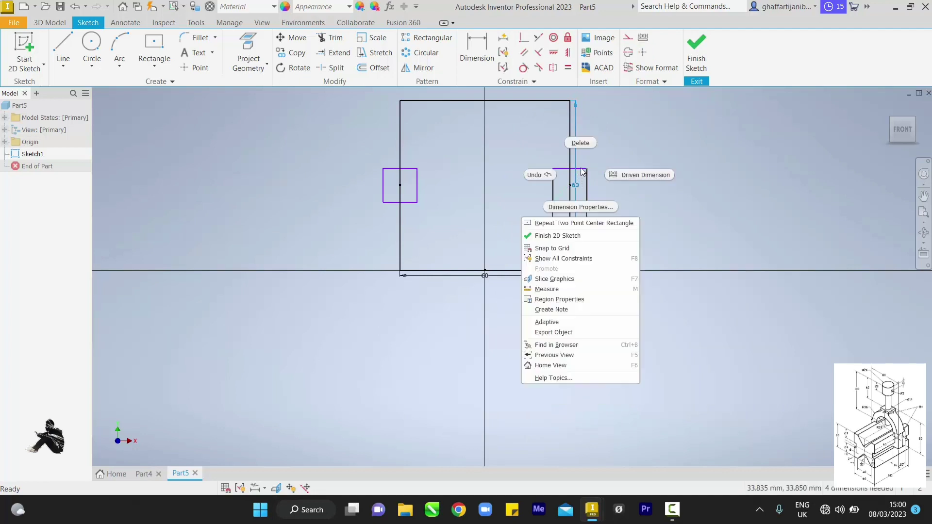
left_click(583, 145)
- Delete the right small rectangle's 12 mm width dimension and its remaining diagonal construction line
right_click(570, 243)
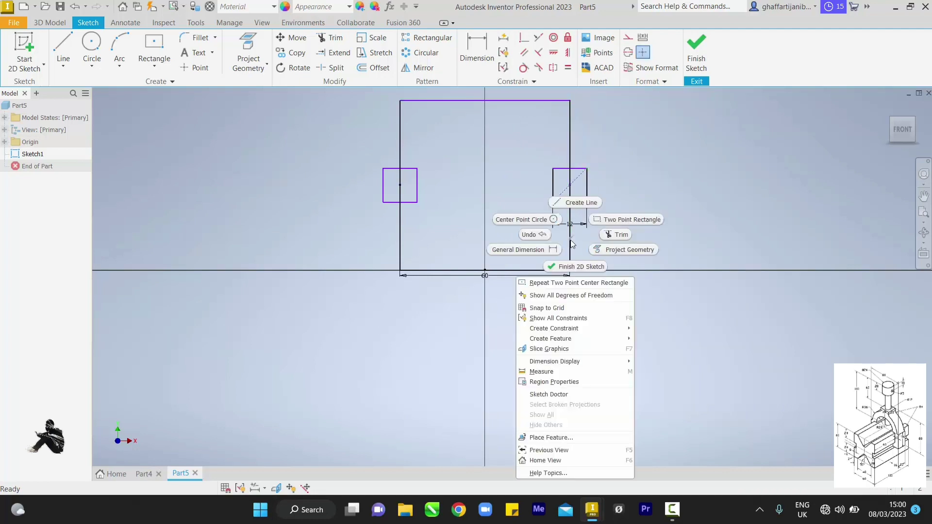
key("Escape")
right_click(580, 226)
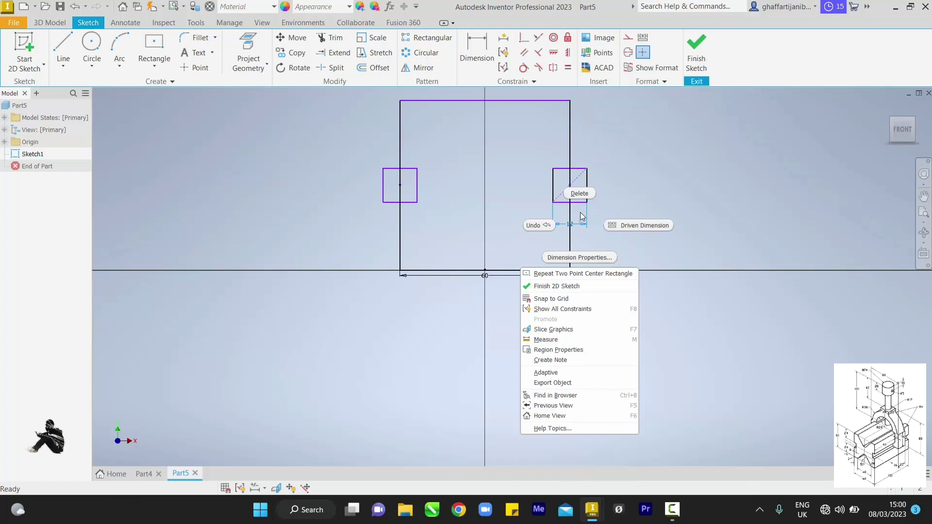
left_click(582, 196)
right_click(584, 151)
key("Escape")
left_click(604, 182)
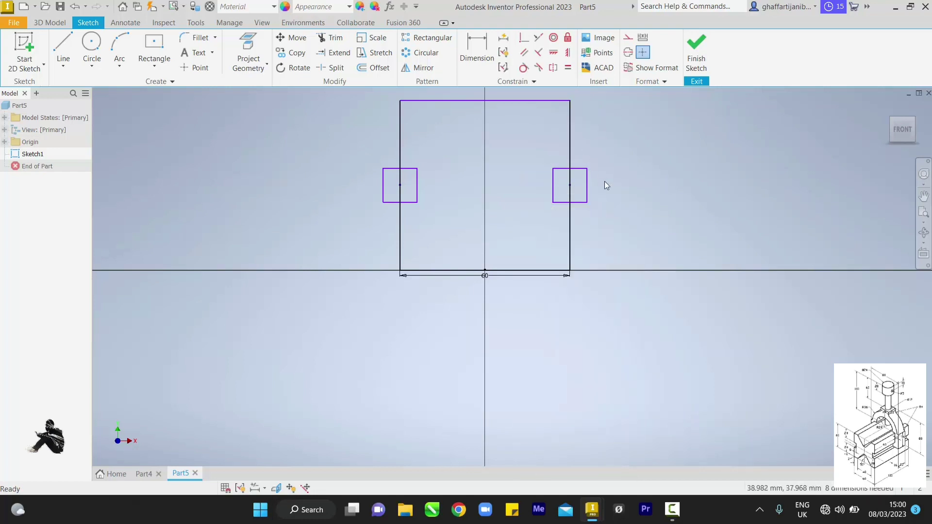
- Trim the outer half of the left small rectangle and the square's edge segment inside it to form an open notch
left_click(923, 212)
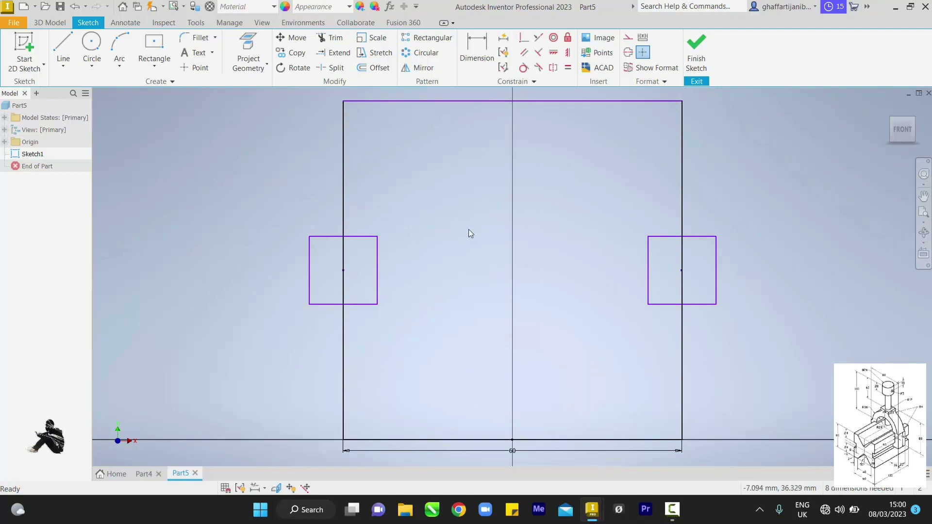
left_click(330, 37)
left_click(313, 236)
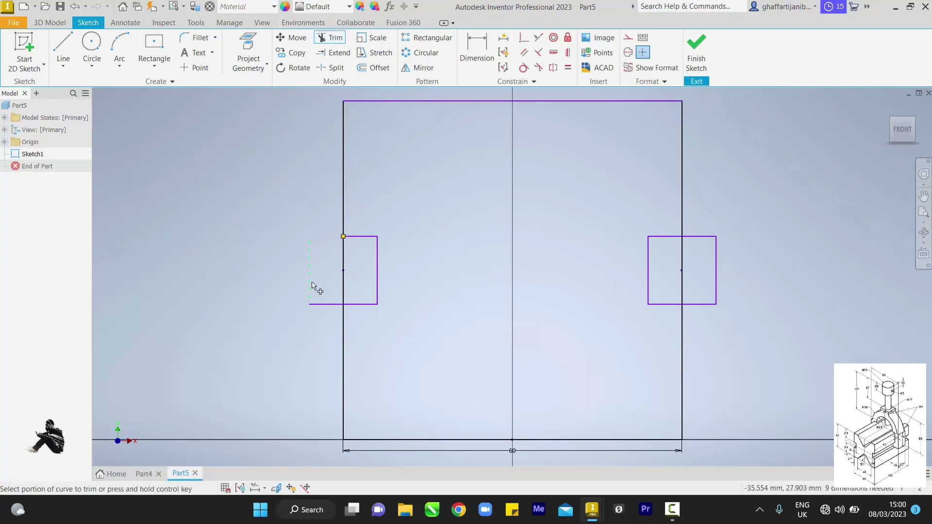
left_click(324, 304)
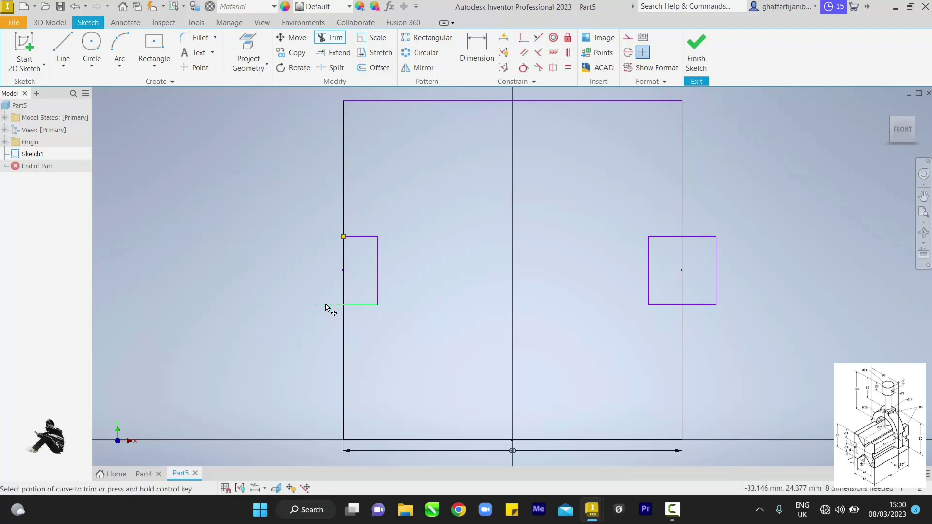
left_click(348, 284)
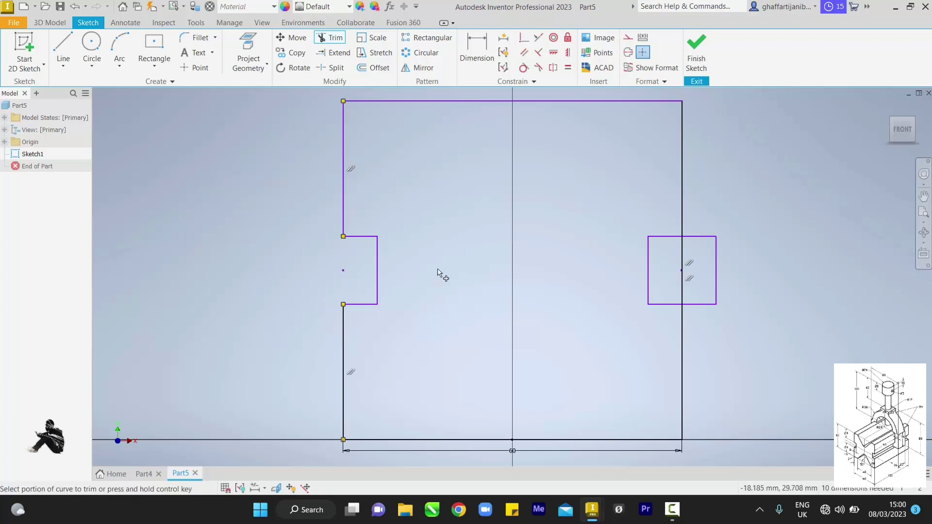
- Trim the square's right edge inside the small rectangle and the rectangle's outer half to form the matching notch
left_click(682, 253)
left_click(699, 237)
left_click(716, 262)
left_click(698, 305)
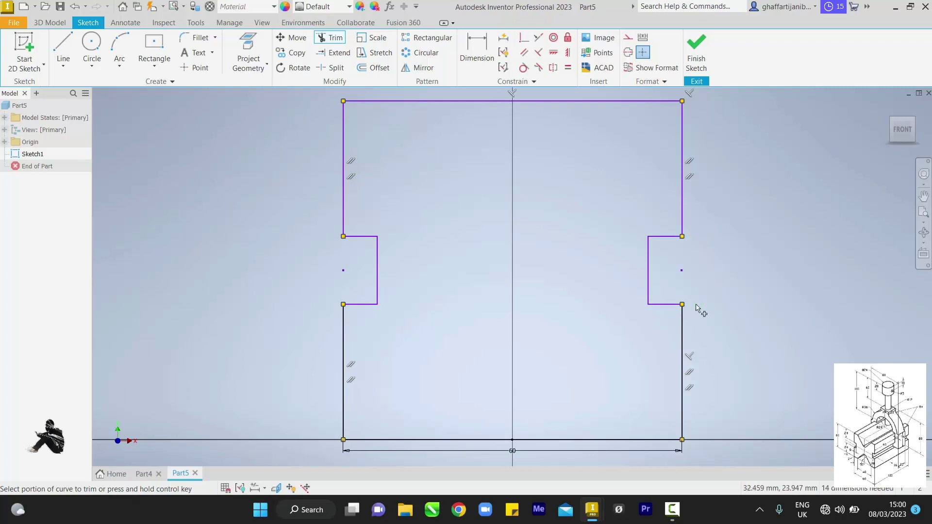
- Draw a horizontal line joining the center points of the two side notches and convert it to construction geometry
left_click(65, 51)
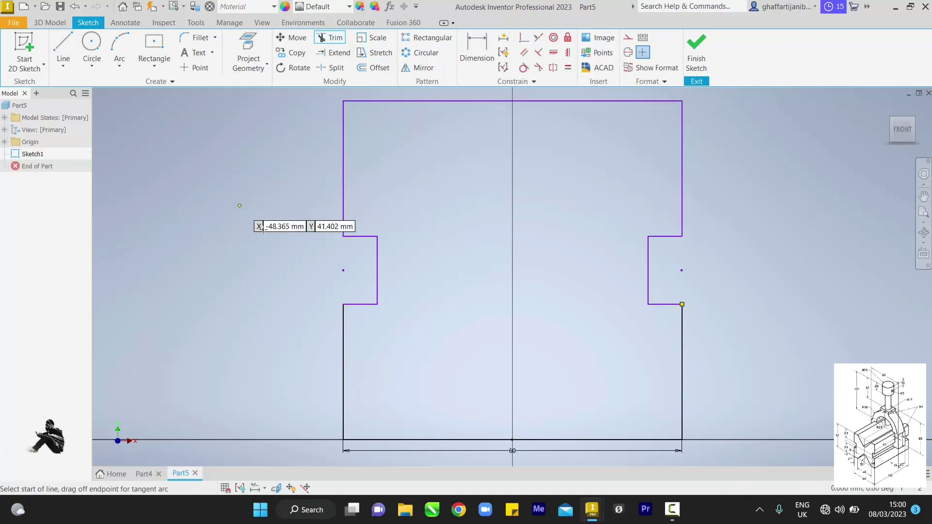
left_click(343, 271)
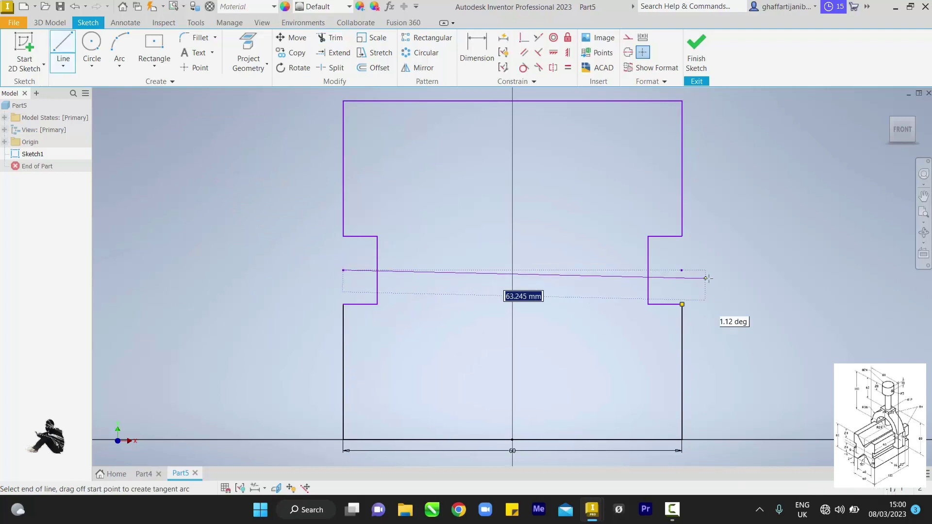
left_click(682, 271)
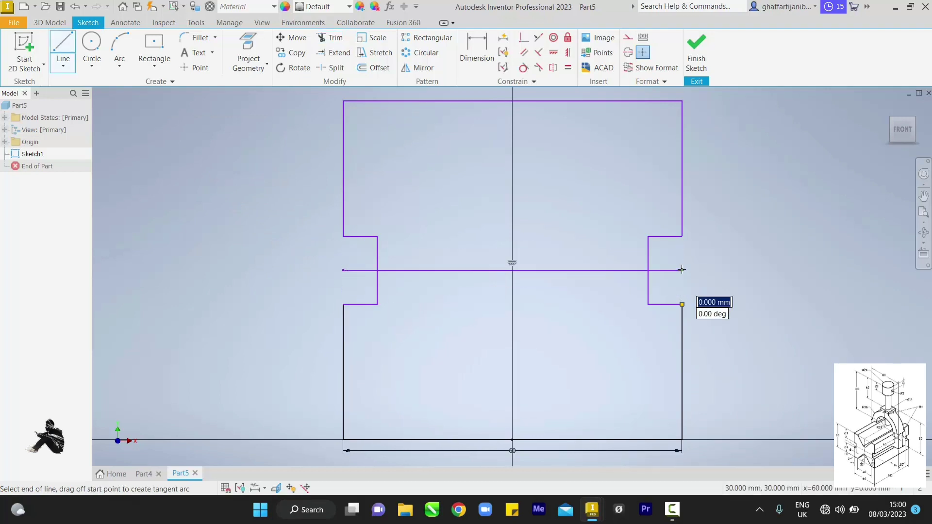
right_click(592, 225)
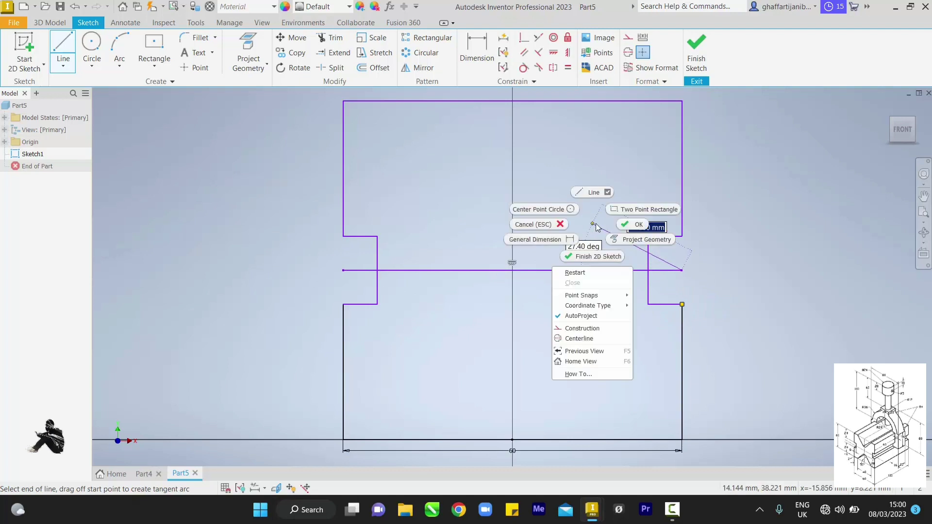
key("Escape")
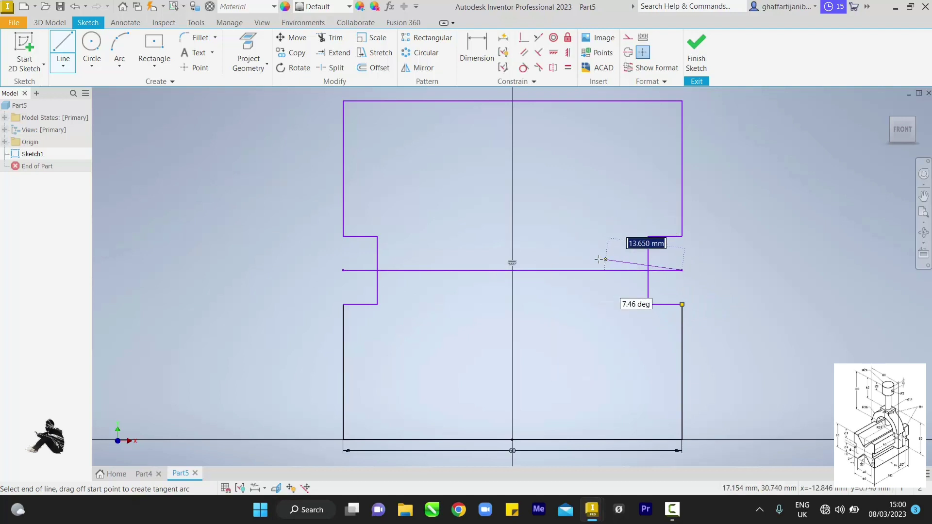
right_click(586, 230)
left_click(589, 258)
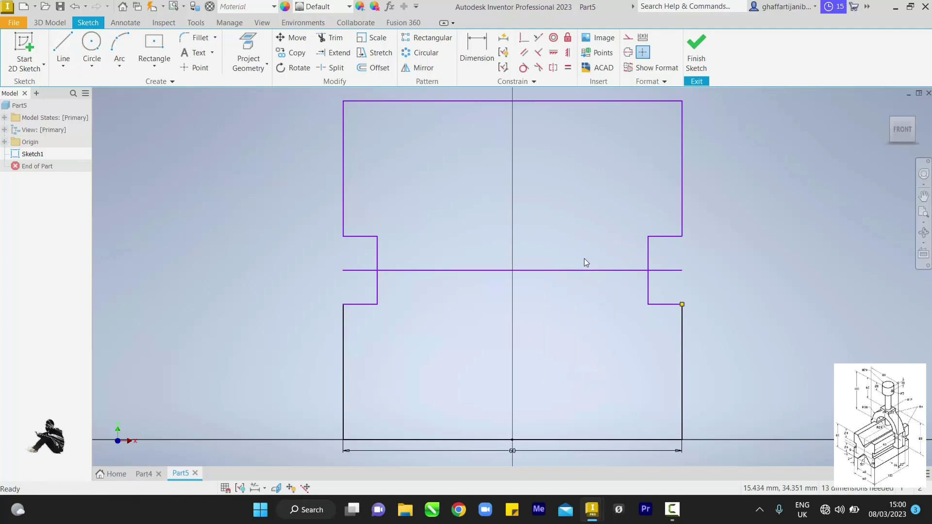
right_click(577, 269)
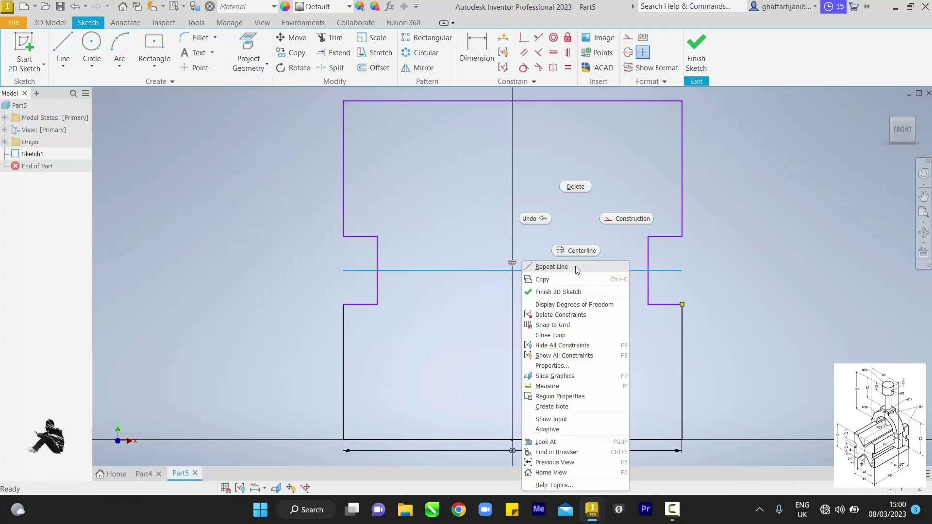
left_click(625, 220)
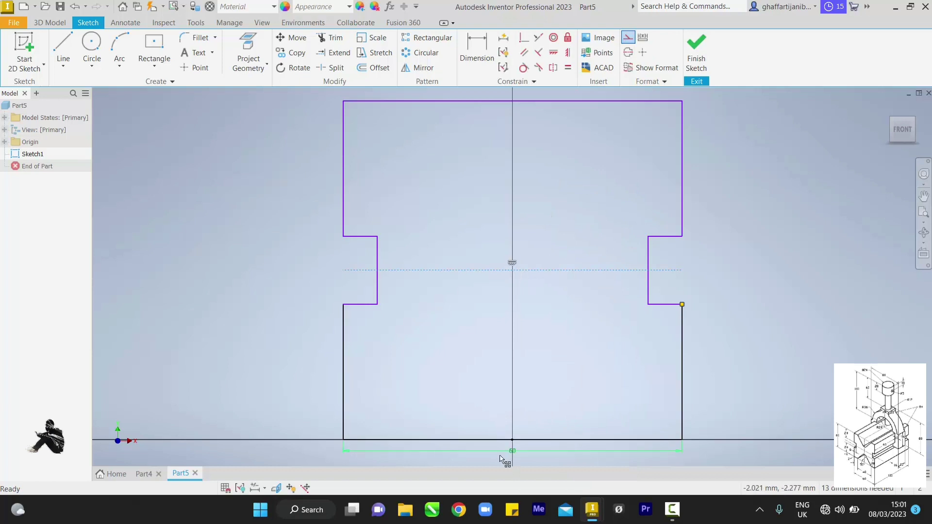
- Draw a short vertical line downward from the midpoint of the profile's bottom edge
left_click(63, 50)
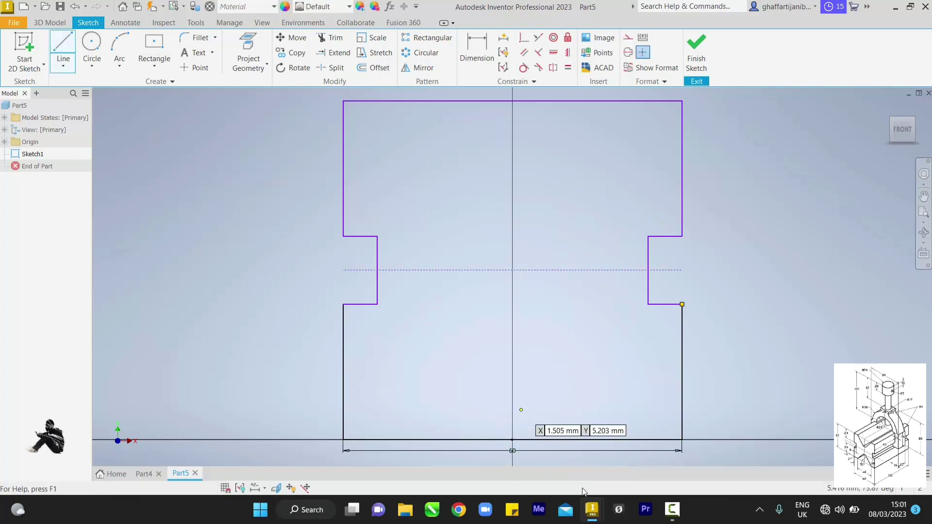
left_click(512, 440)
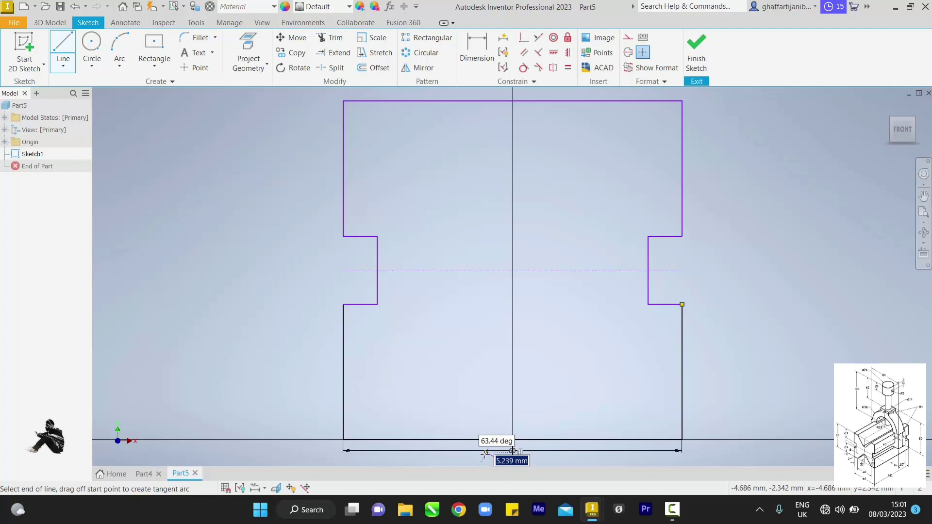
right_click(458, 384)
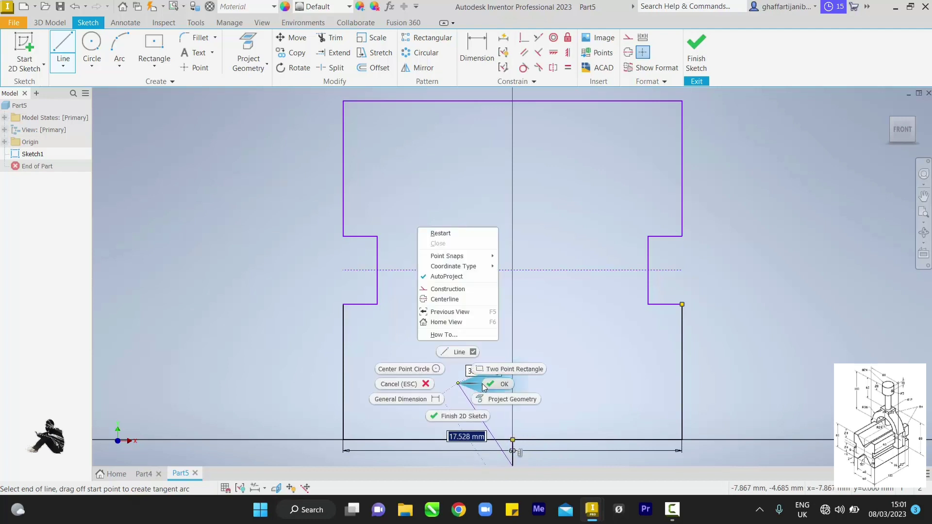
left_click(482, 385)
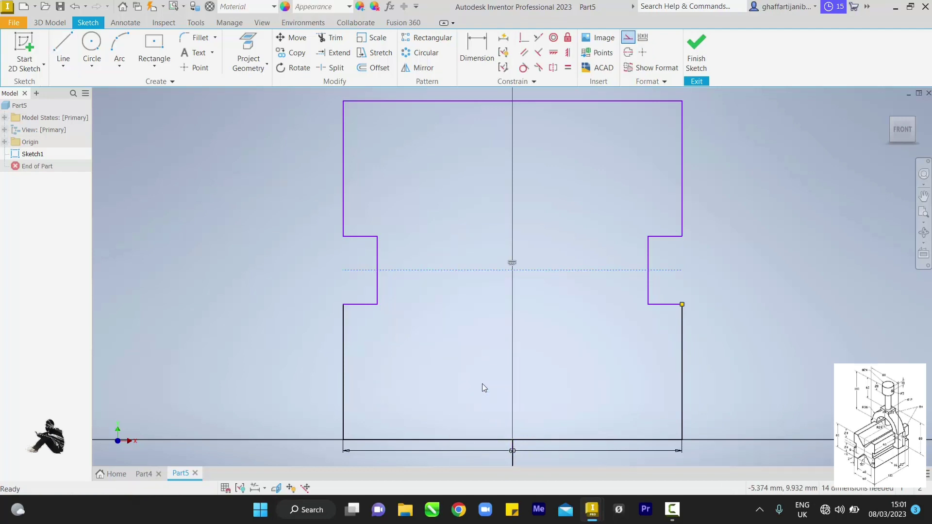
- Sketch an open trapezoid on the bottom edge with two sloped sides and a horizontal top, about 28 mm wide at the base and 20 mm high
left_click(63, 39)
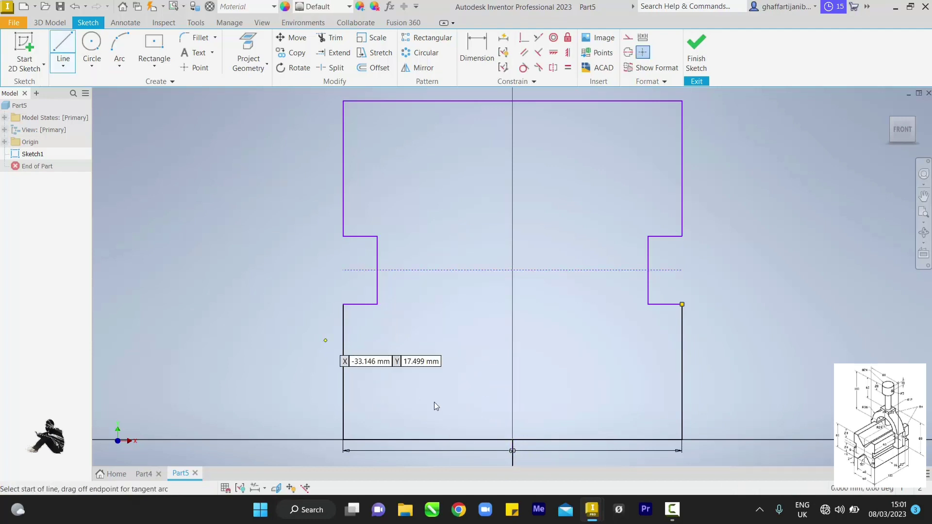
left_click(439, 440)
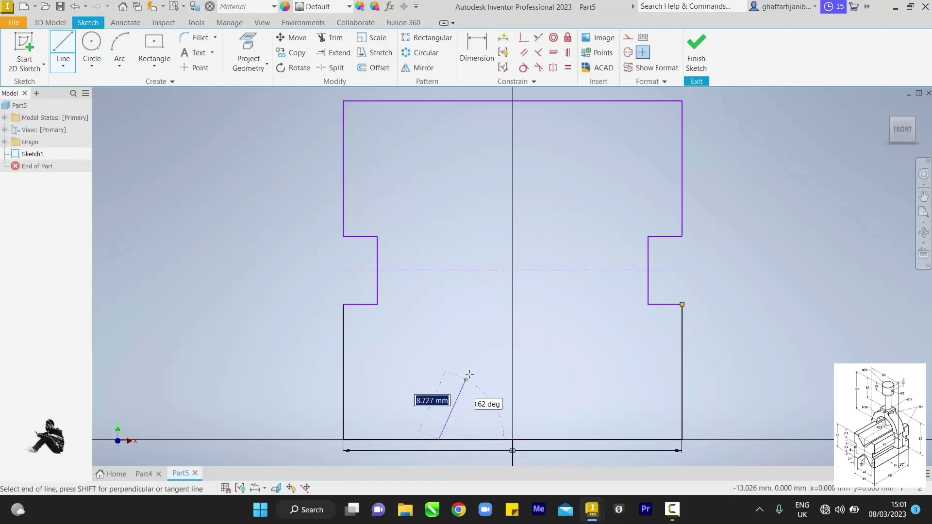
left_click(467, 328)
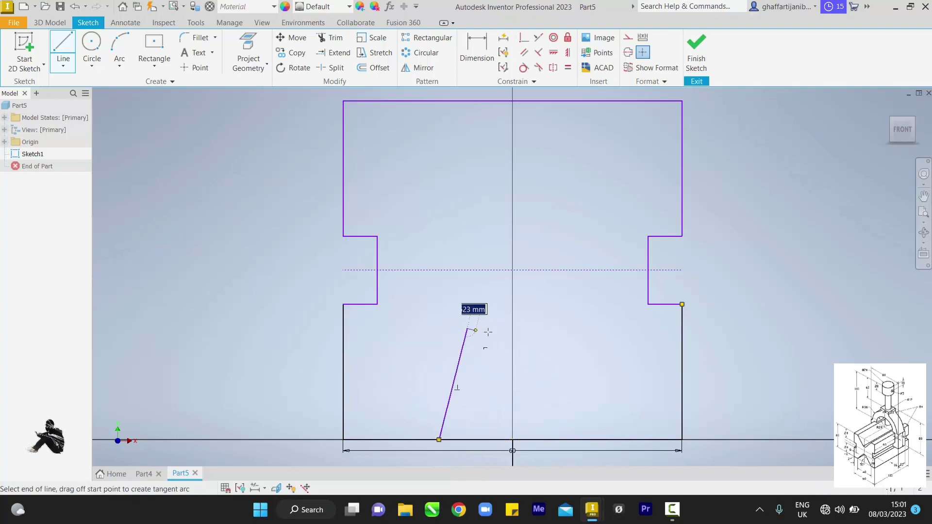
left_click(551, 329)
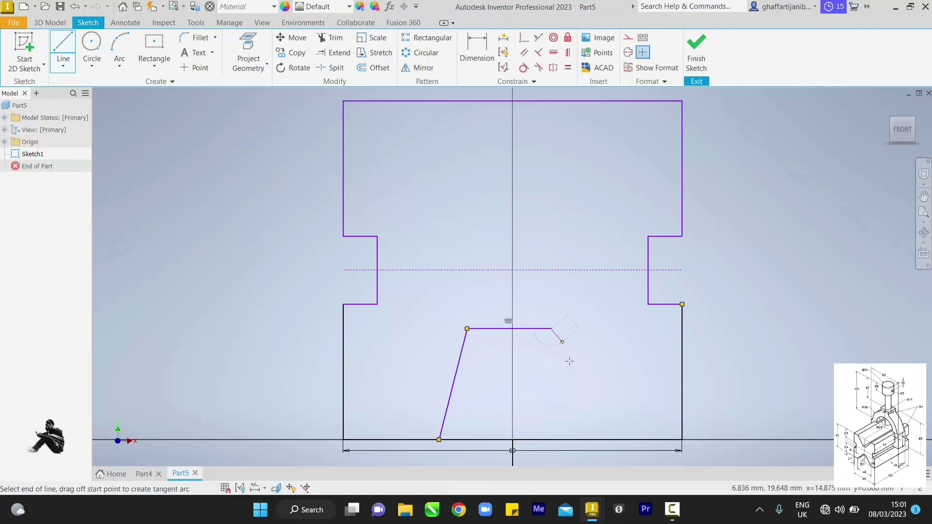
left_click(596, 440)
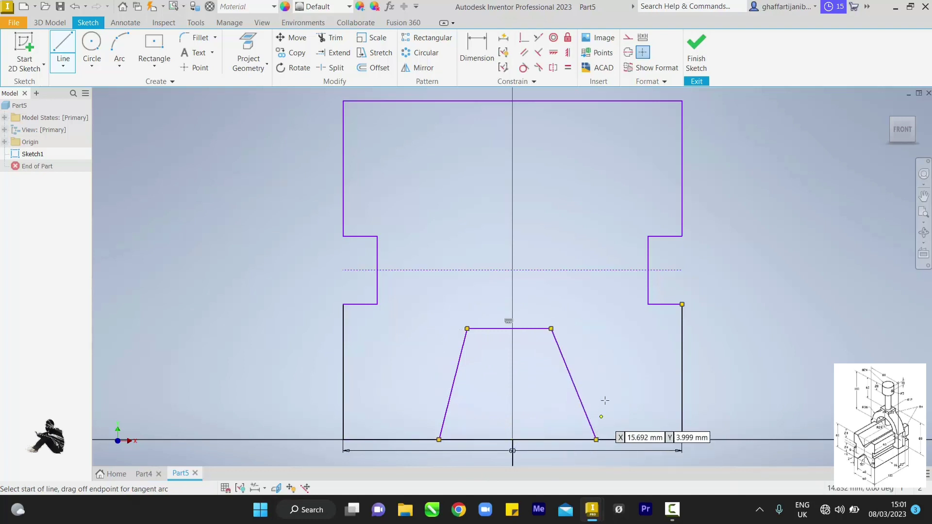
right_click(603, 378)
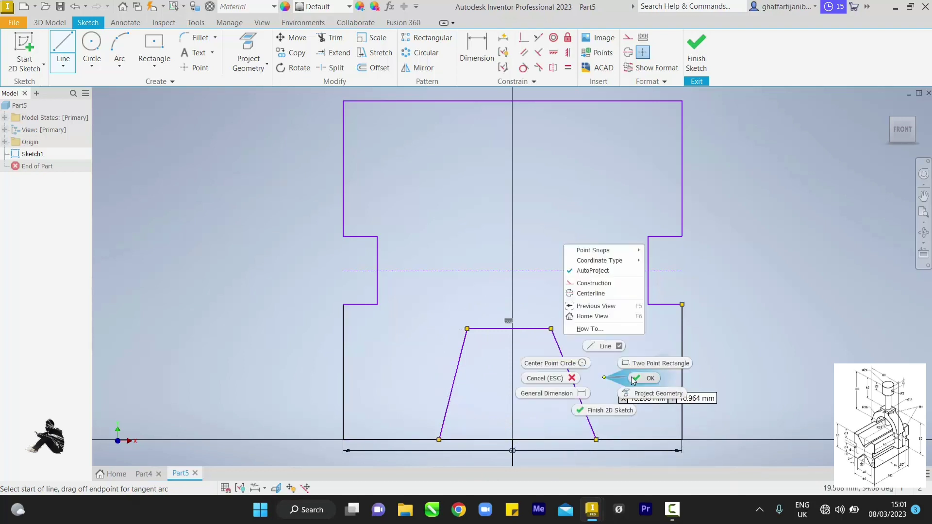
left_click(634, 379)
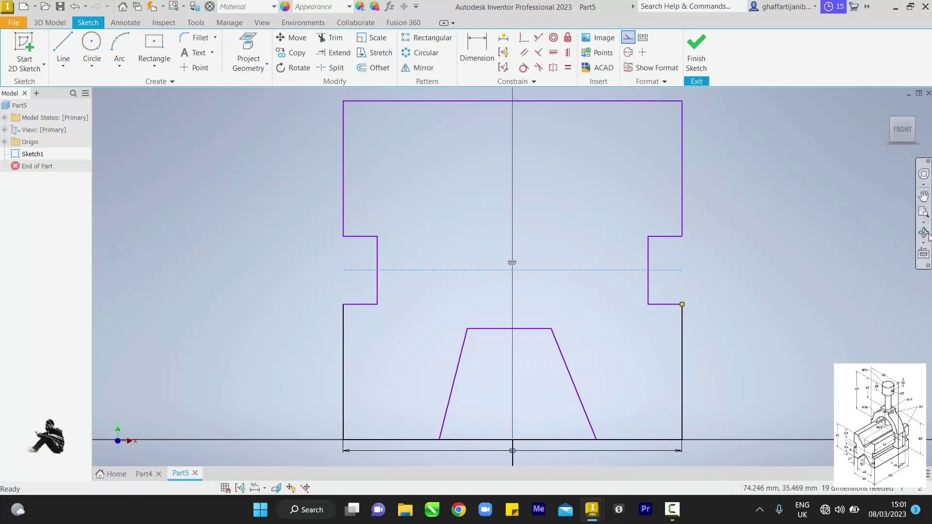
- Dimension the distance between the lower ends of the trapezoid's sloped sides as 40 mm
left_click(924, 214)
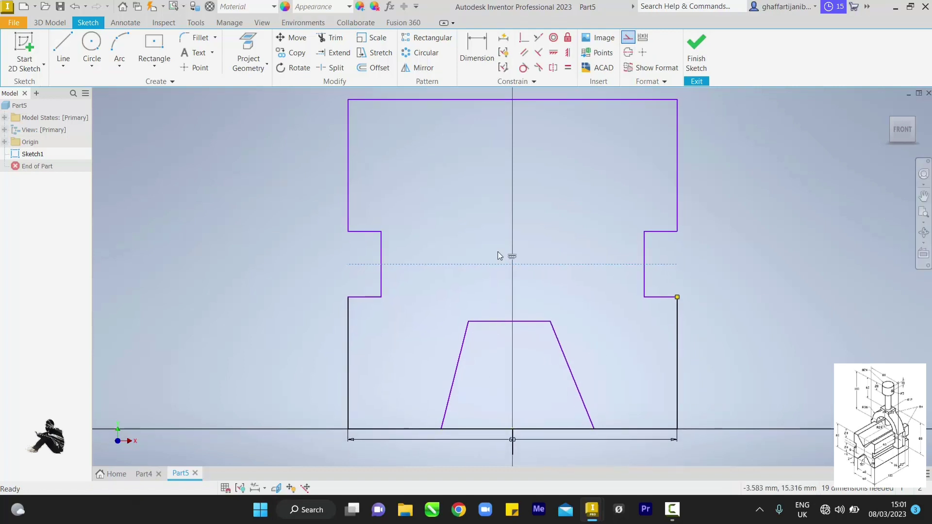
left_click(484, 49)
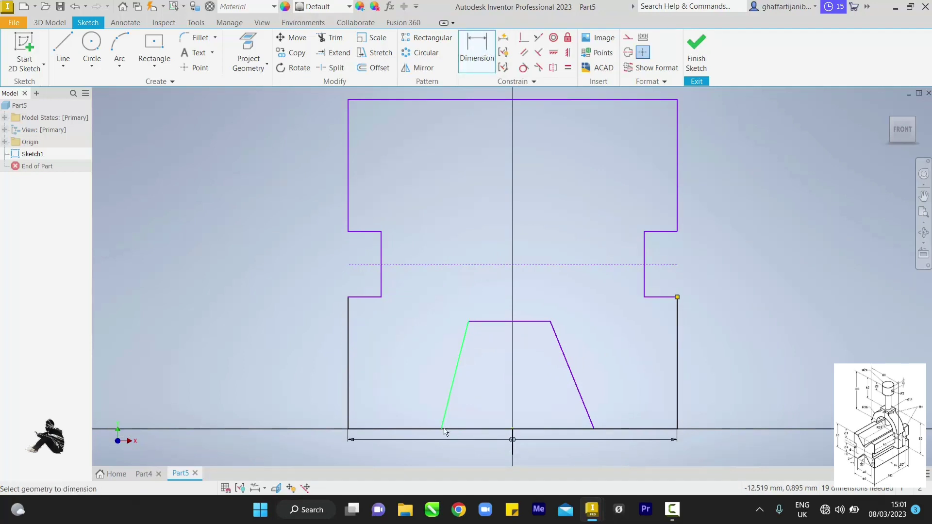
left_click(594, 430)
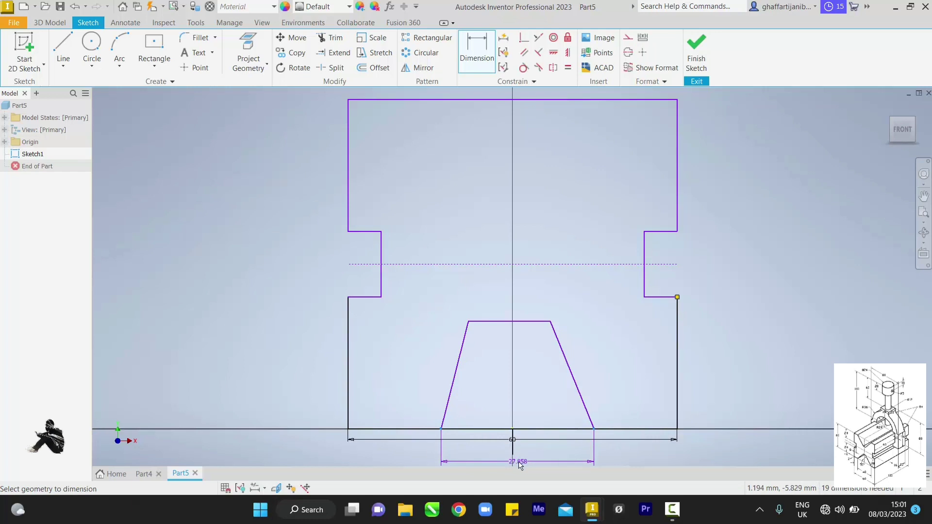
left_click(509, 461)
type("40")
key("Return")
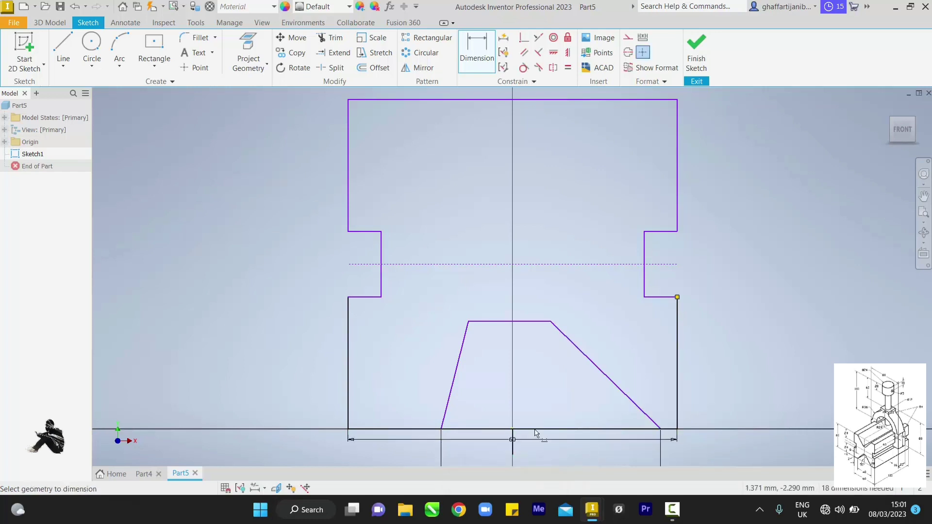
key("Escape")
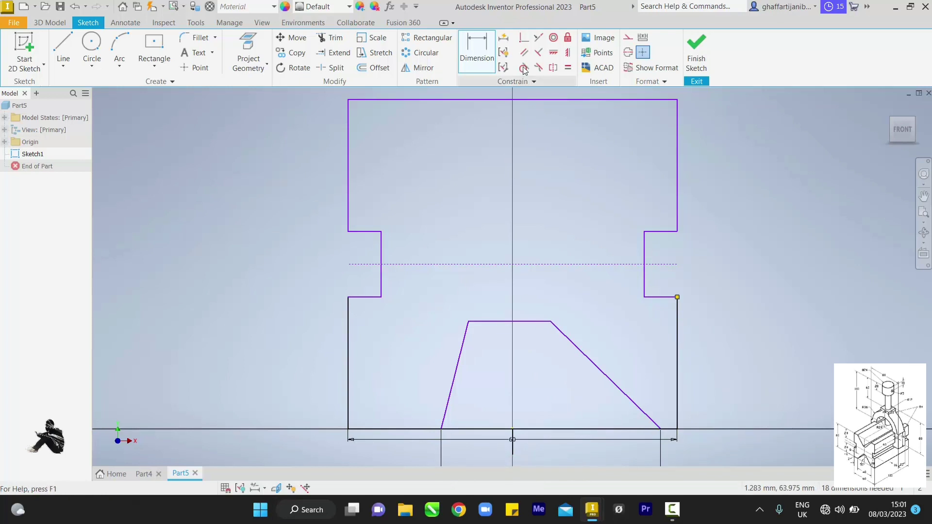
left_click(553, 68)
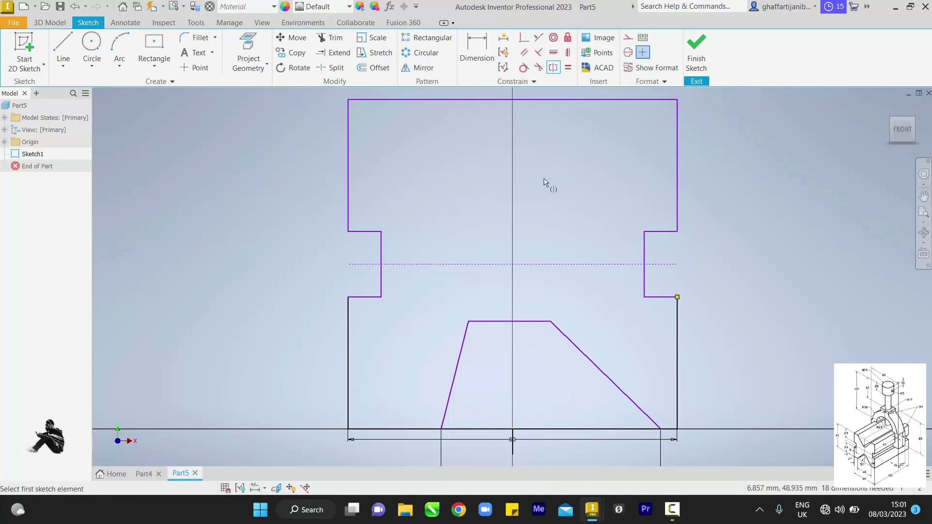
left_click(465, 348)
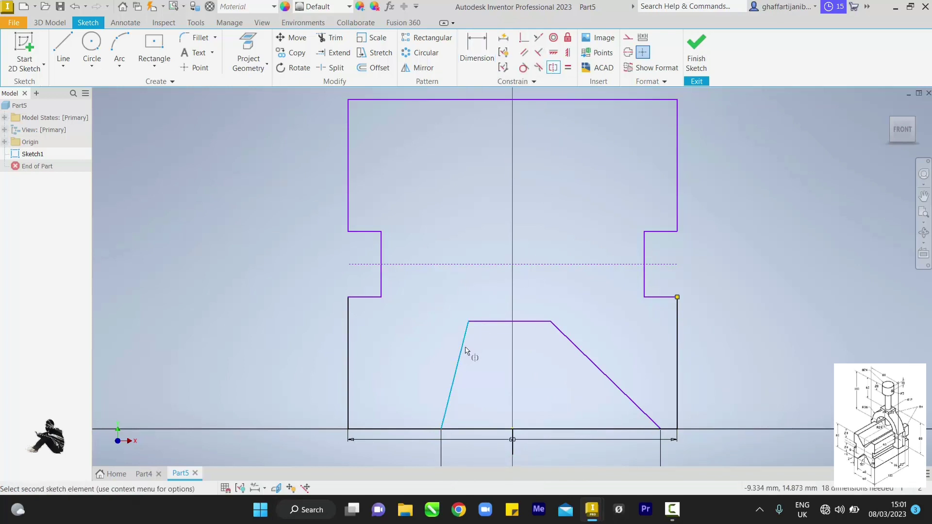
left_click(532, 322)
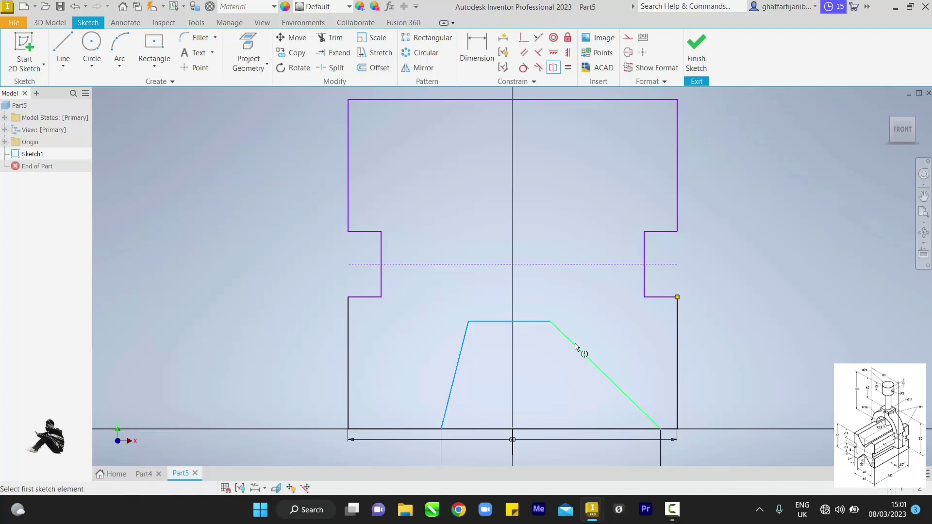
left_click(575, 346)
key("Escape")
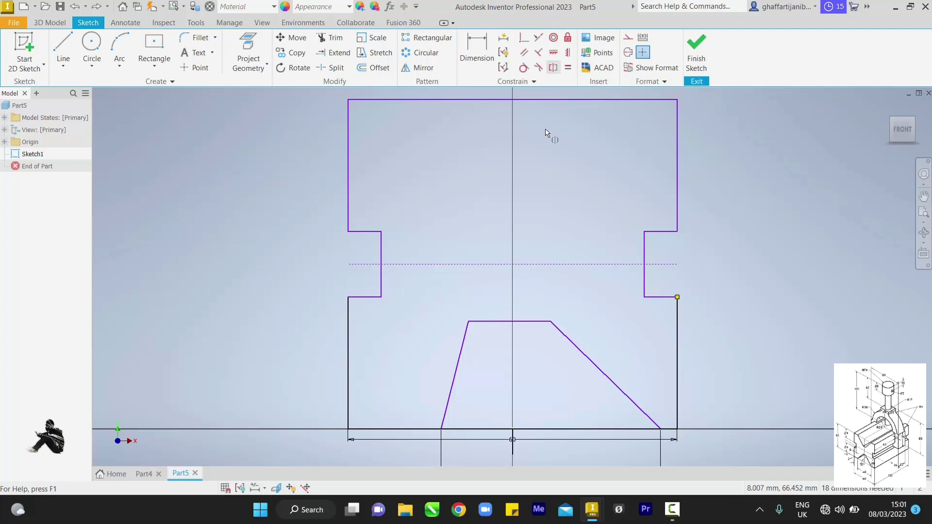
- Make the trapezoid's two sloped sides symmetric about the short vertical line below the bottom edge
left_click(461, 357)
left_click(592, 367)
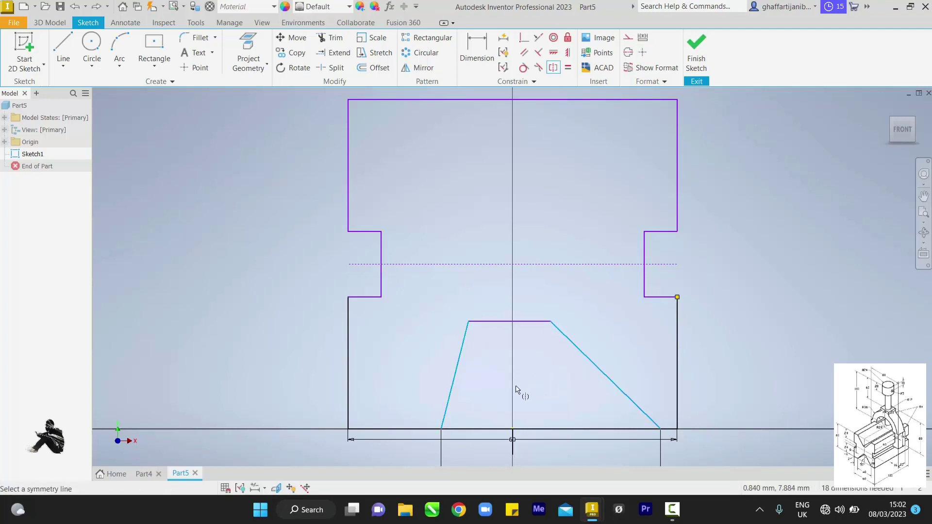
left_click(513, 439)
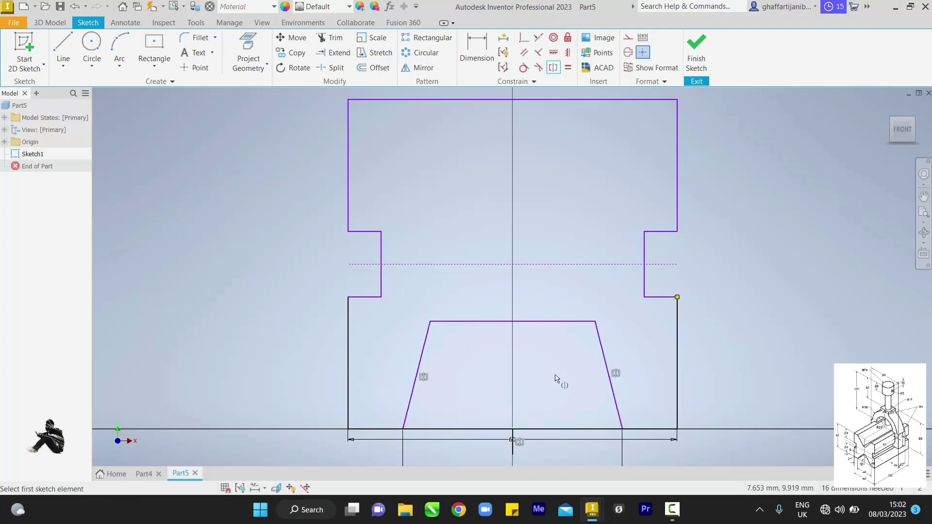
- Dimension the trapezoid's height from the profile's bottom edge to its top line as 20 mm
scroll(556, 379, "down", 2)
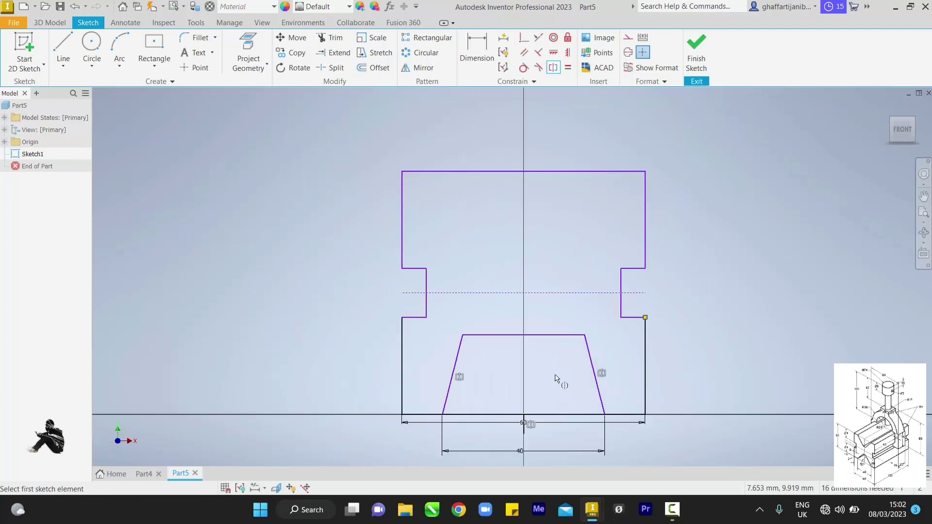
key("d")
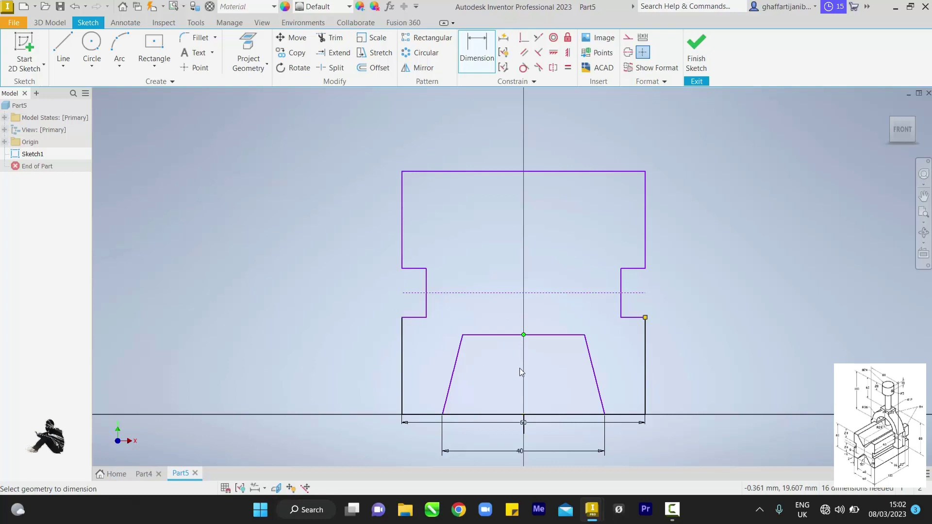
left_click(523, 416)
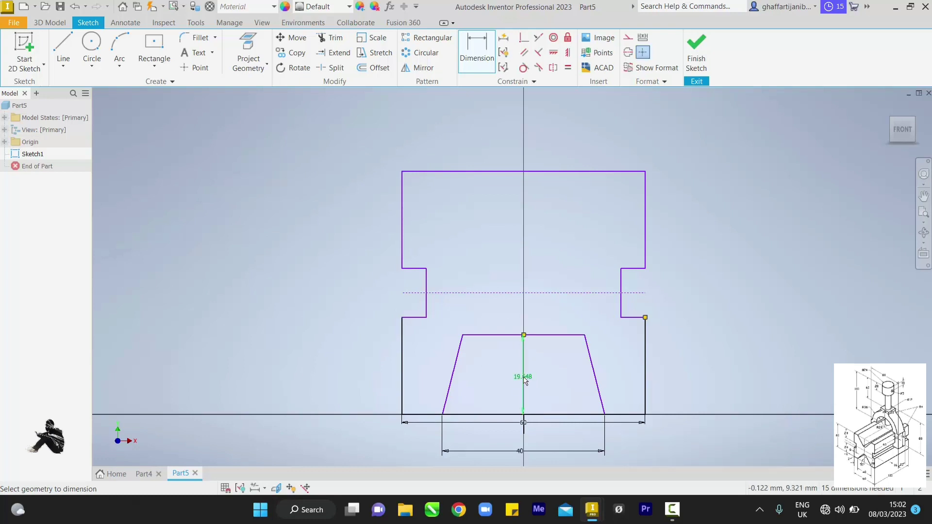
left_click(524, 380)
type("2")
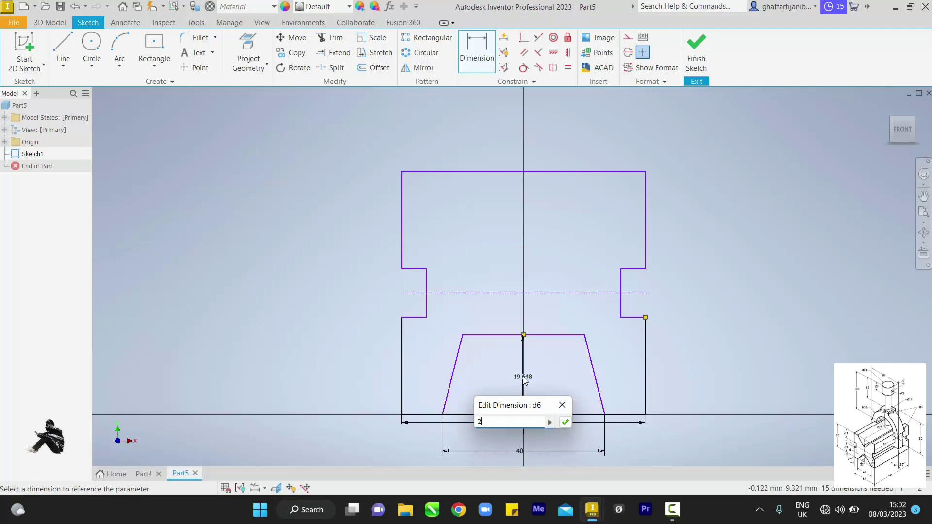
type("0")
key("Return")
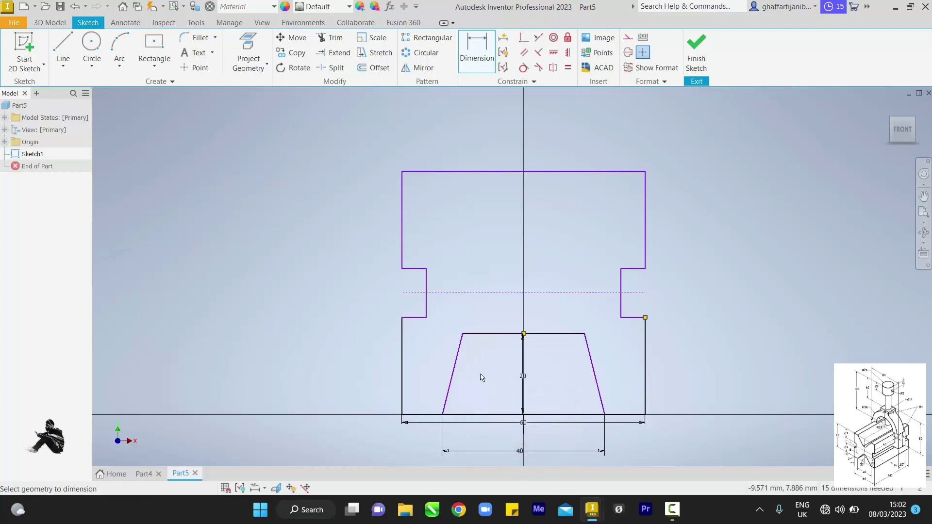
left_click(448, 388)
left_click(464, 414)
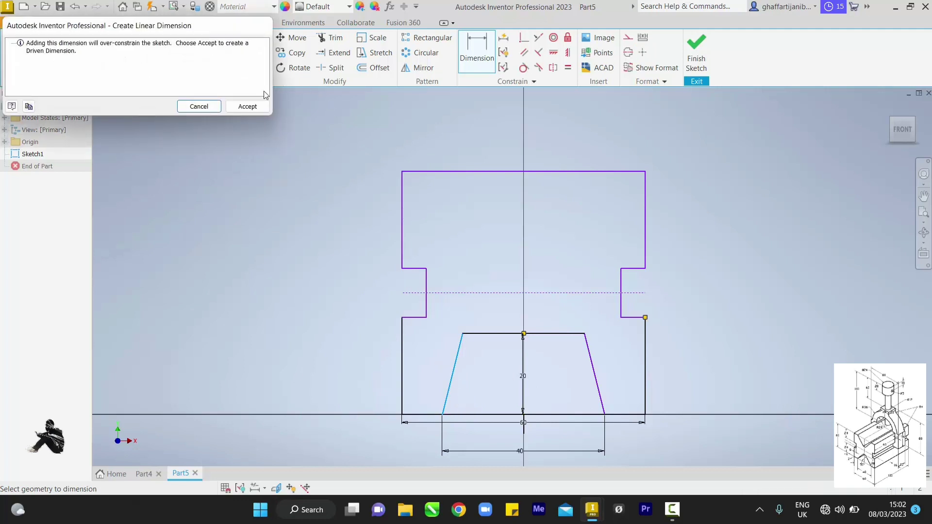
left_click(198, 106)
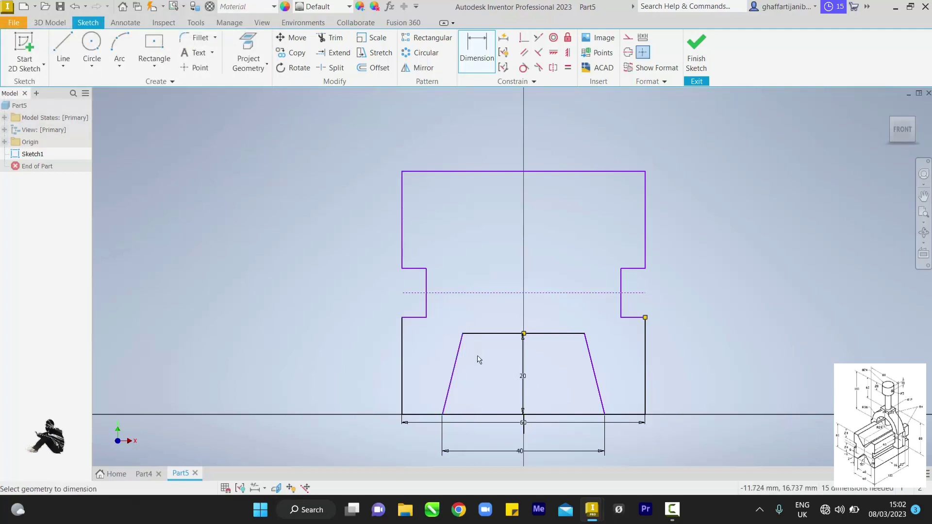
- Add a 50 degree angle dimension between the trapezoid's left sloped side and the bottom edge, and leave the Dimension command
left_click(450, 384)
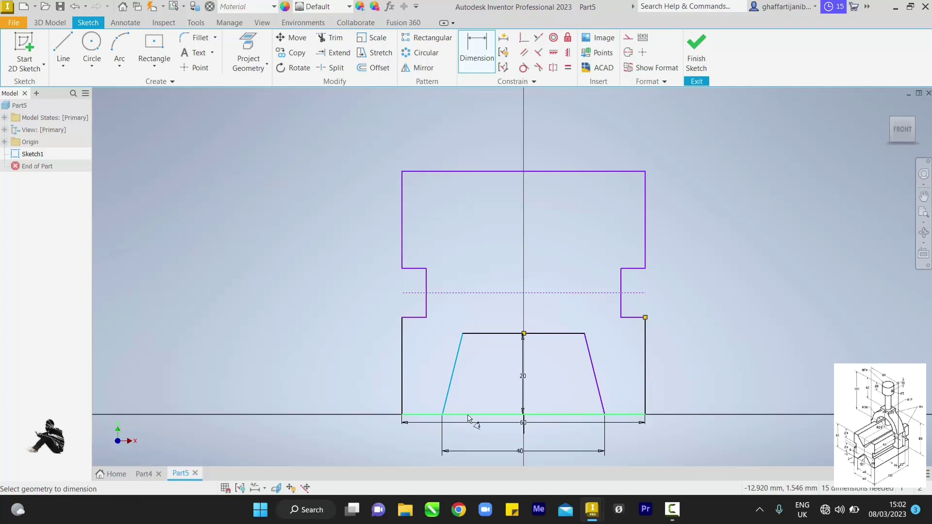
left_click(468, 415)
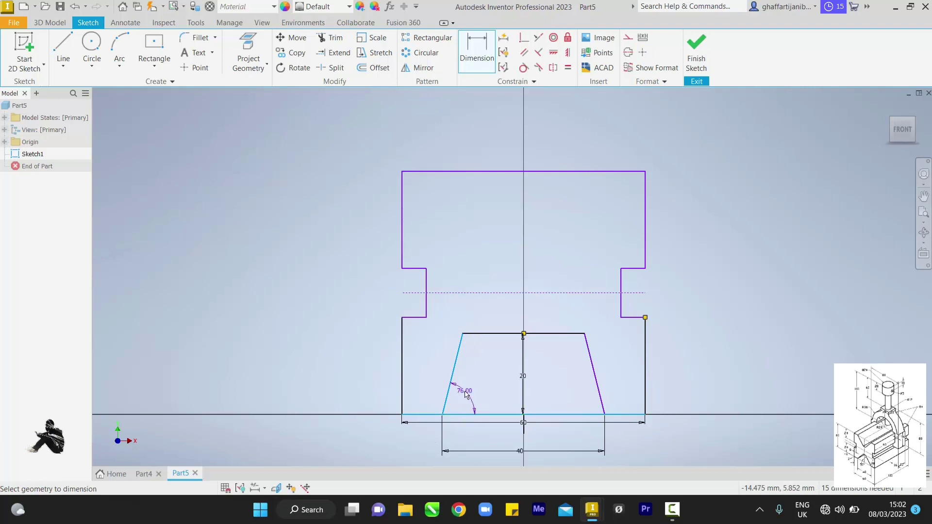
left_click(464, 401)
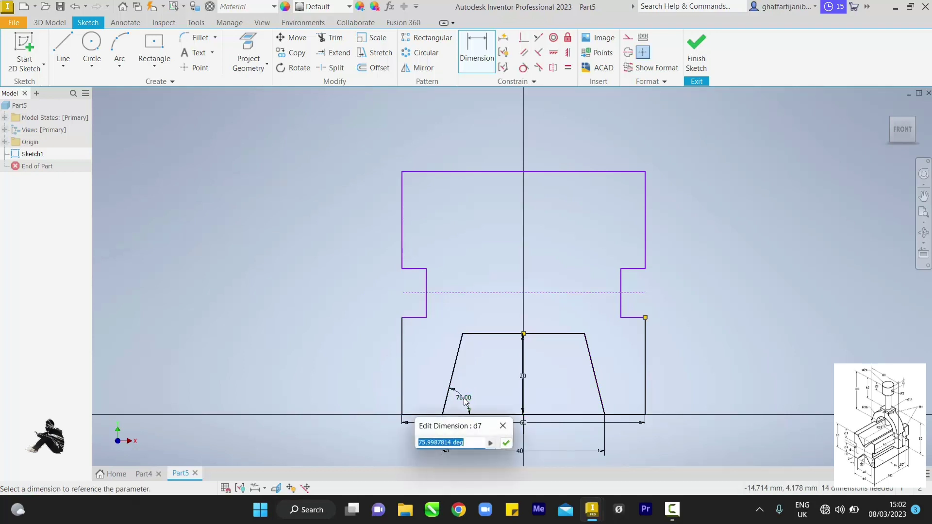
type("50")
key("Return")
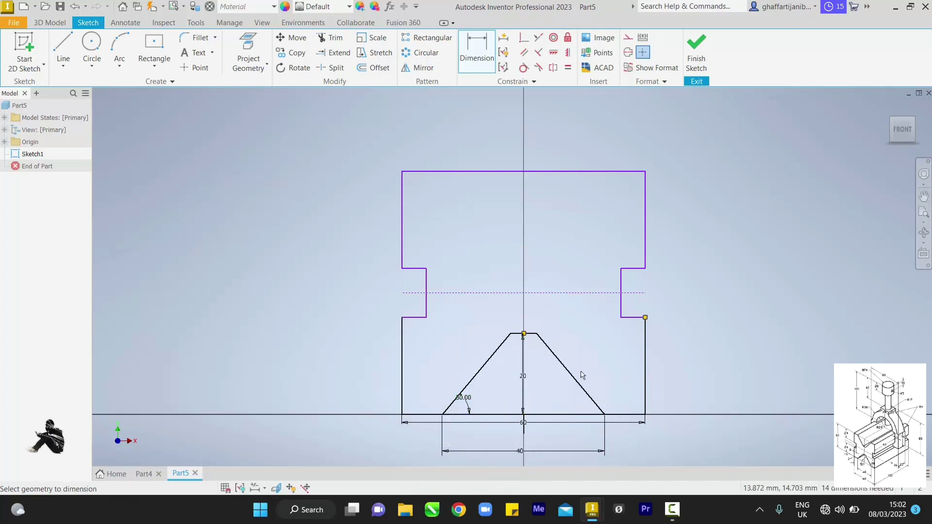
right_click(572, 297)
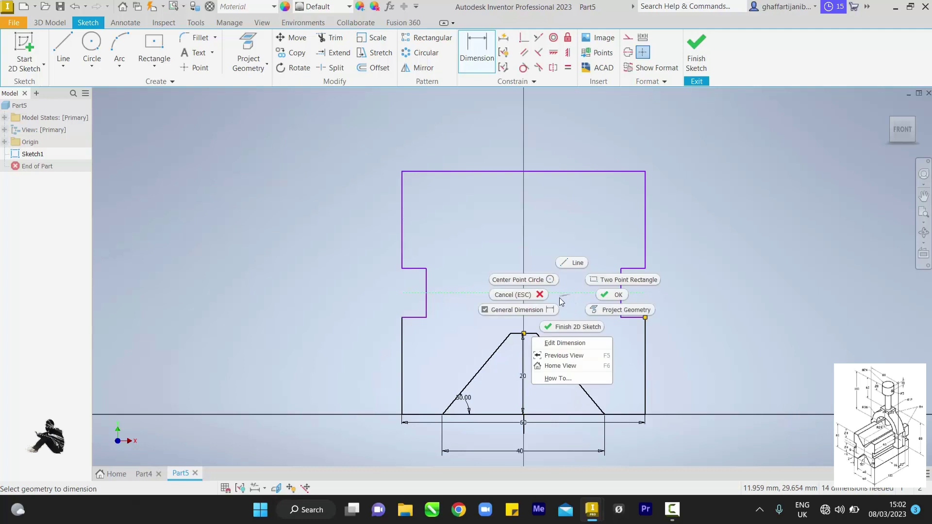
left_click(598, 296)
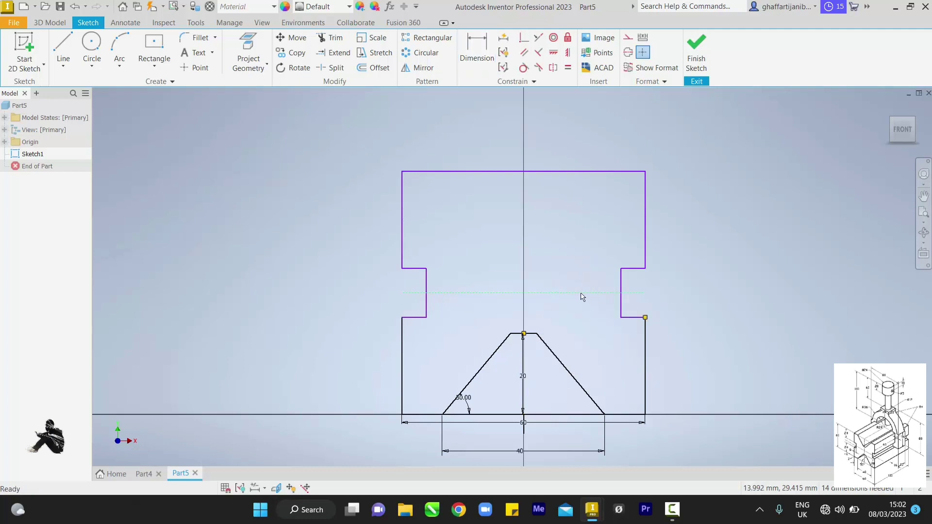
right_click(579, 293)
left_click(581, 265)
key("ctrl+z")
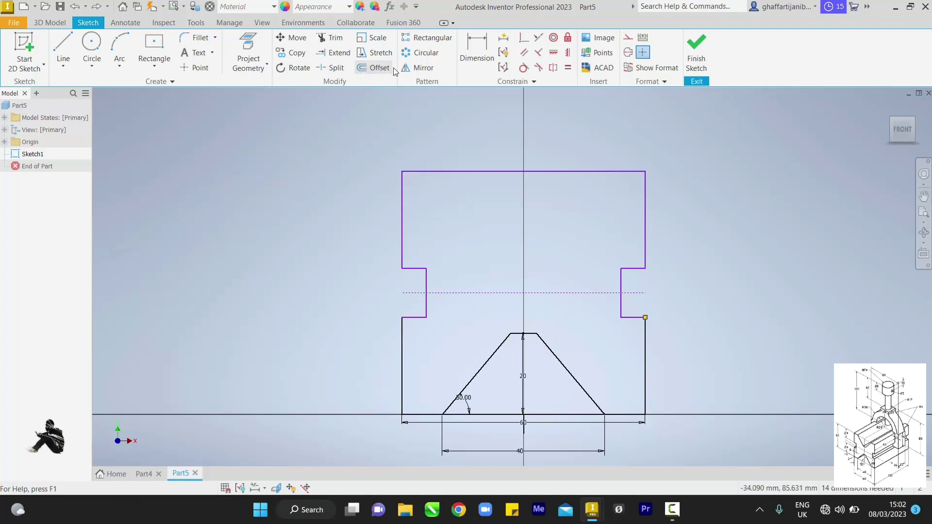
- Mirror the trapezoid's two sloped sides and short top line about the horizontal construction line
left_click(421, 67)
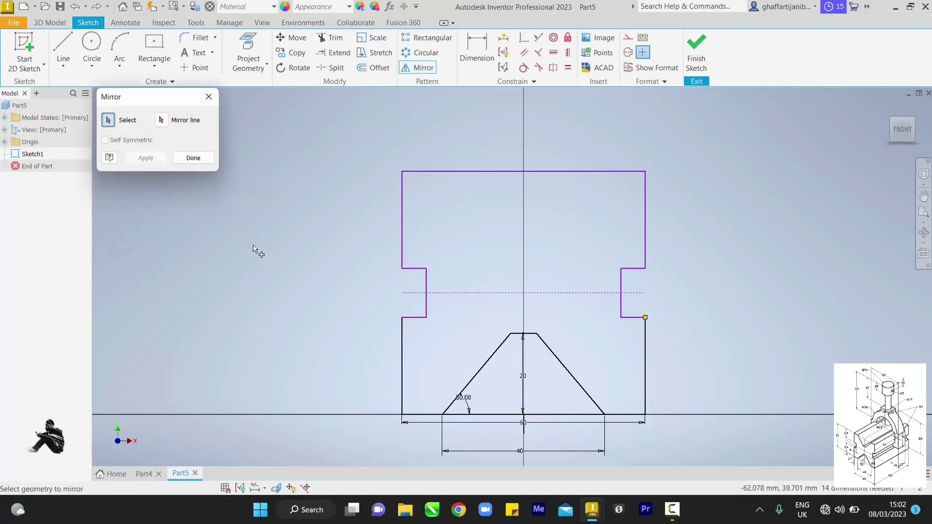
left_click(488, 367)
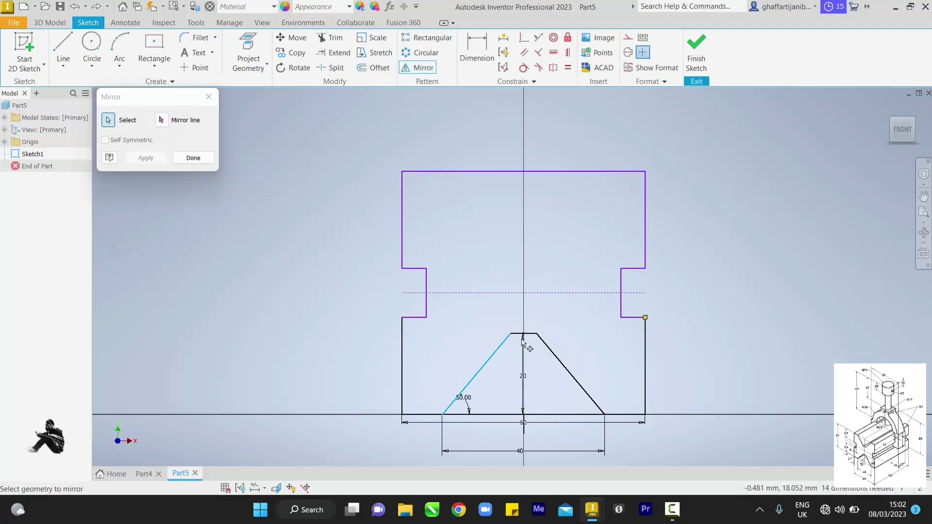
left_click(543, 356)
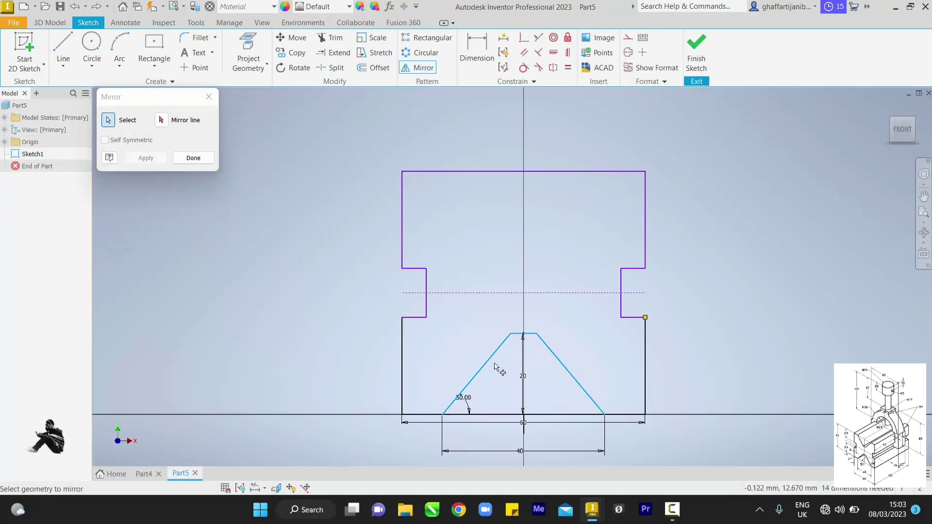
left_click(160, 121)
left_click(485, 293)
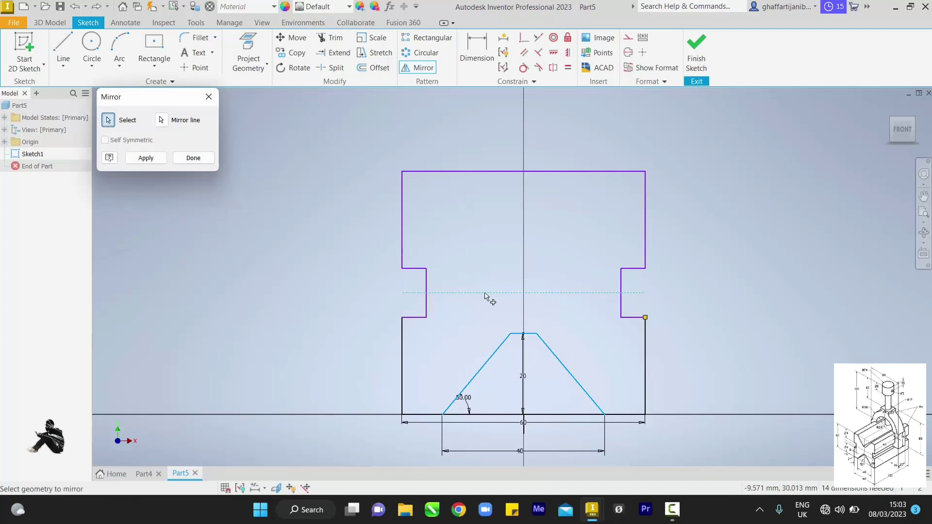
left_click(156, 160)
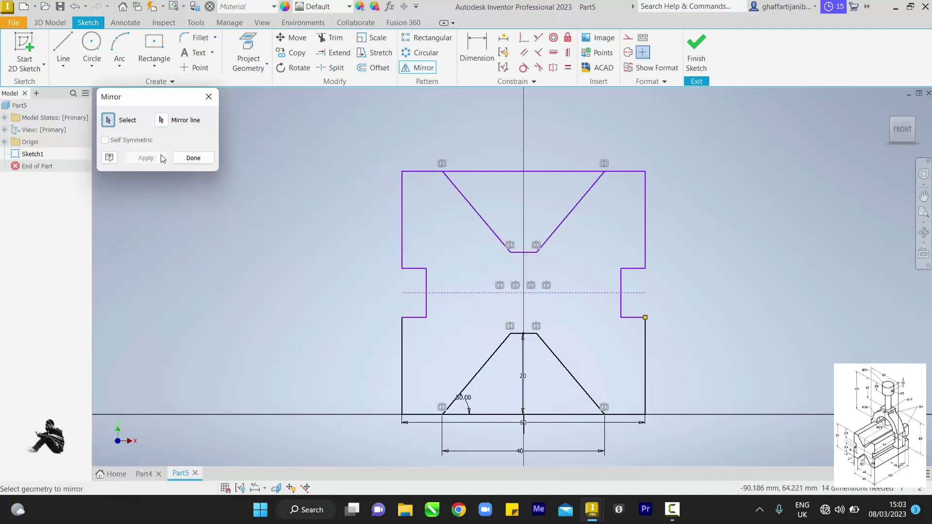
left_click(193, 158)
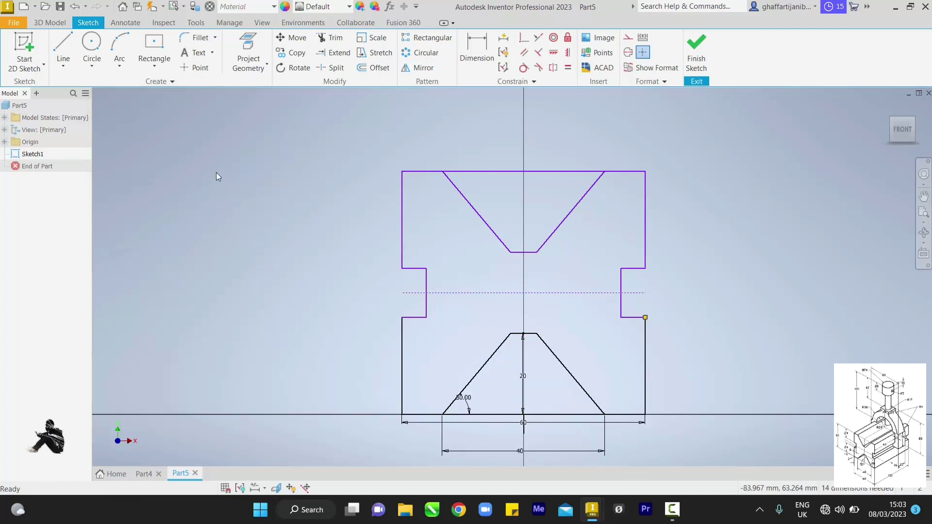
- Delete the horizontal construction line and trim the top and bottom edges across the two groove openings
right_click(553, 291)
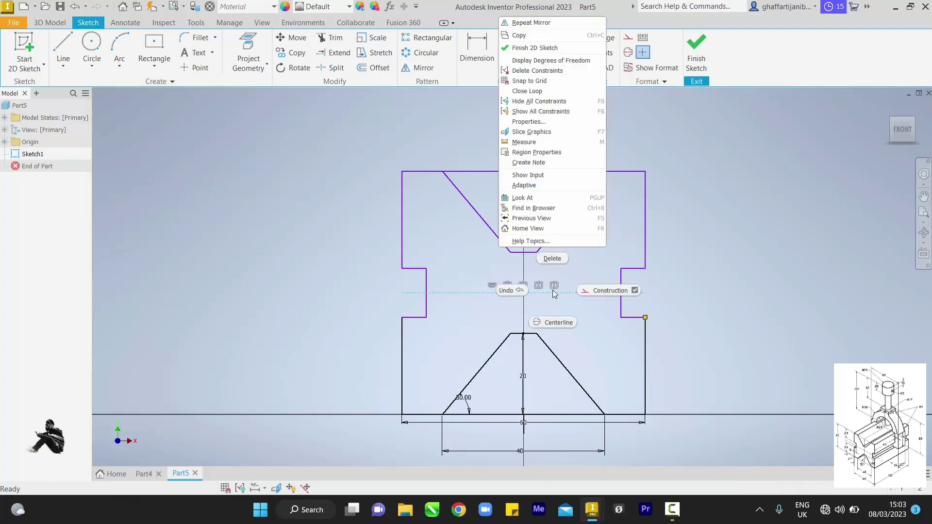
left_click(555, 260)
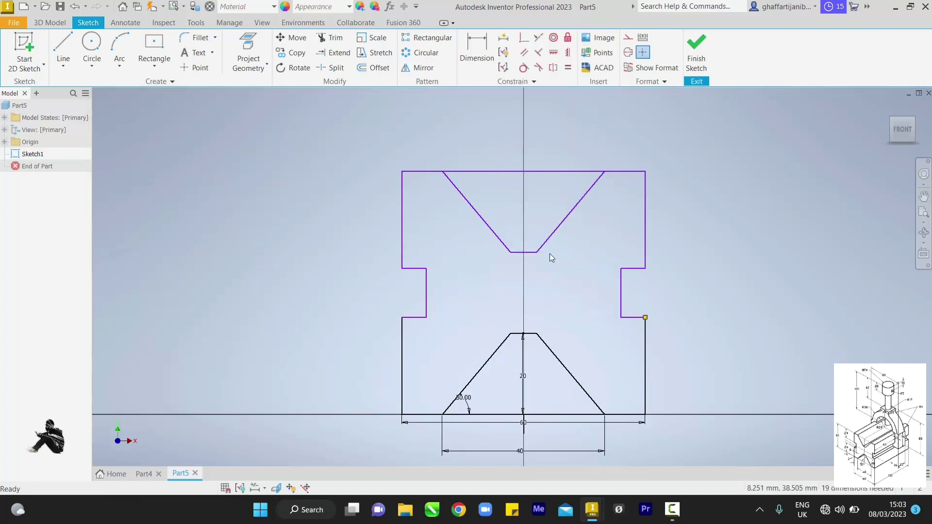
left_click(332, 38)
left_click(502, 172)
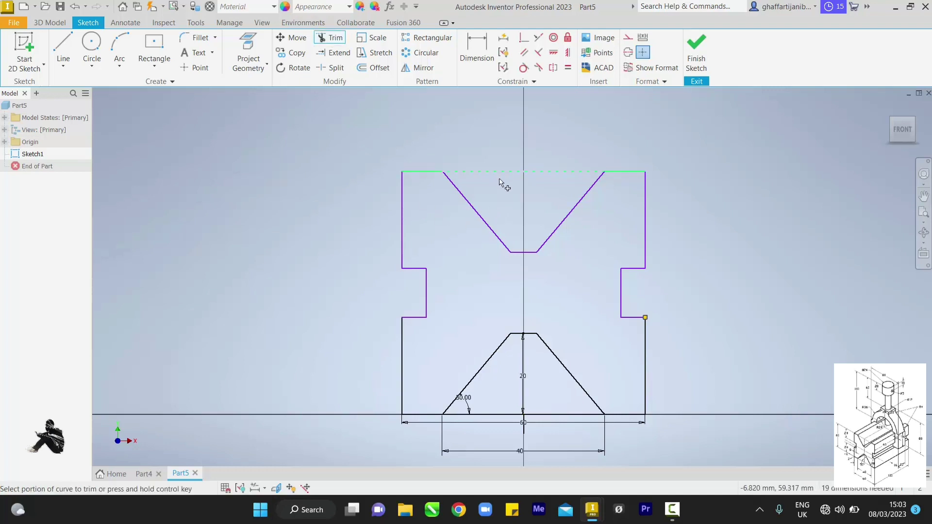
scroll(534, 391, "up", 1)
left_click(534, 386)
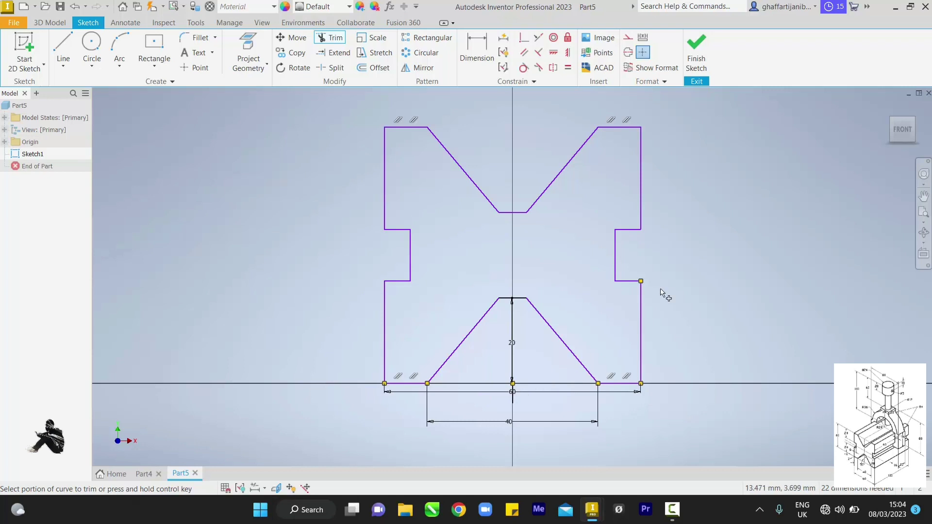
- Finish the sketch and extrude the V-block profile symmetrically about the sketch plane by 100 mm
left_click(701, 58)
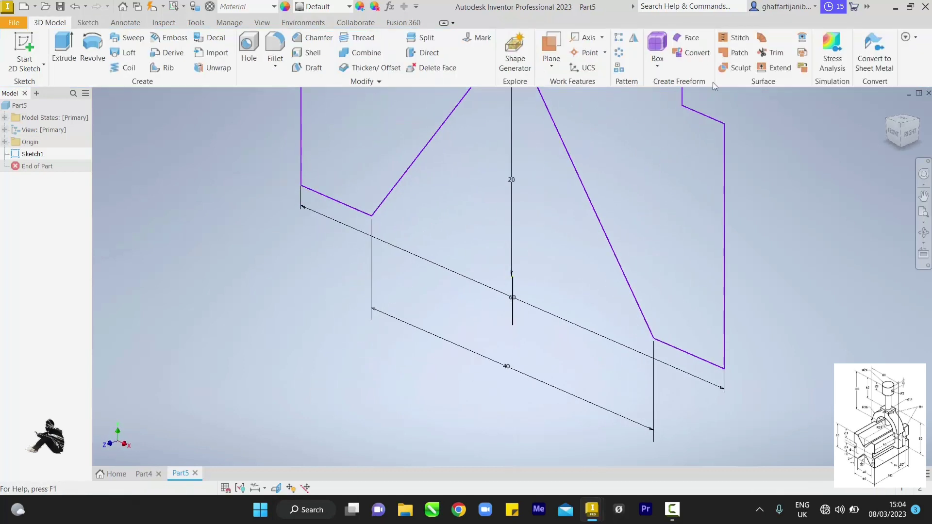
left_click(924, 212)
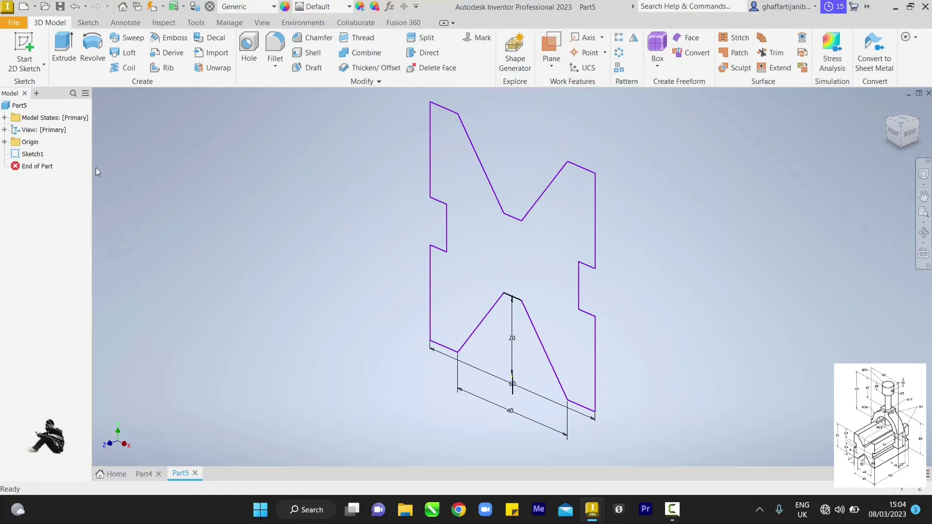
left_click(68, 45)
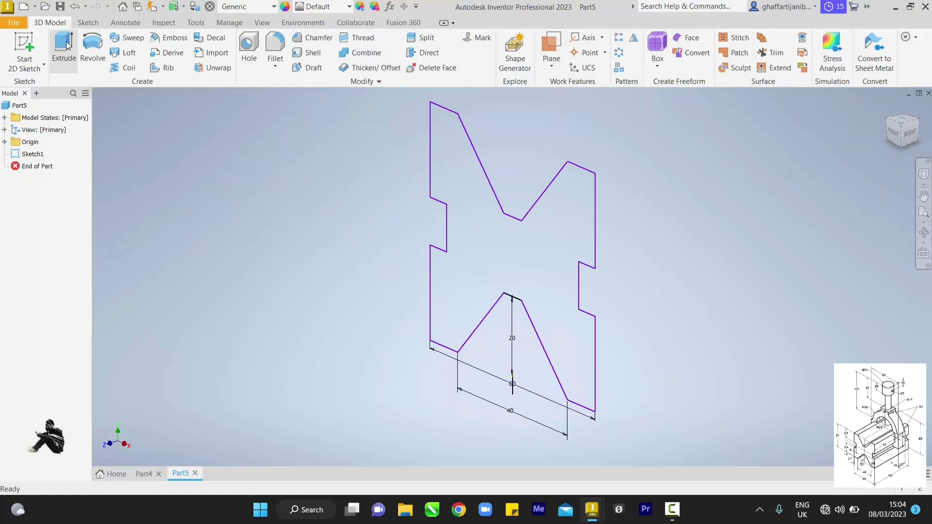
left_click(222, 171)
left_click_drag(223, 186, 178, 190)
type("1")
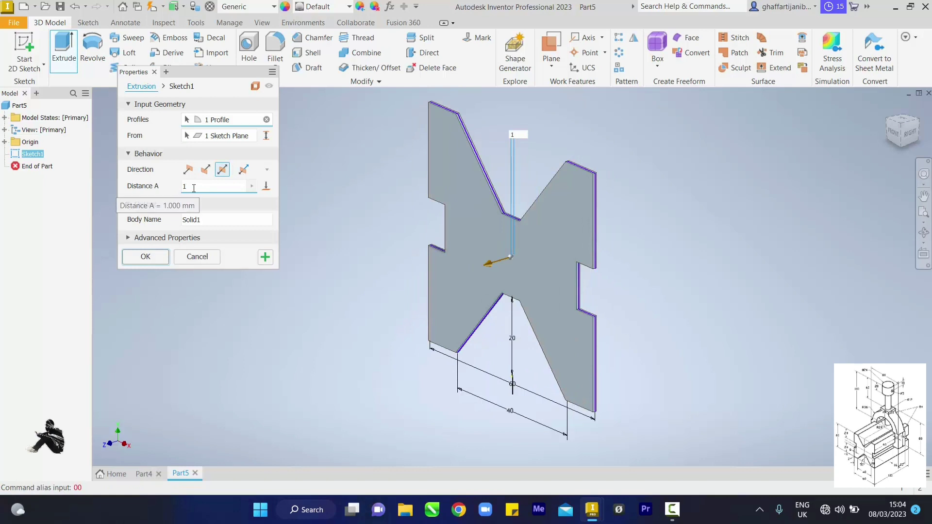
double_click(192, 186)
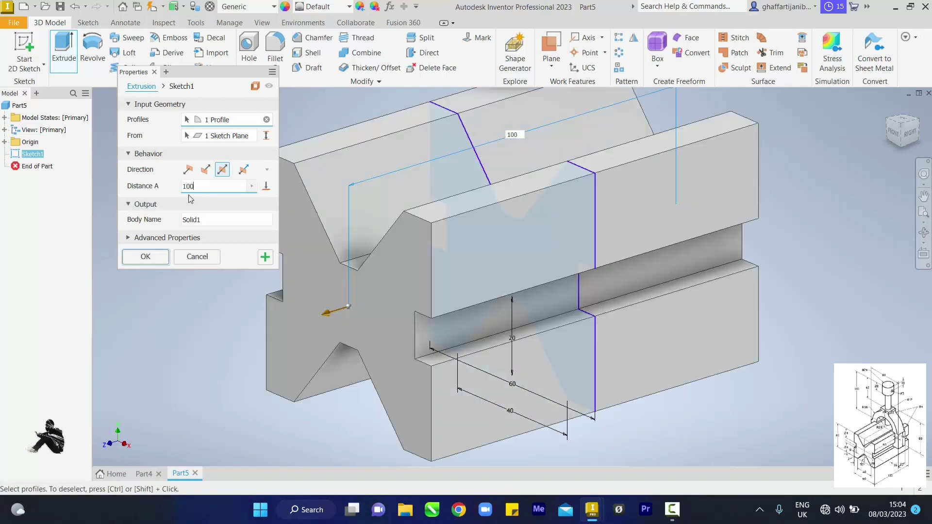
left_click(146, 257)
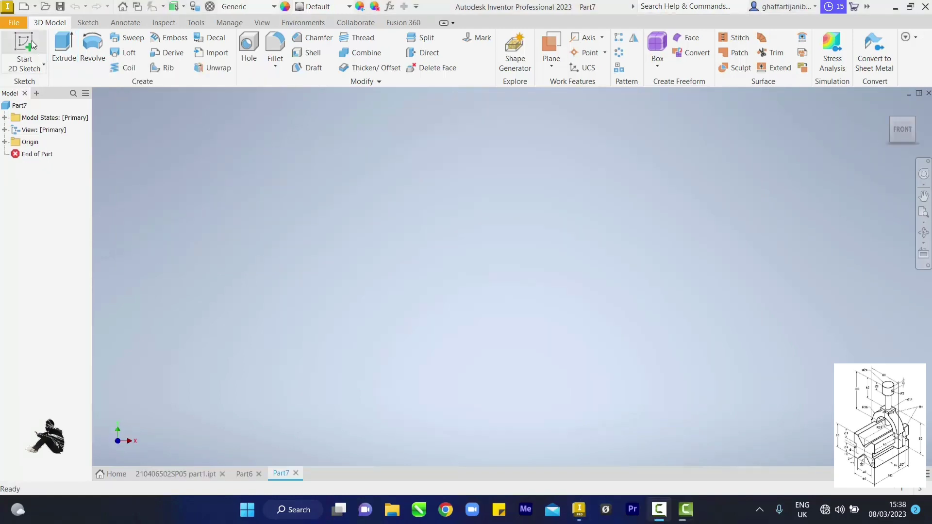
- Start a sketch on the front (XY) plane of the new part and draw an 80 mm wide, 36 mm high rectangle
left_click(31, 41)
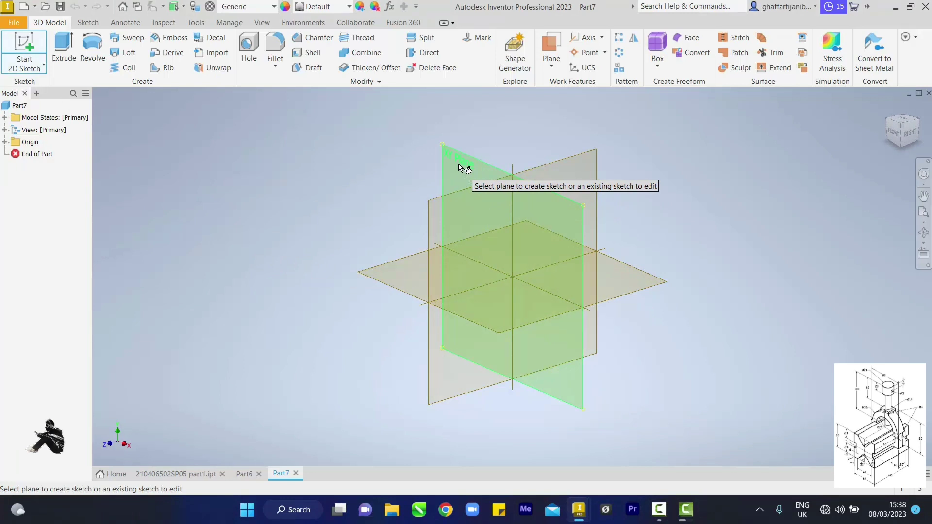
left_click(459, 167)
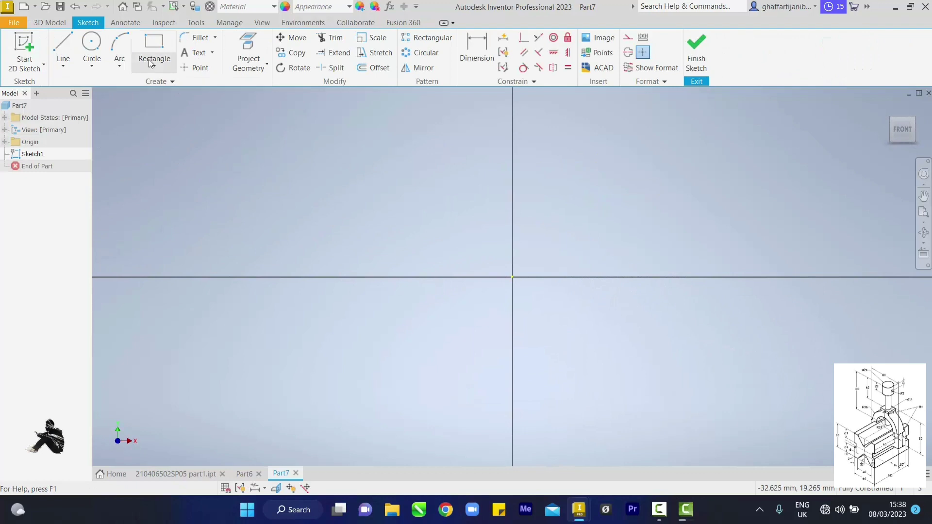
left_click(154, 46)
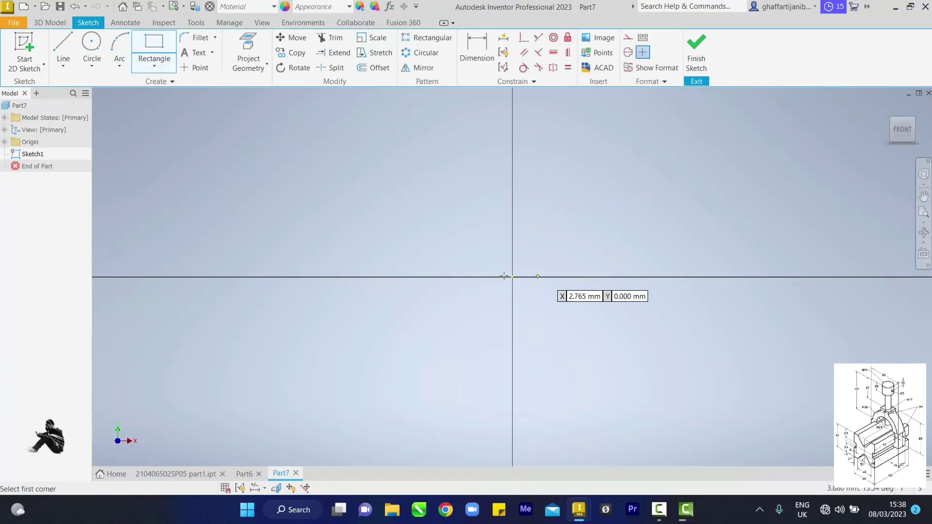
left_click(327, 202)
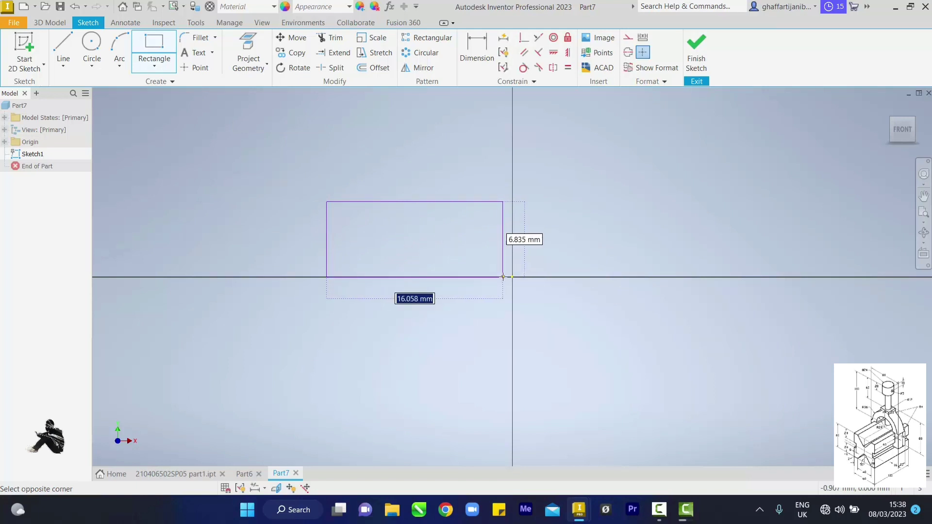
type("80")
key("Tab")
type("40")
key("Return")
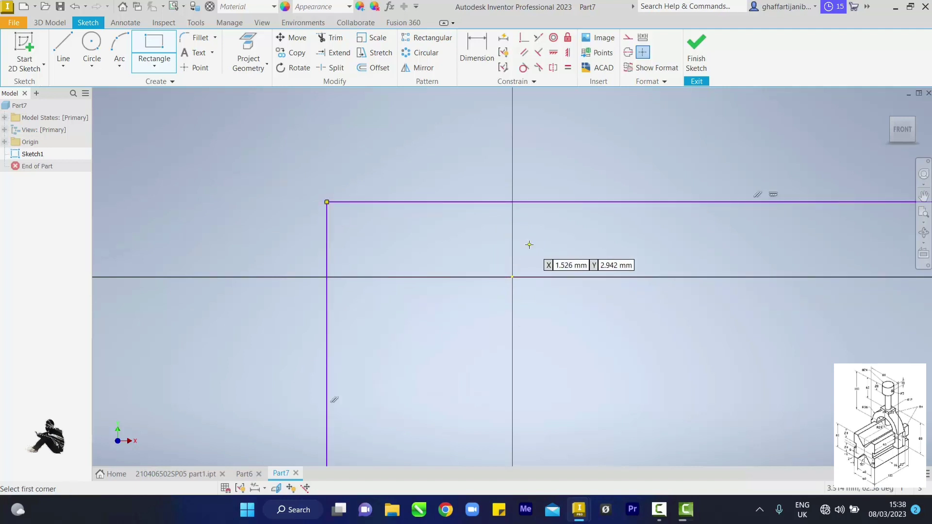
- Make the midpoint of the rectangle's bottom edge coincident with the sketch origin
left_click(524, 39)
scroll(583, 243, "down", 3)
scroll(582, 242, "up", 2)
scroll(592, 285, "up", 2)
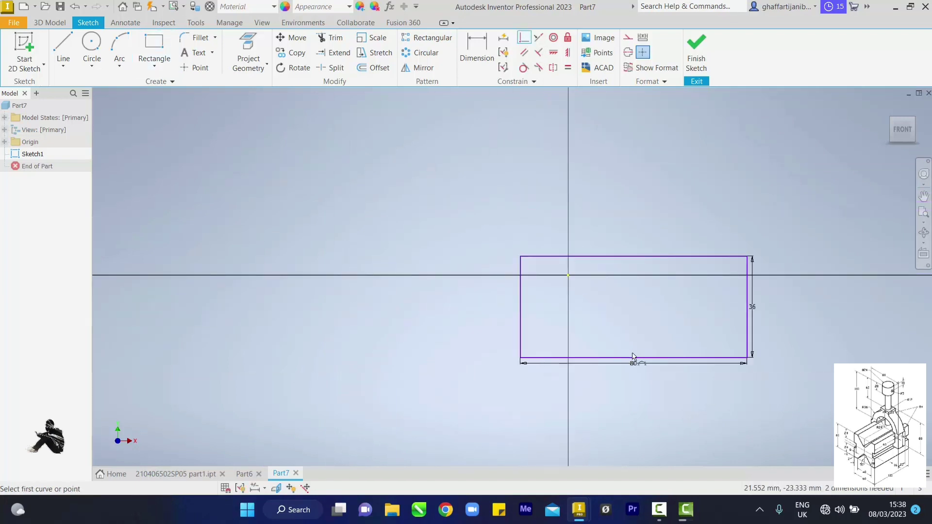
left_click(634, 359)
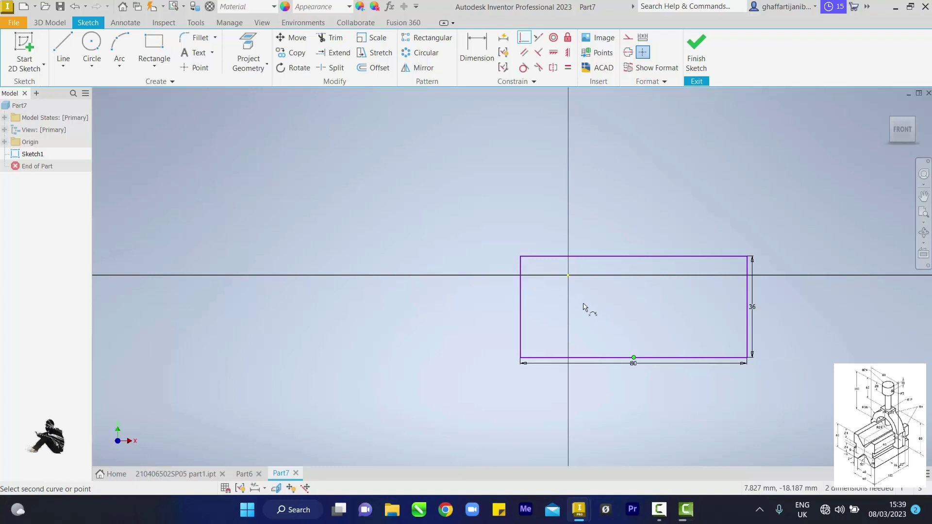
left_click(569, 275)
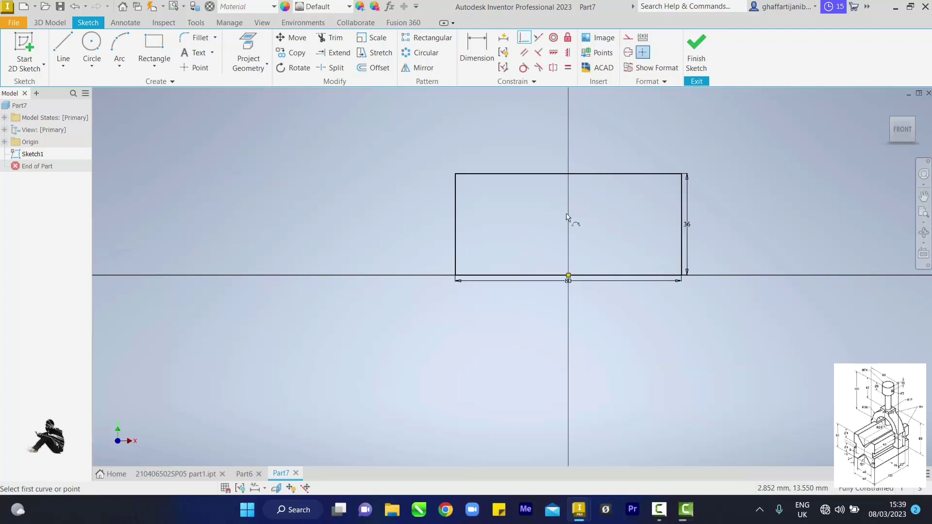
key("Escape")
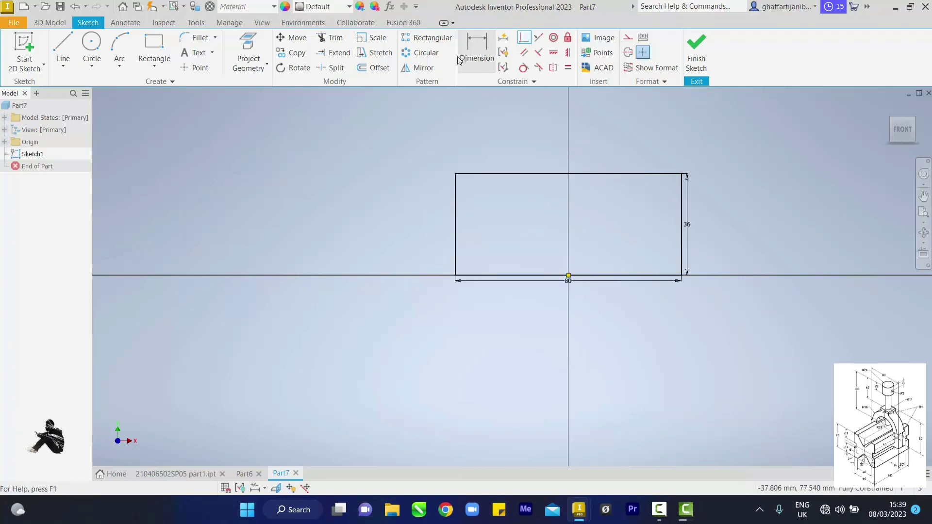
- Draw a 48 mm diameter circle centred on the midpoint of the rectangle's top edge
left_click(93, 46)
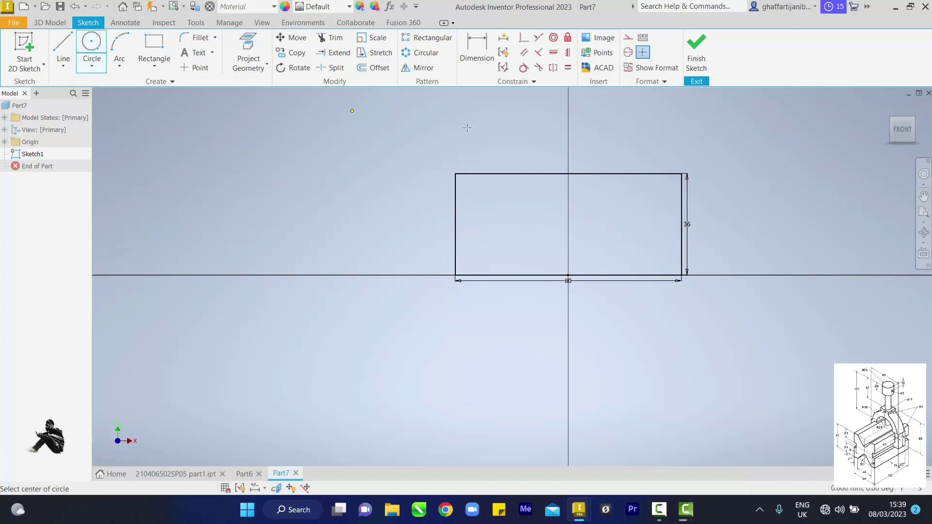
left_click(567, 173)
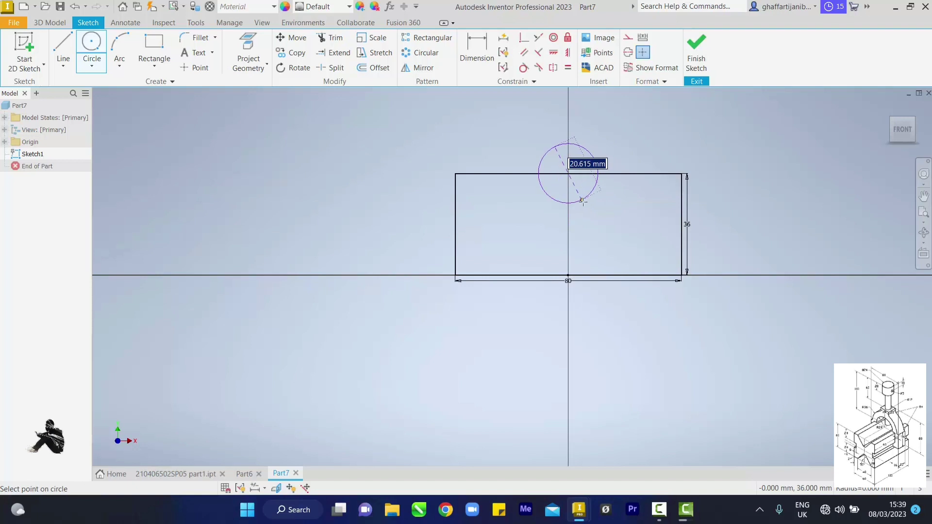
type("48")
key("Return")
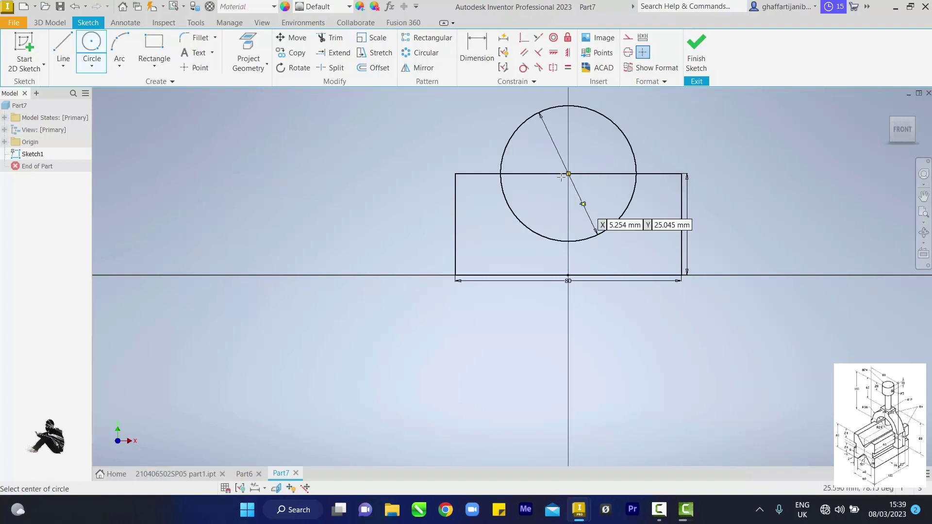
- Add a concentric 72 mm diameter circle around the 48 mm circle and leave the Circle command
left_click(568, 174)
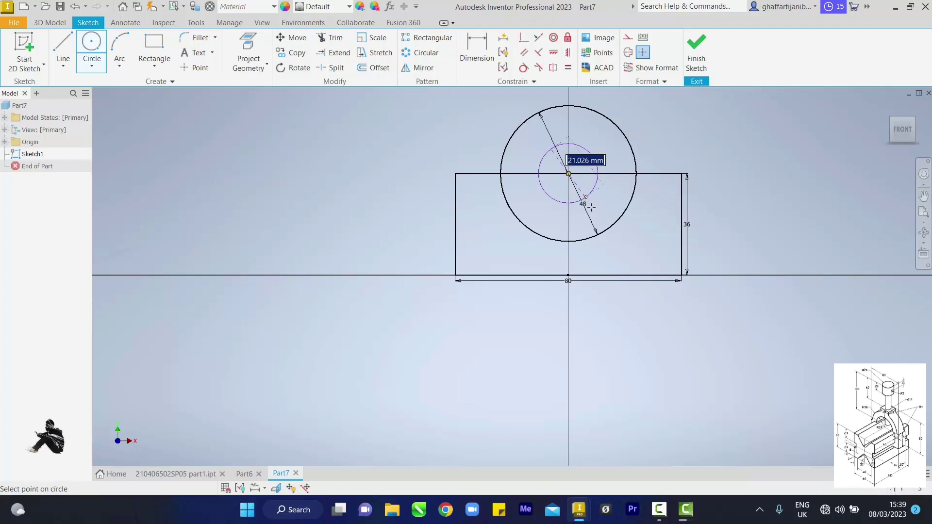
type("7")
key("Return")
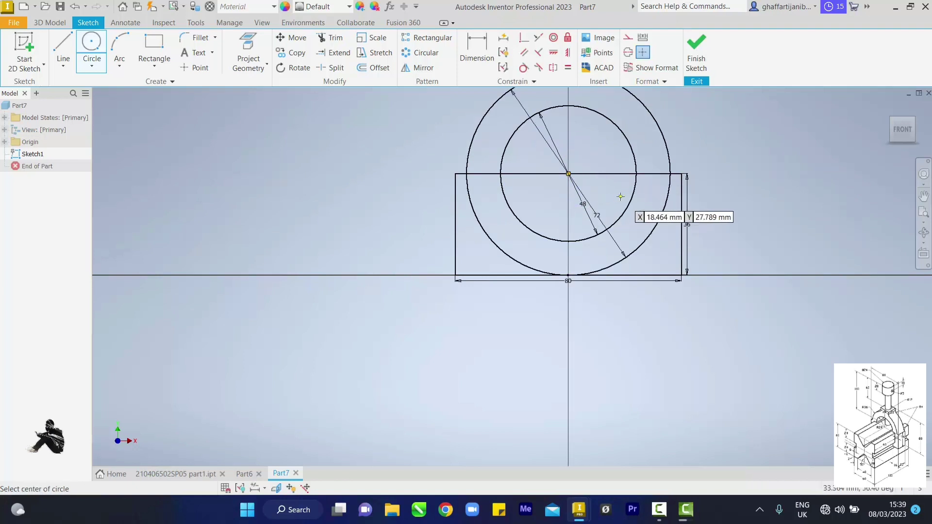
right_click(620, 196)
left_click(654, 198)
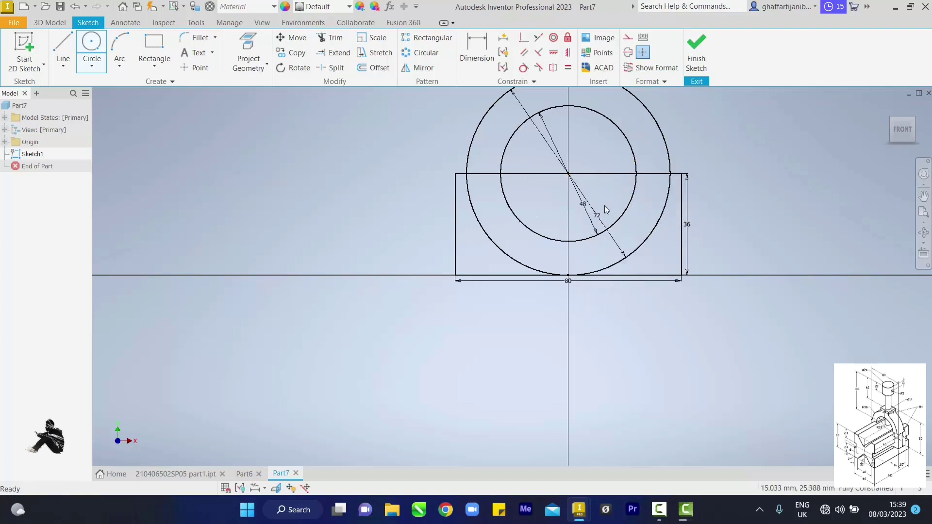
- Delete the 72 mm diameter dimension from the outer circle
right_click(597, 215)
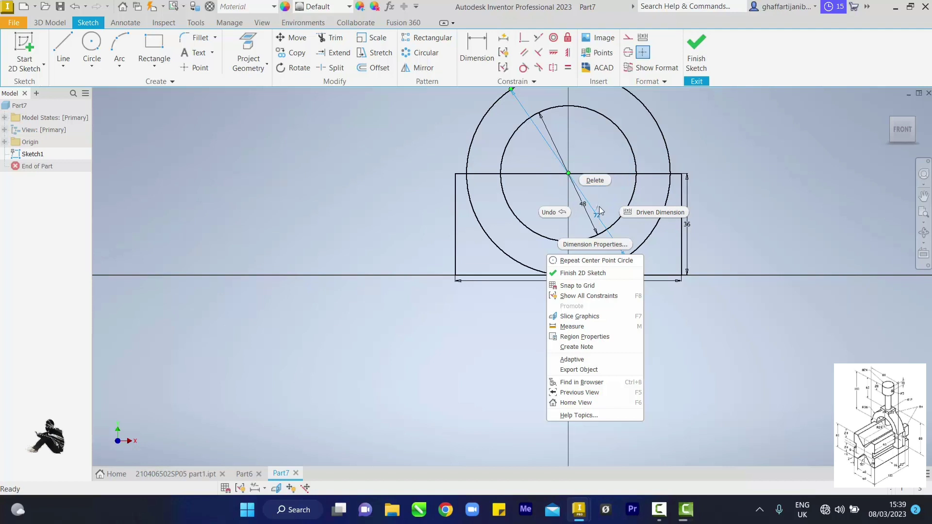
key("Escape")
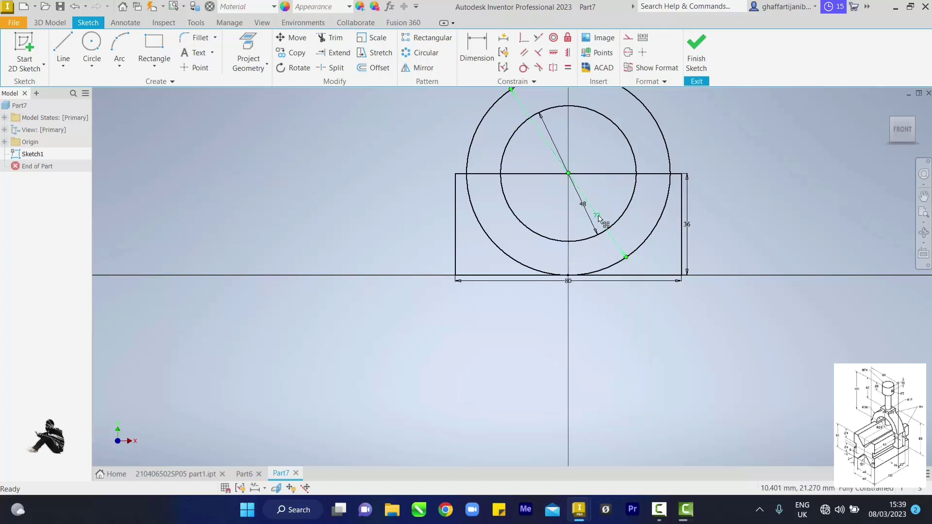
right_click(598, 199)
left_click(597, 185)
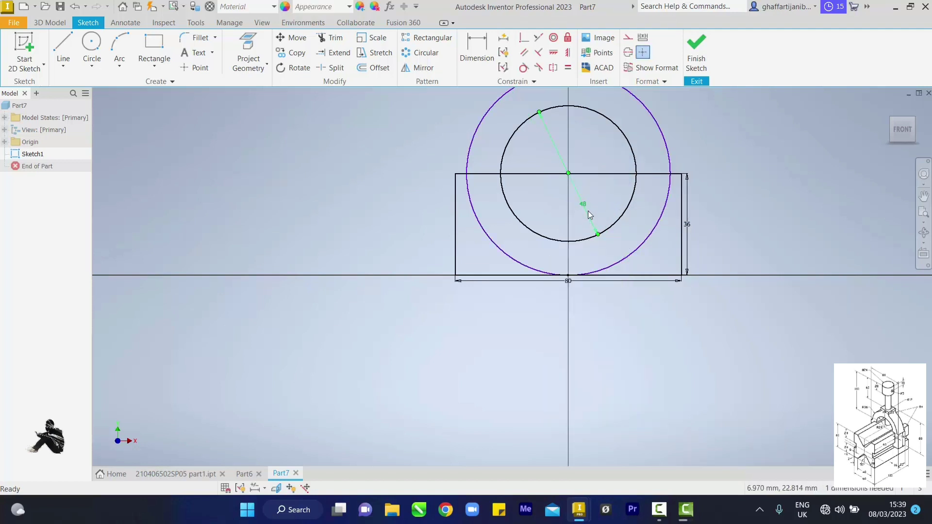
- Delete the inner circle's 48 mm diameter dimension and trim away the lower halves of both circles below the rectangle's top edge
right_click(587, 211)
left_click(588, 181)
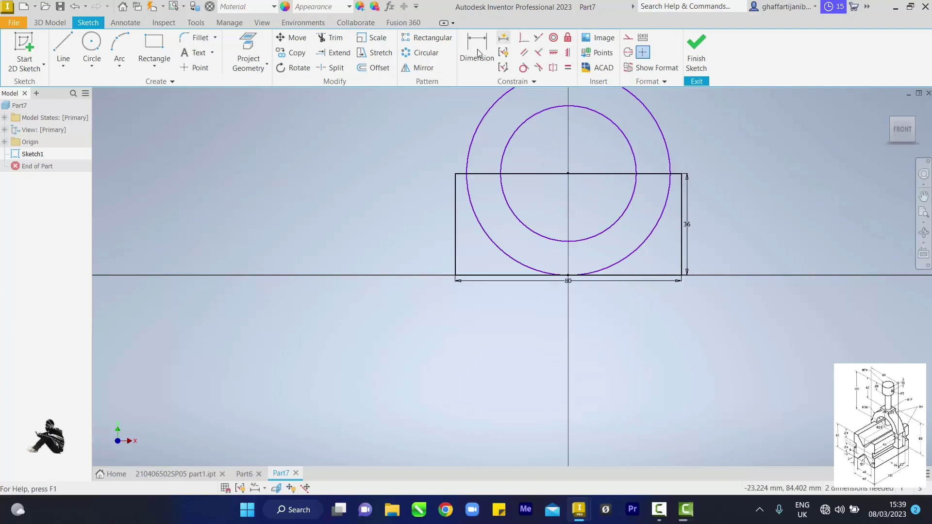
left_click(334, 39)
left_click(505, 198)
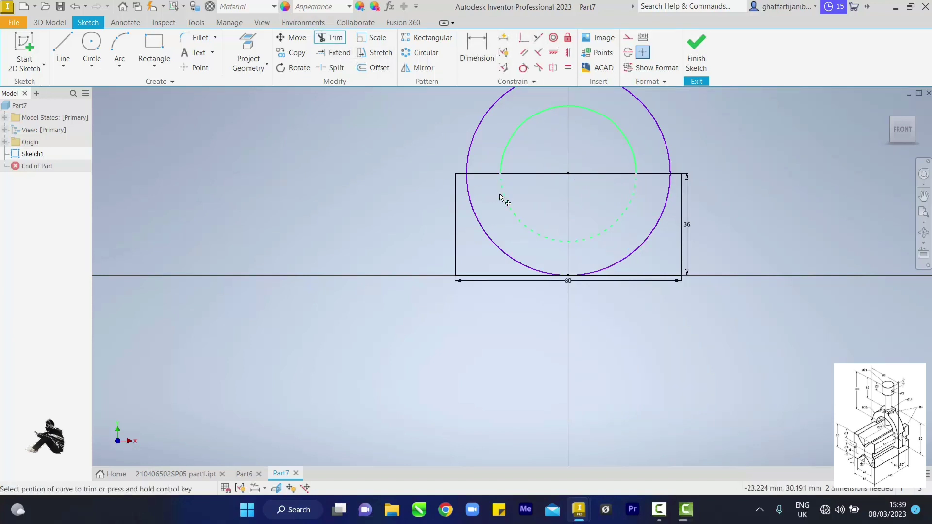
left_click(499, 224)
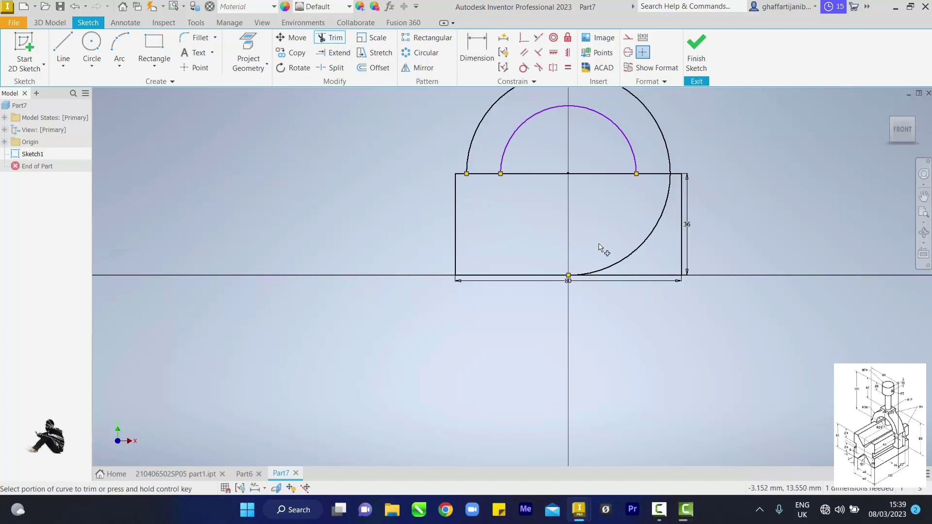
left_click(629, 258)
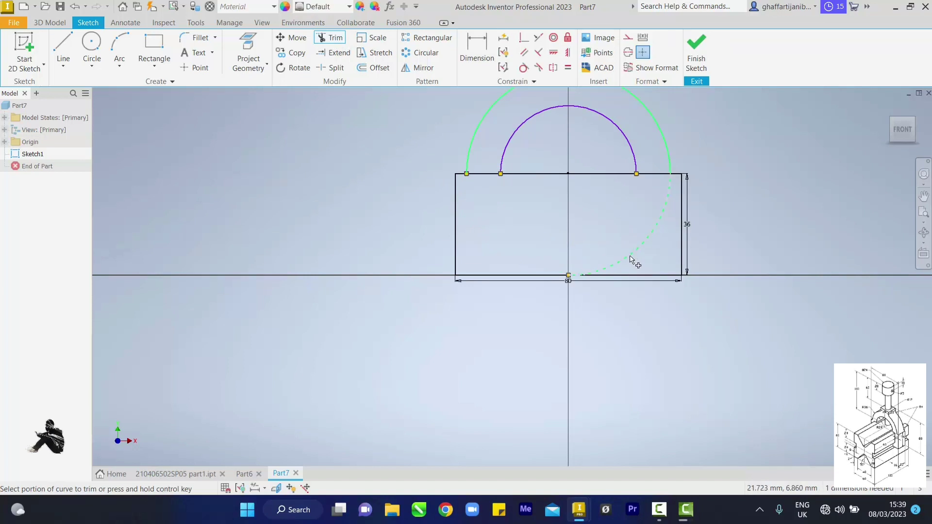
right_click(304, 151)
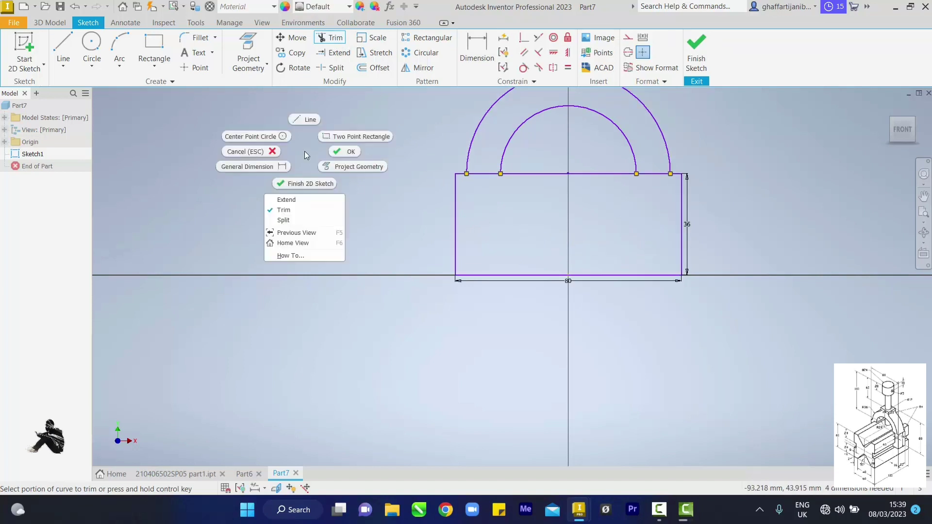
left_click(336, 152)
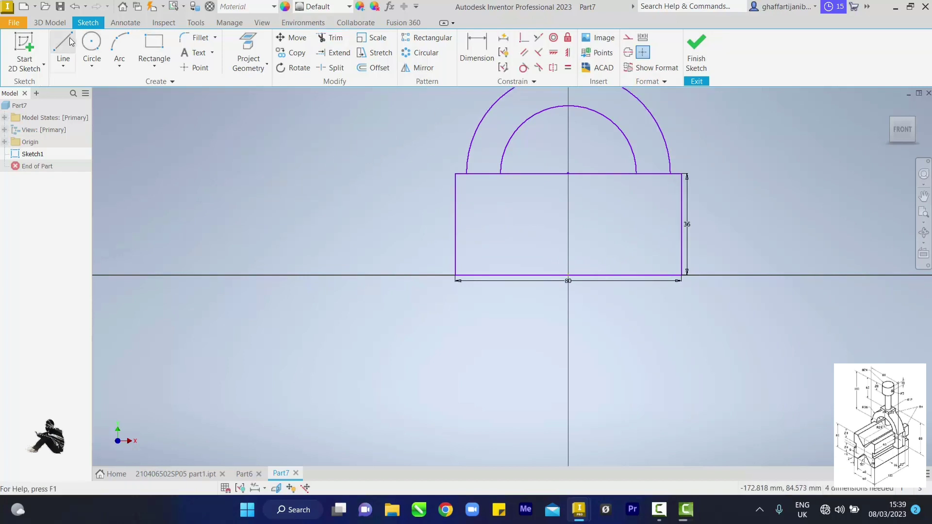
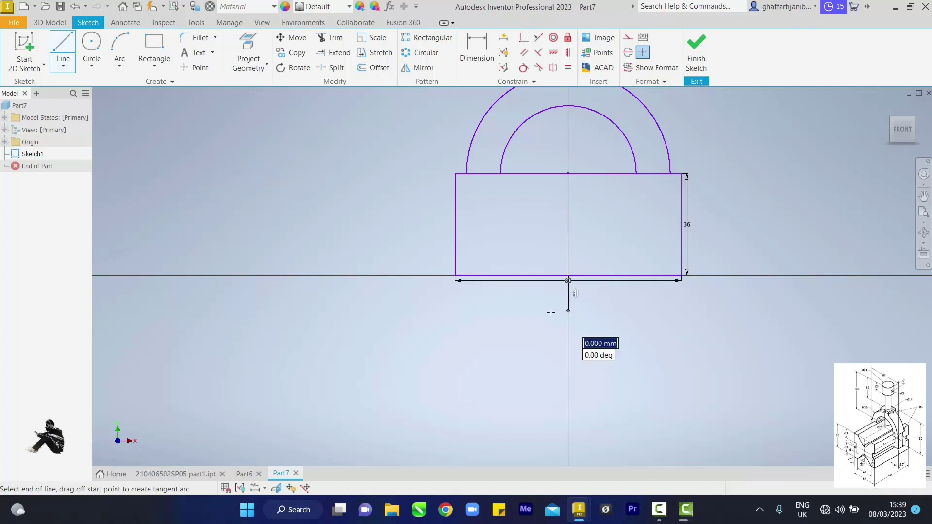
- Draw a short vertical line downward from the midpoint of the rectangle's bottom edge
right_click(527, 299)
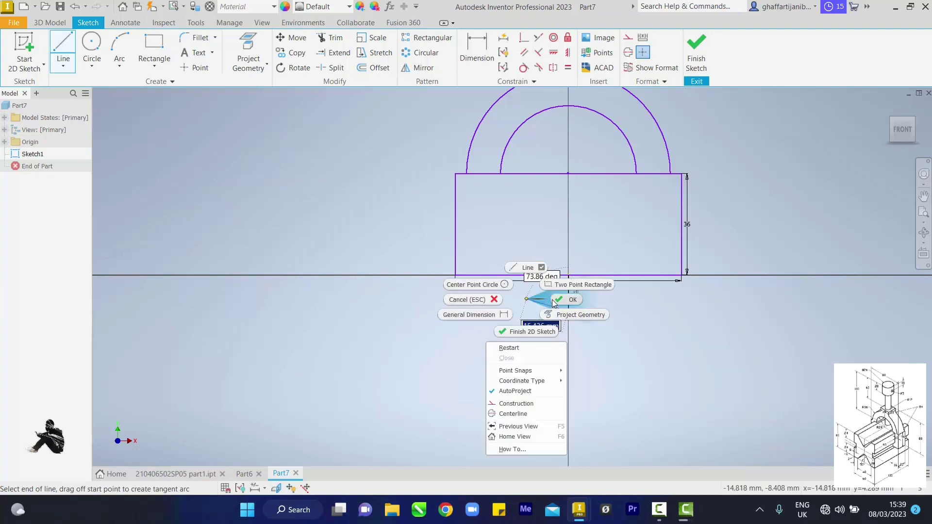
left_click(567, 299)
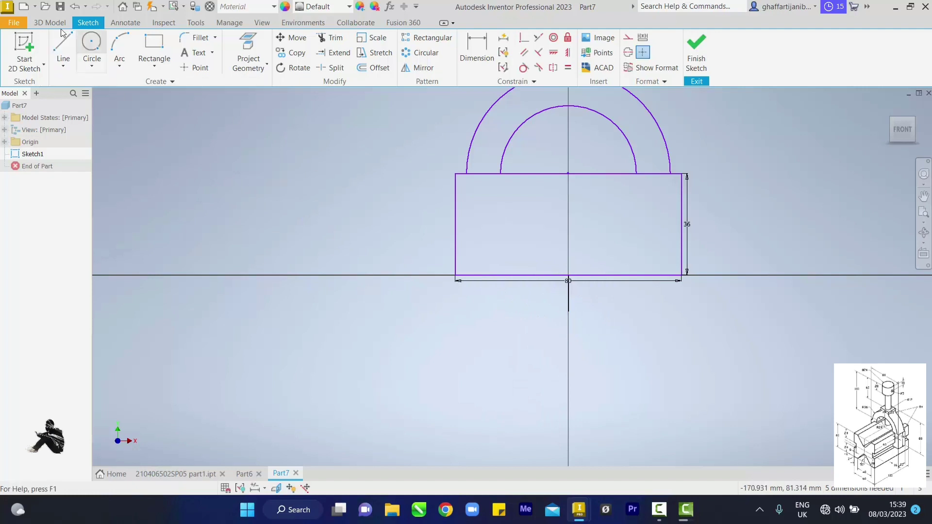
- Draw a stepped line inside the rectangle's left part, going down from the top edge, a short way right, and down to the bottom edge
left_click(63, 48)
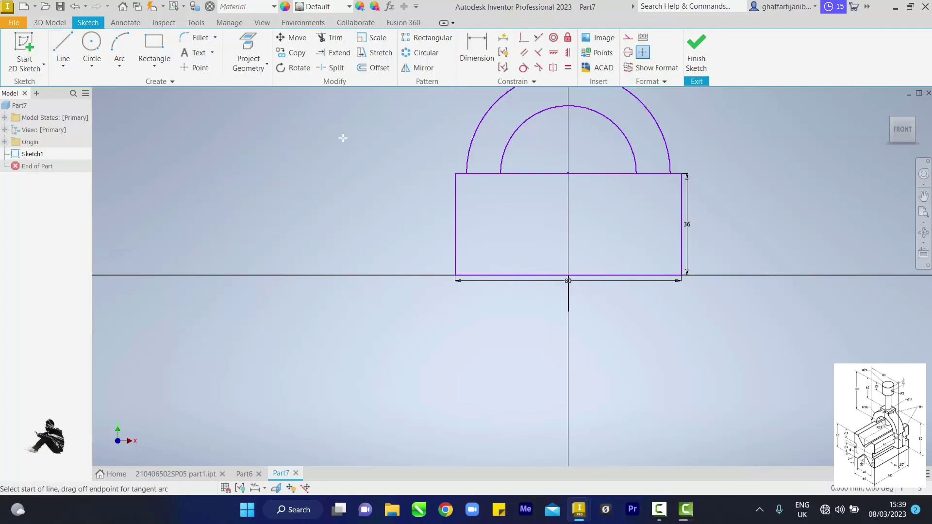
left_click(479, 175)
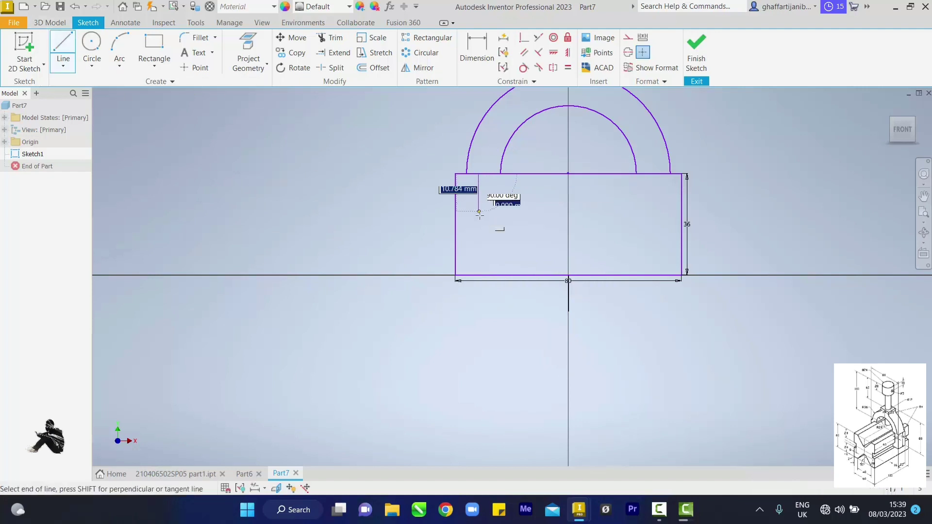
left_click(478, 235)
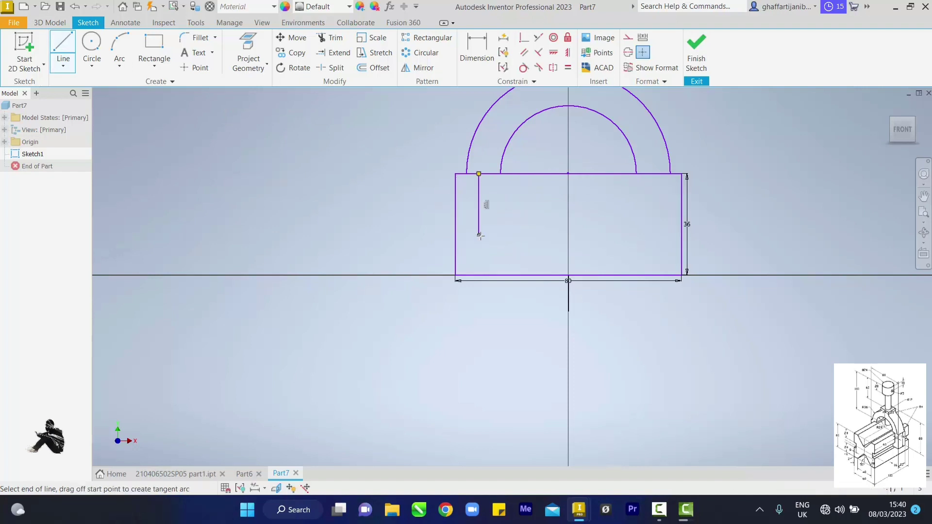
left_click(496, 235)
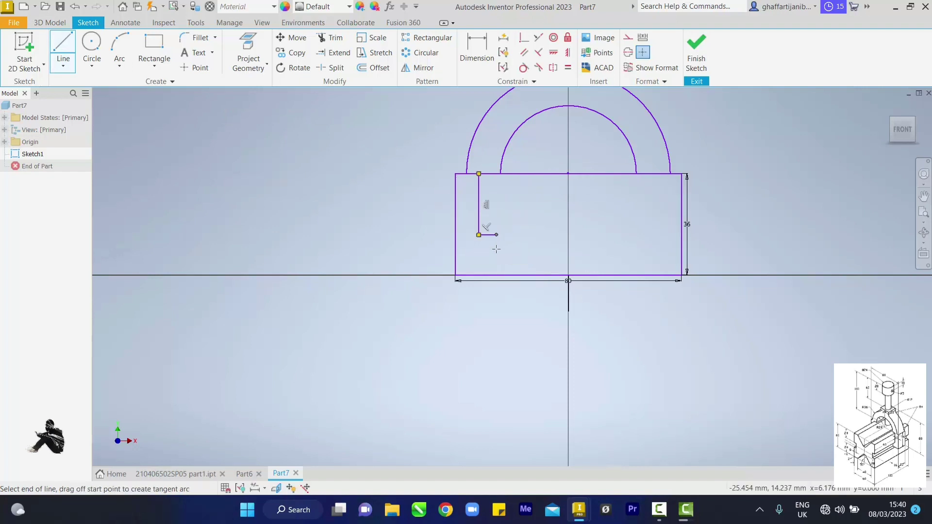
double_click(496, 275)
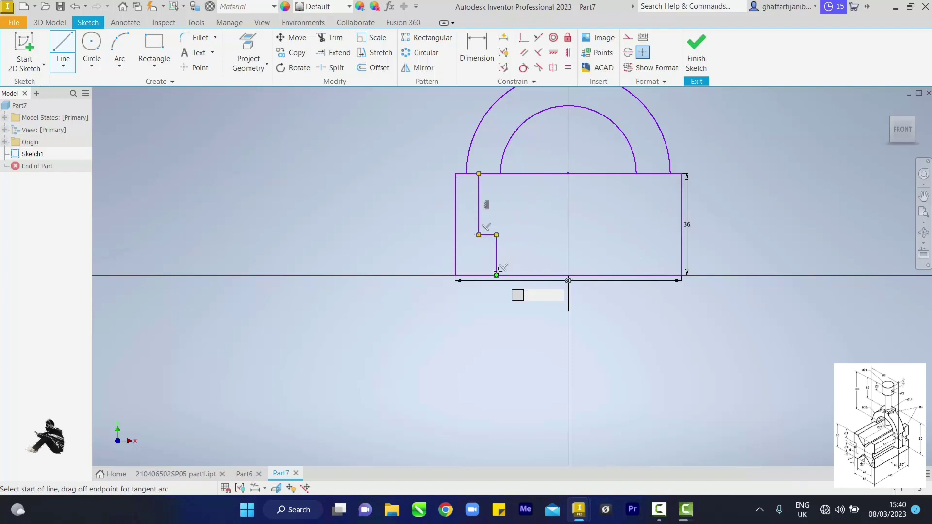
- Dimension the stepped line's upper vertical segment at 10 mm from the rectangle's left edge
left_click(476, 45)
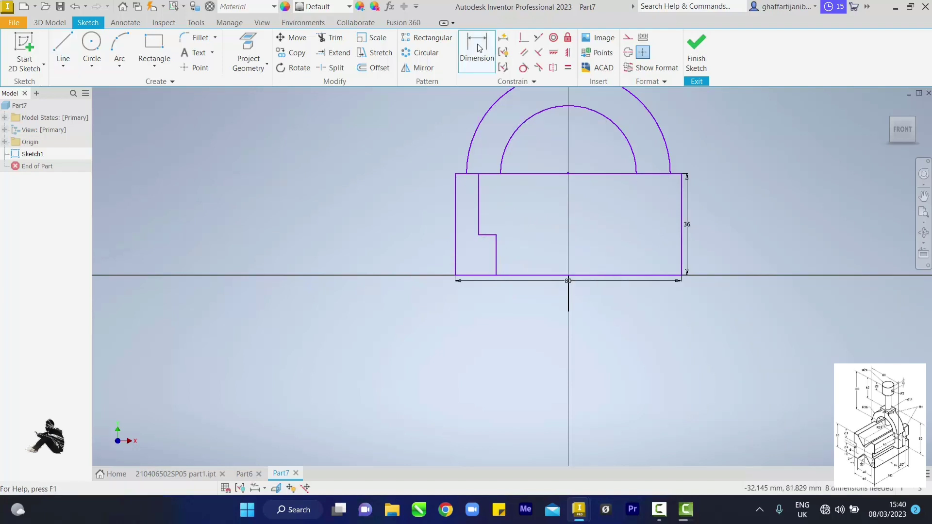
left_click(456, 199)
left_click(469, 204)
type("1")
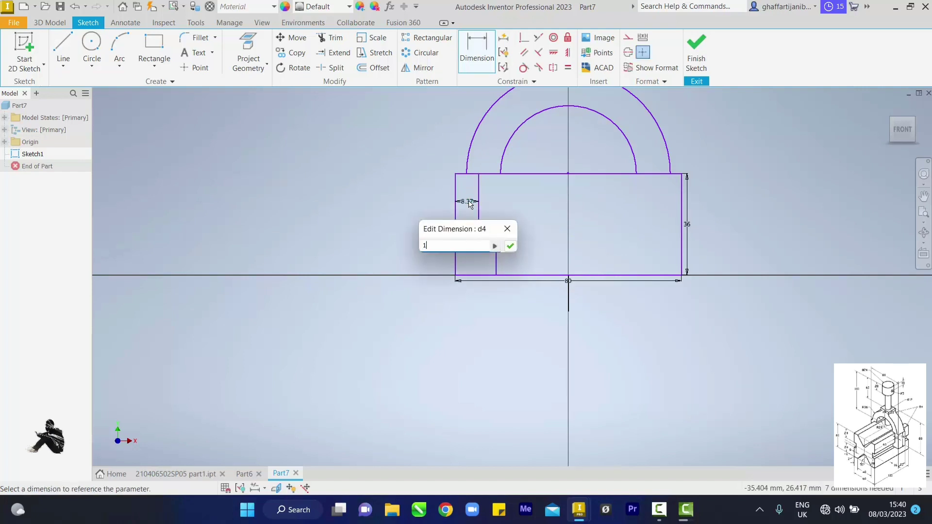
type("0")
key("Return")
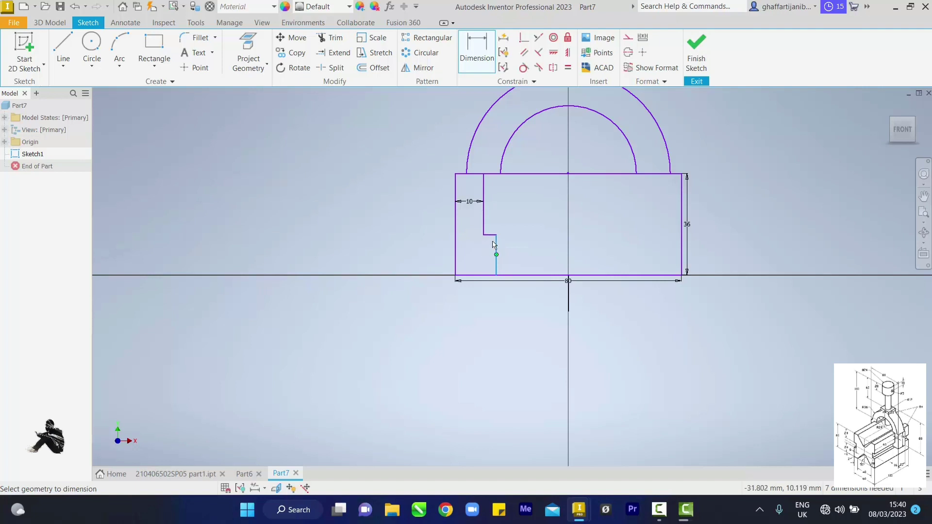
right_click(415, 235)
left_click(444, 233)
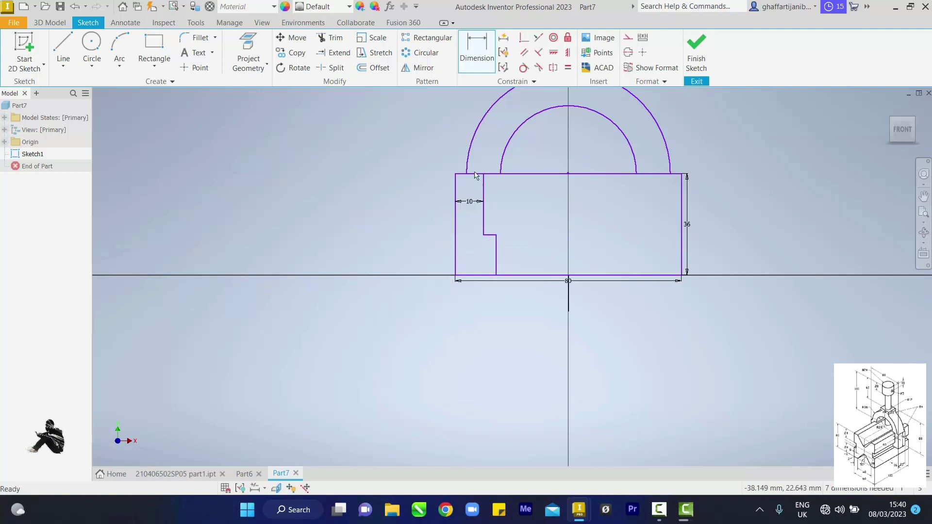
- Dimension the stepped line's lower vertical segment to a length of 12 mm
left_click(473, 49)
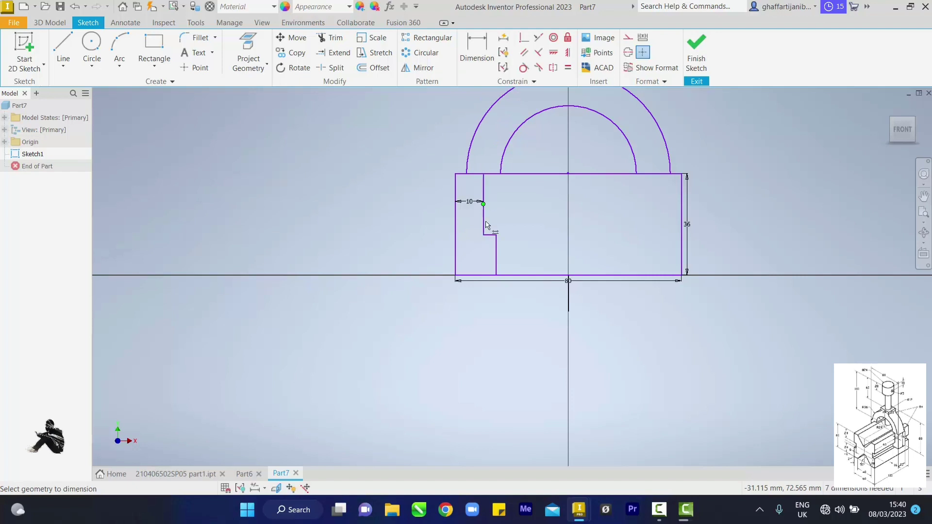
left_click(495, 249)
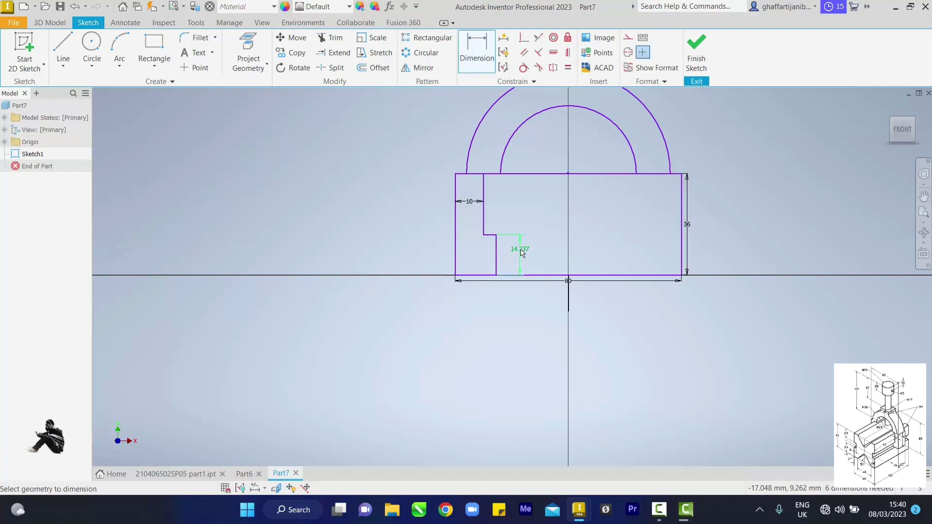
left_click(521, 253)
type("12")
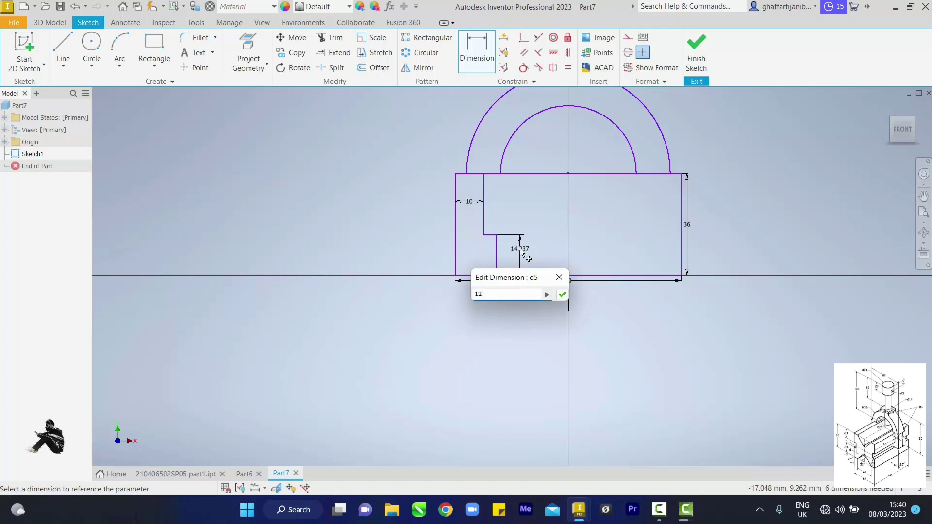
key("Return")
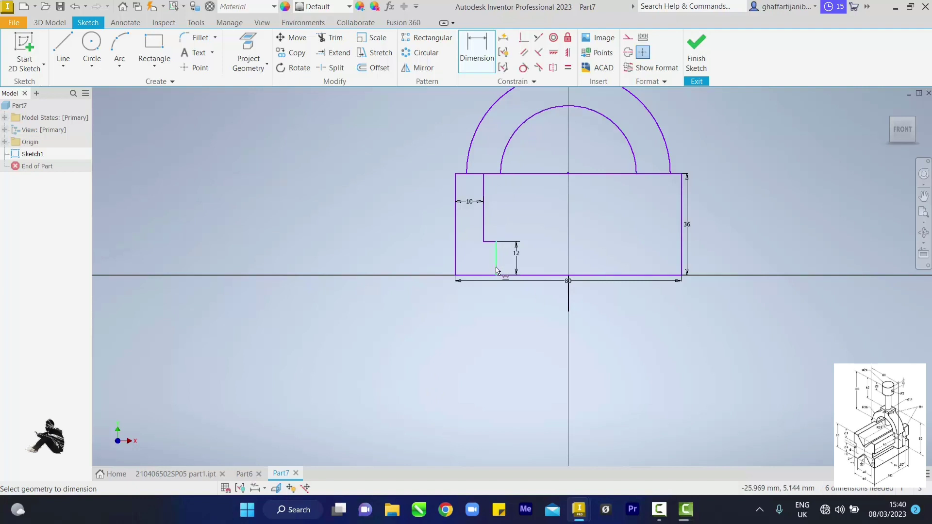
- Dimension the stepped line's lower vertical segment at 16 mm from the rectangle's left edge
left_click(456, 272)
left_click(473, 260)
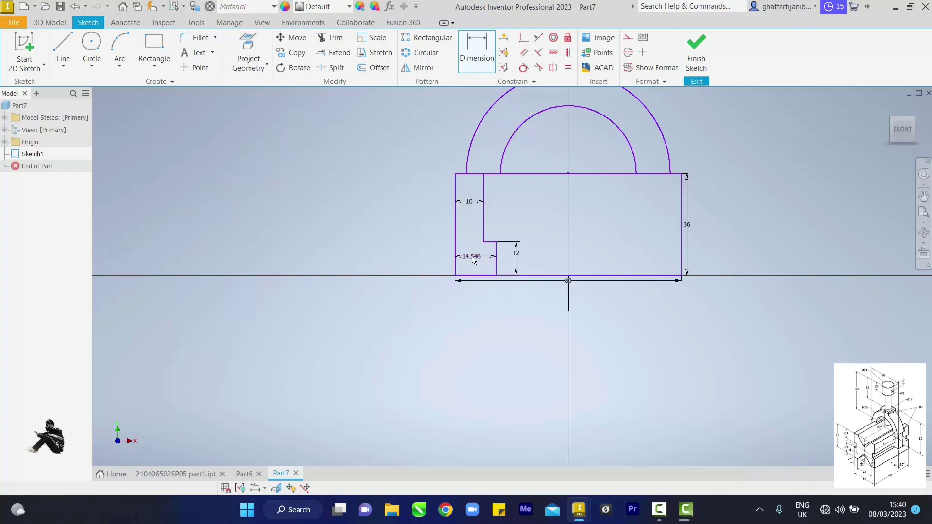
type("16")
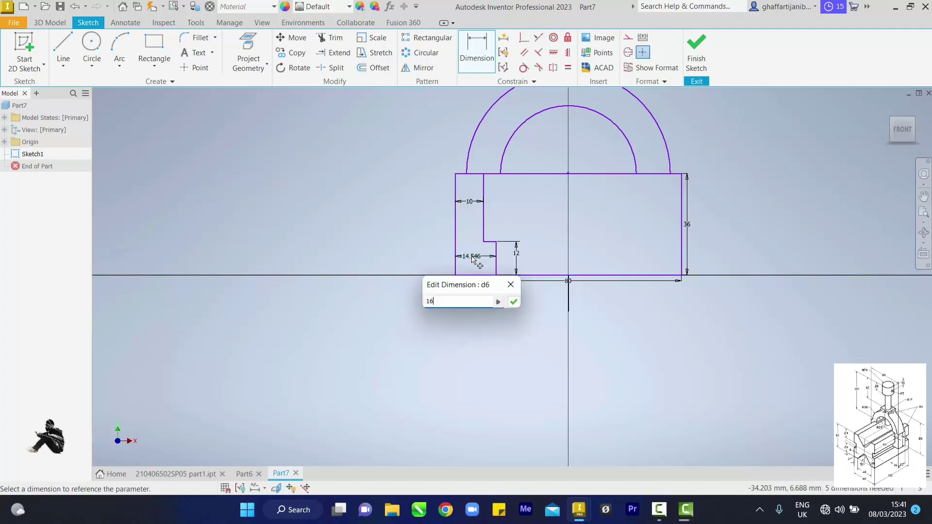
key("Return")
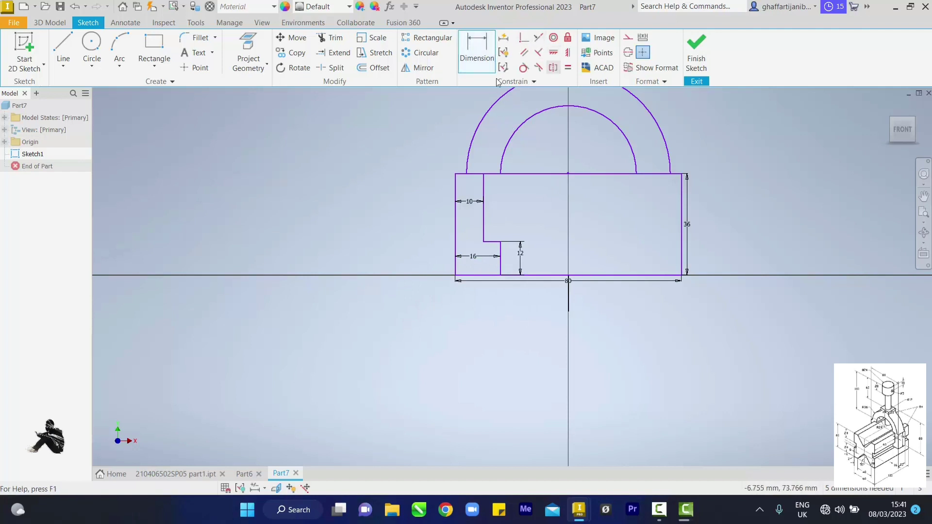
- Mirror the three segments of the stepped line about the short vertical line below the rectangle
left_click(482, 221)
left_click(492, 242)
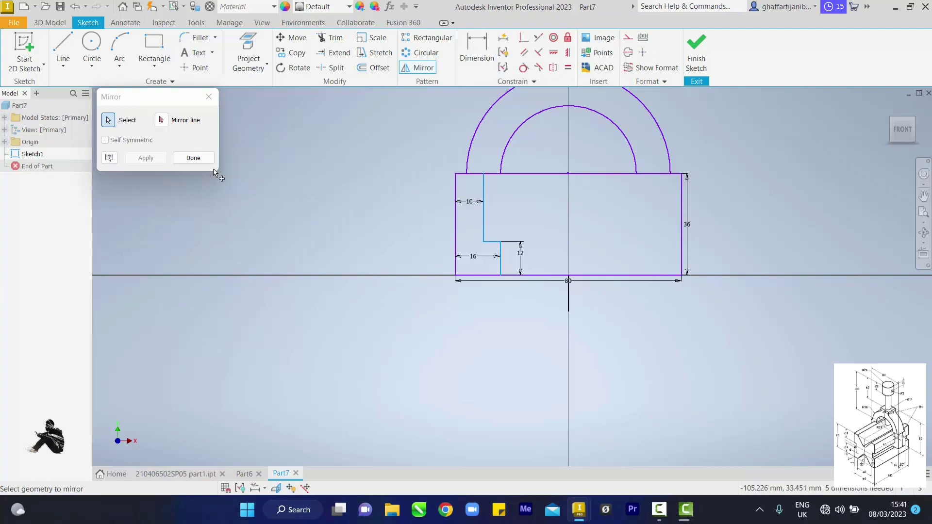
left_click(162, 120)
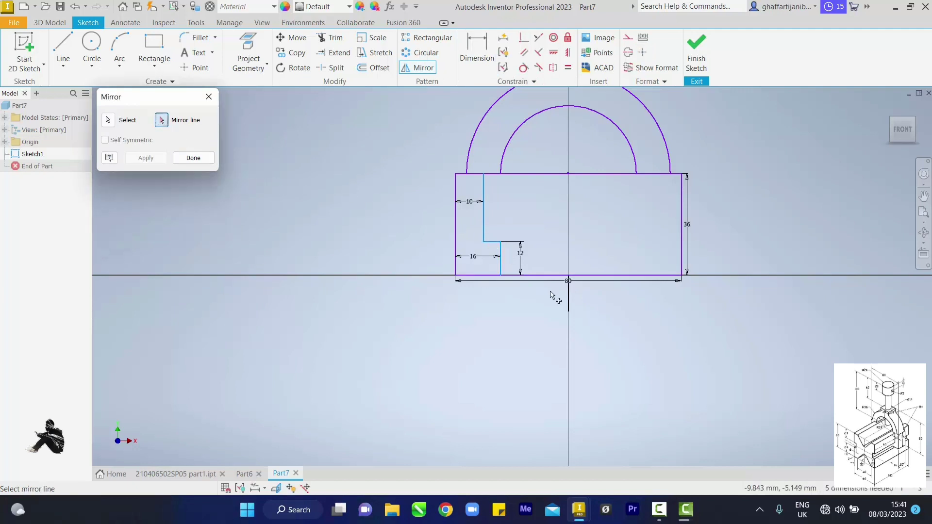
left_click(569, 296)
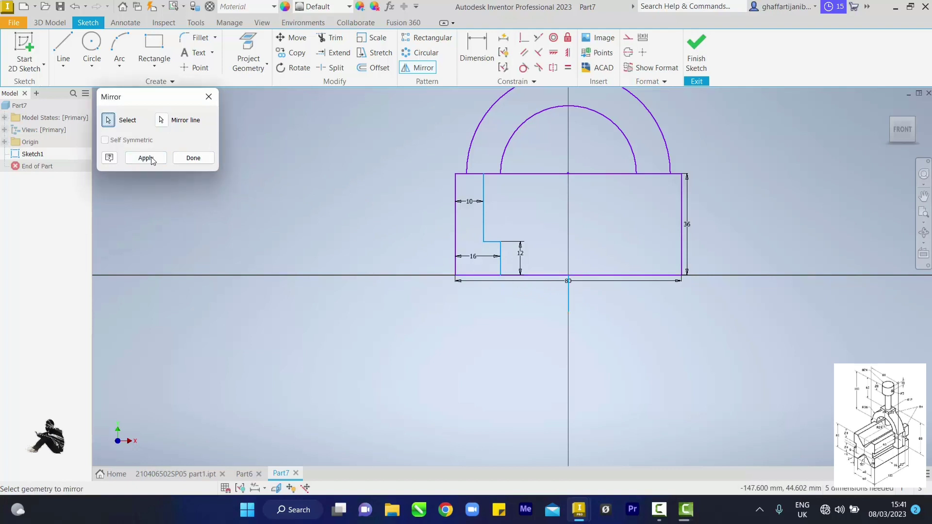
left_click(149, 158)
left_click(187, 158)
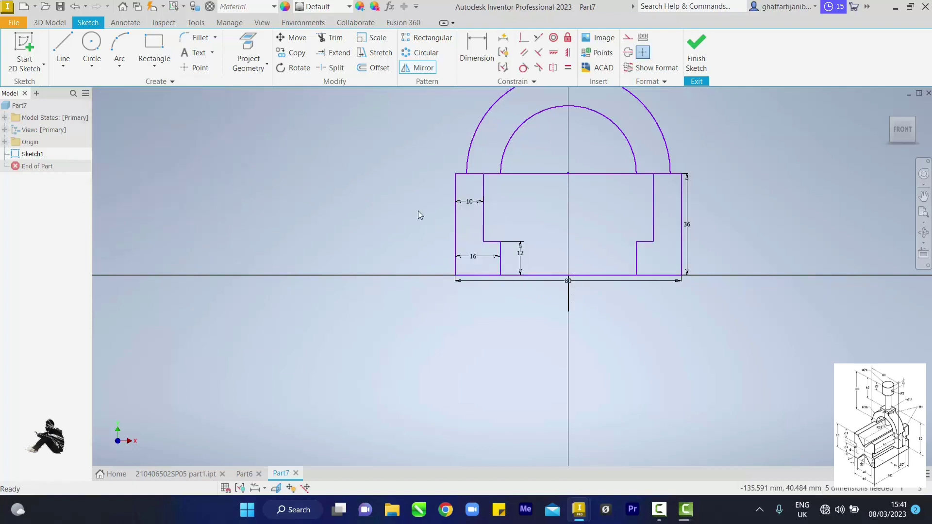
left_click_drag(924, 217, 925, 230)
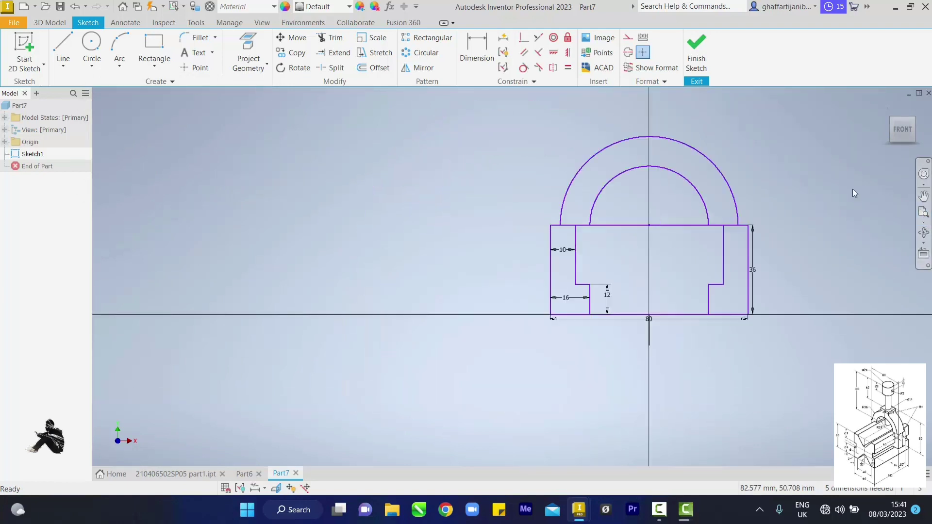
scroll(852, 188, "up", 3)
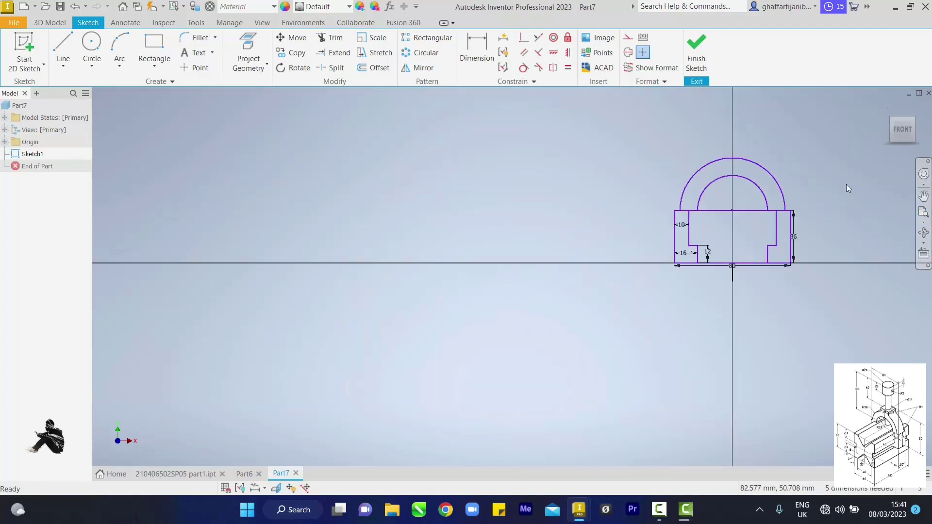
left_click(923, 212)
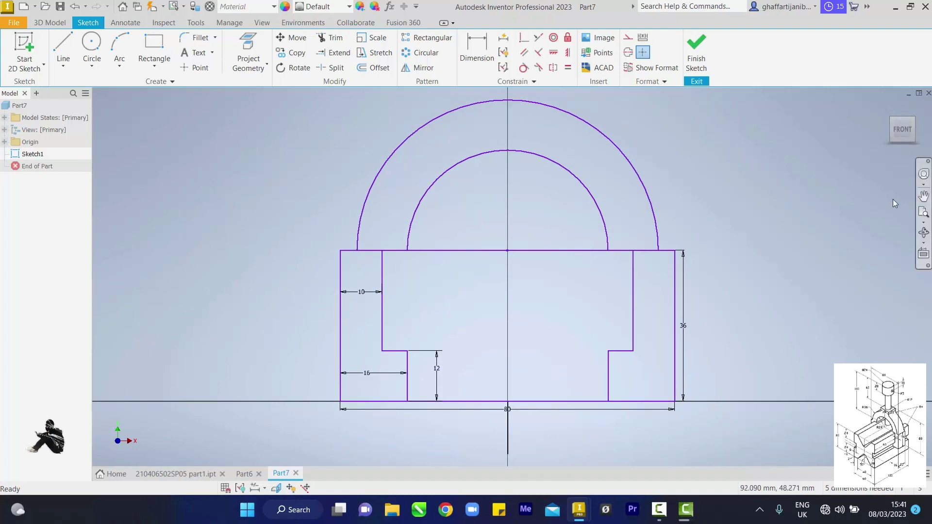
scroll(621, 206, "up", 3)
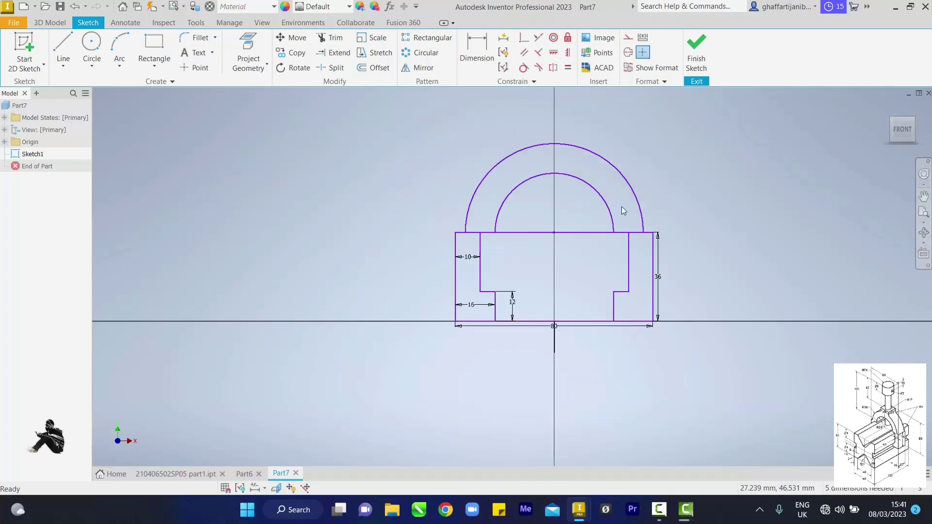
left_click(63, 46)
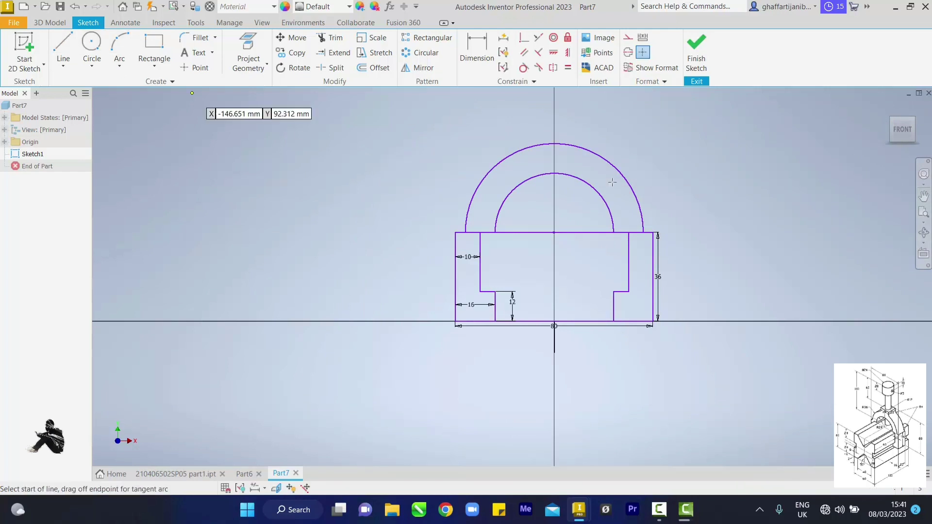
left_click(532, 145)
right_click(533, 131)
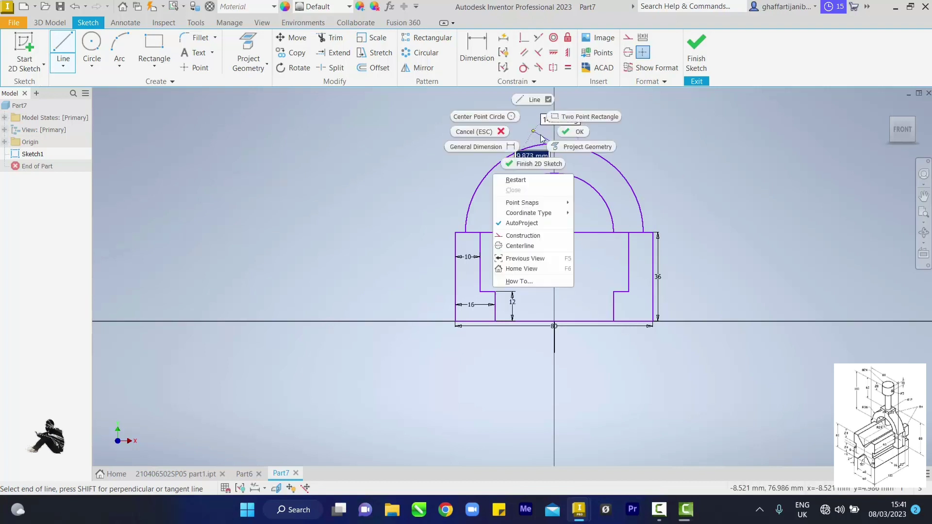
left_click(502, 134)
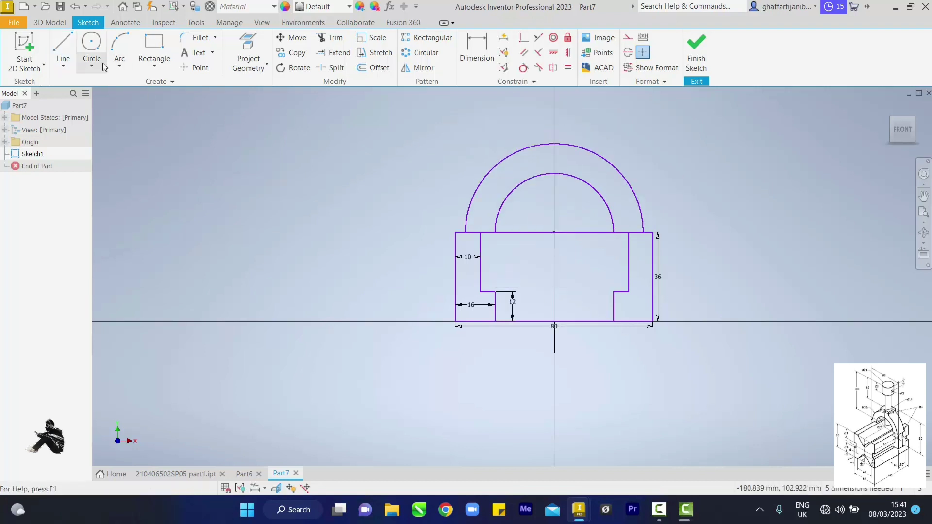
- Sketch a three-sided boss outline about 24 mm wide and 12 mm high, with both ends on the outer arc near its top
left_click(67, 49)
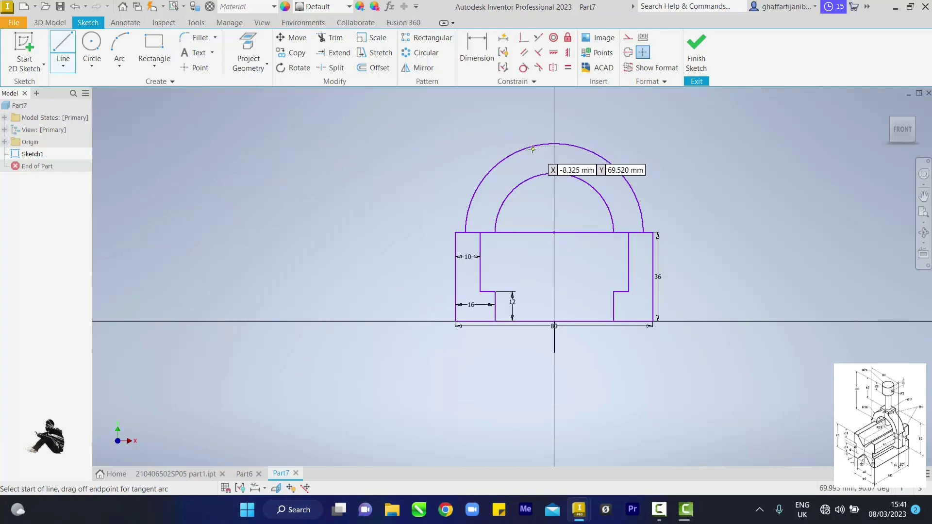
left_click(529, 147)
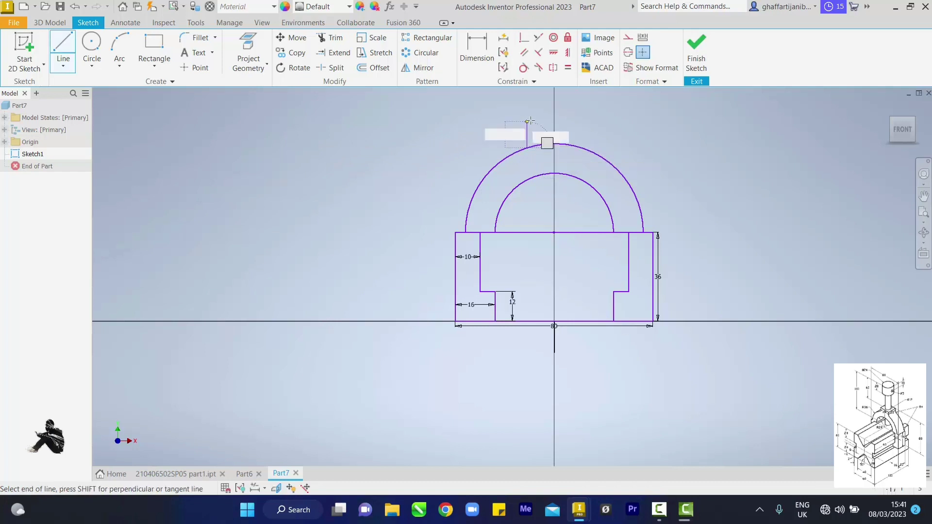
left_click(527, 117)
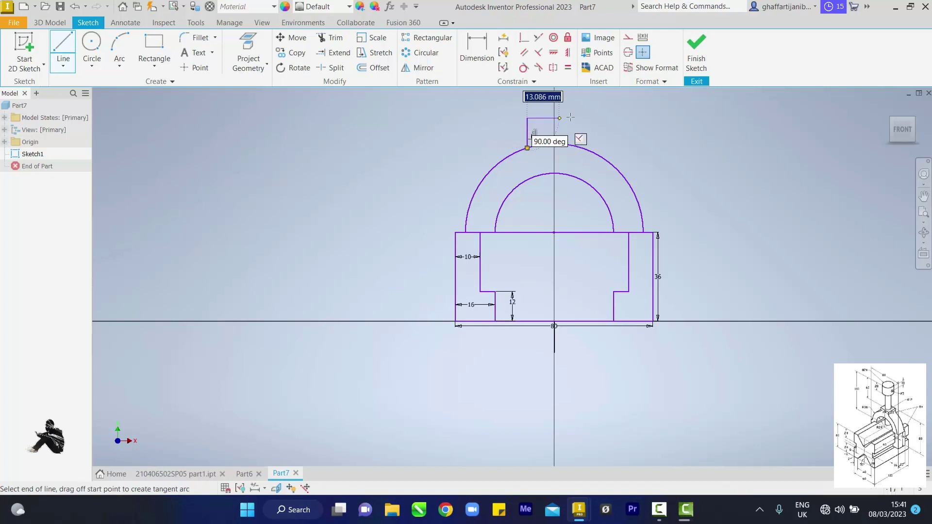
left_click(587, 118)
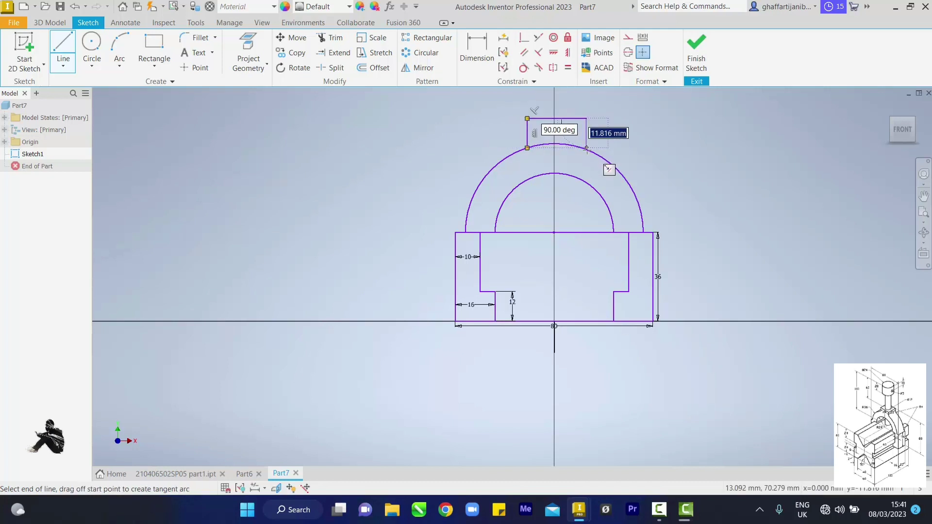
left_click(586, 148)
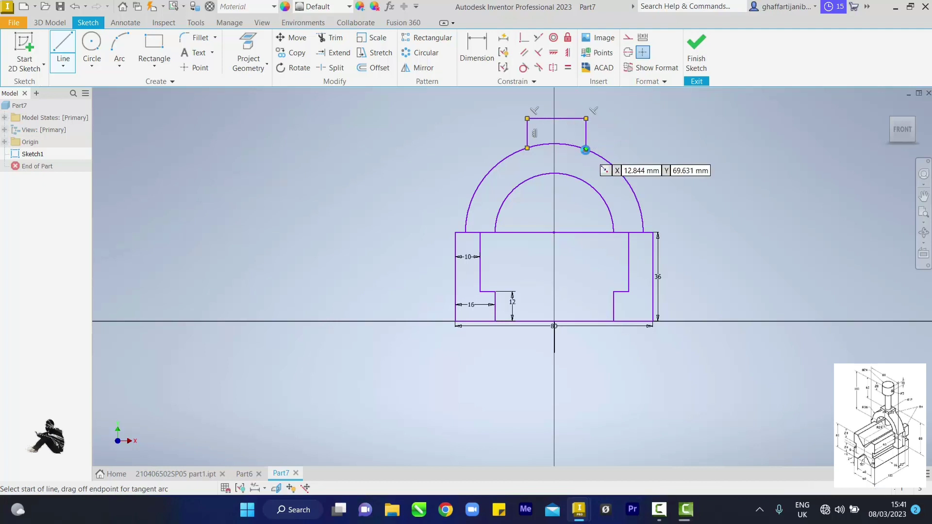
right_click(647, 132)
left_click(671, 134)
- Dimension the width between the boss outline's two vertical sides at 24 mm
key("d")
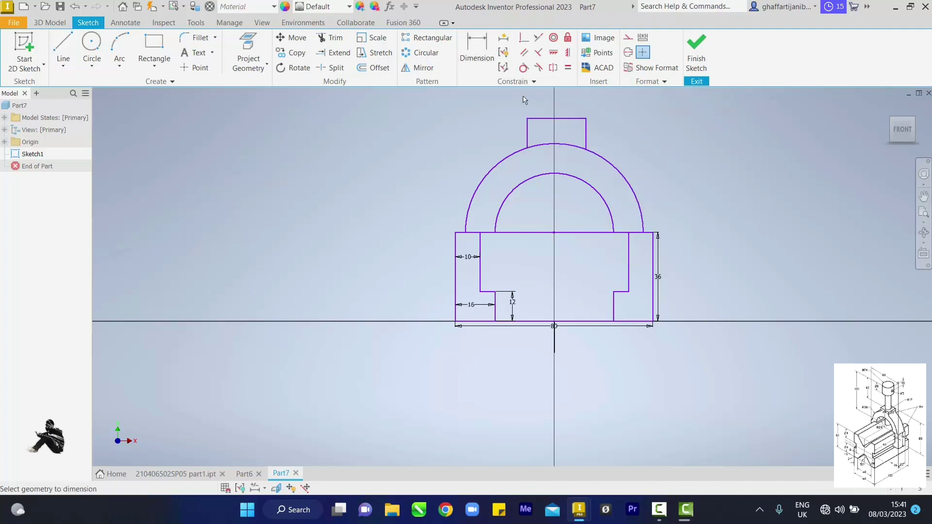
left_click(527, 131)
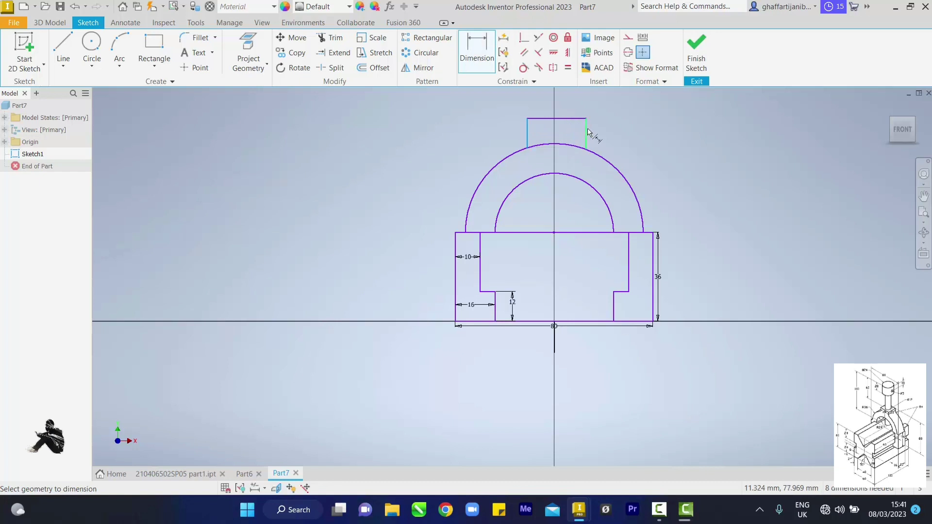
left_click(586, 131)
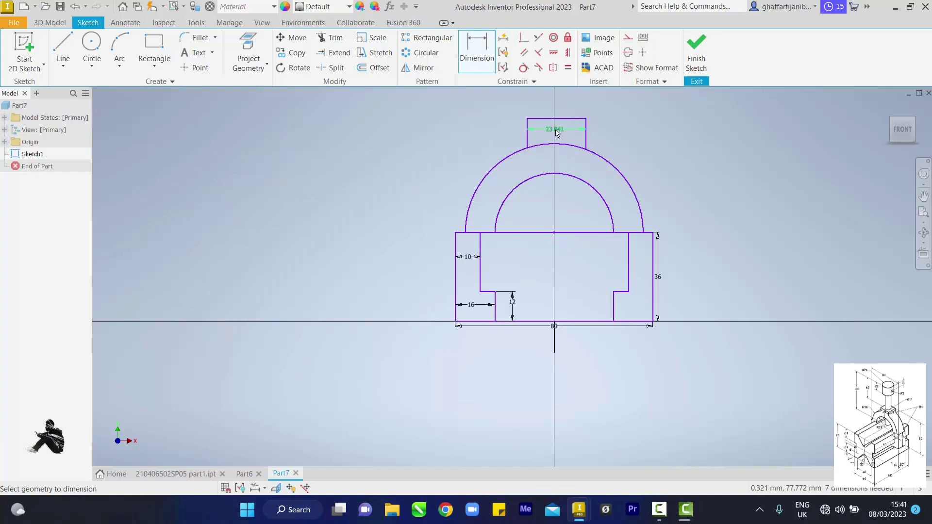
left_click(556, 132)
type("24")
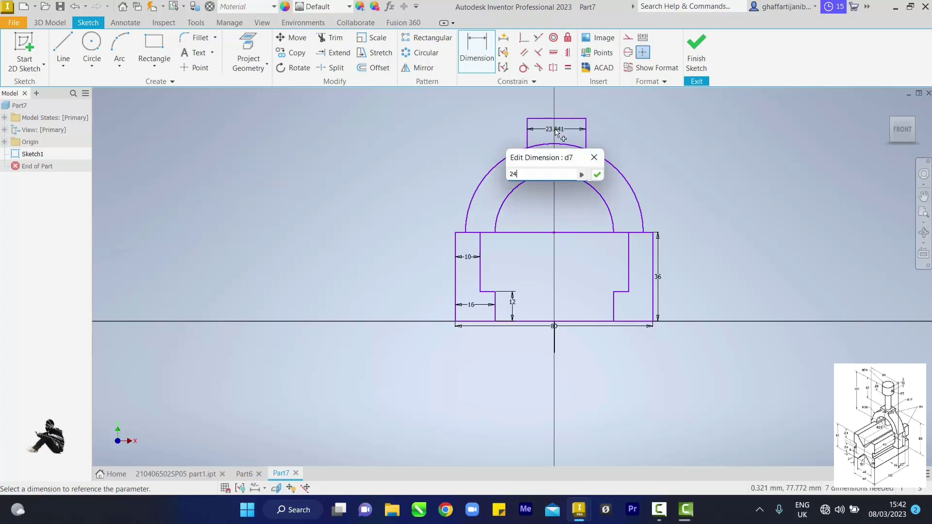
key("Return")
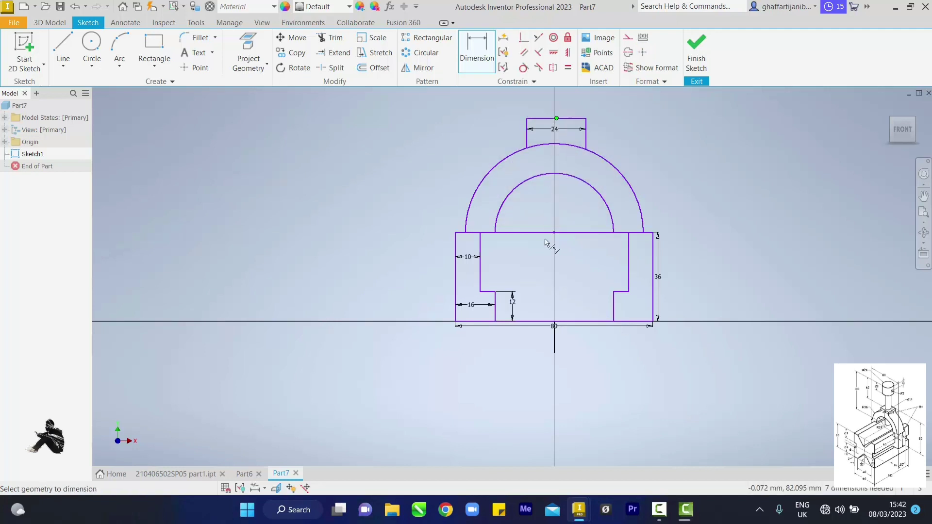
- Dimension the height from the rectangle's base midpoint to the midpoint of the boss's top line at 80 mm
left_click(554, 321)
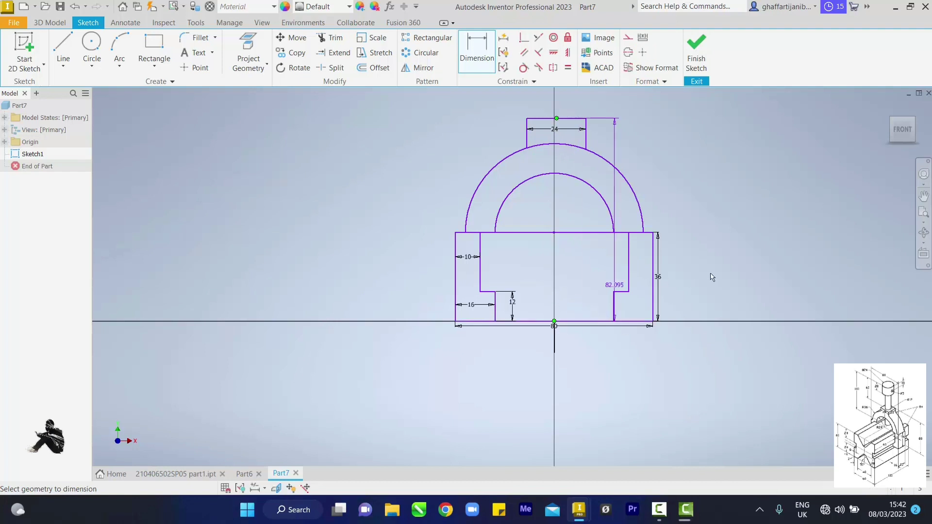
left_click(768, 271)
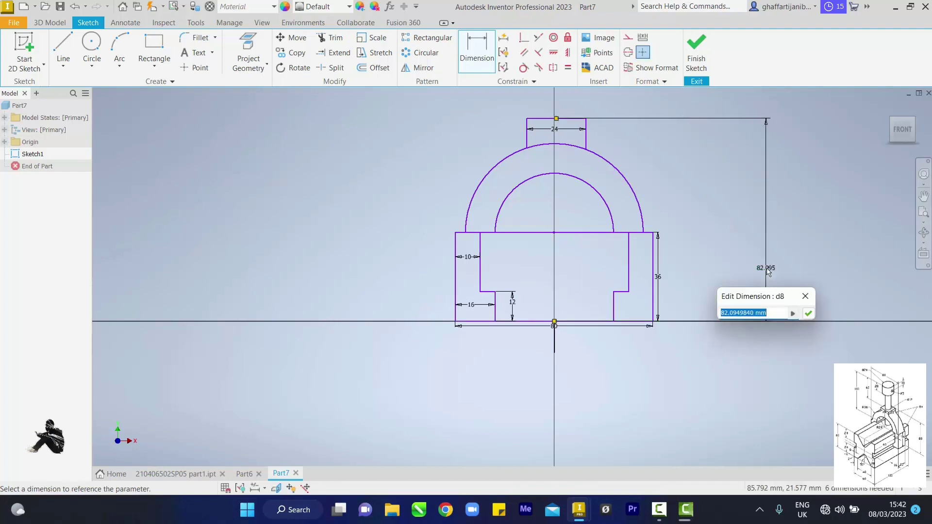
type("80")
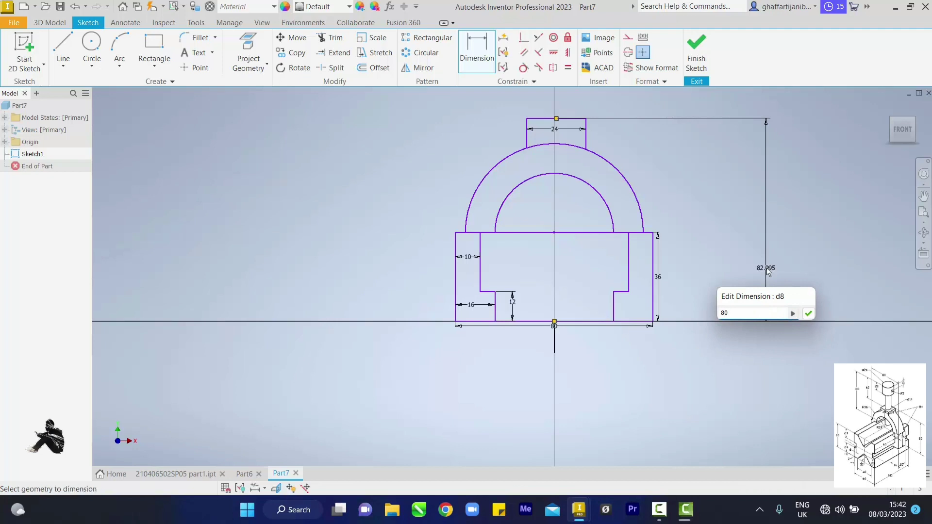
key("Return")
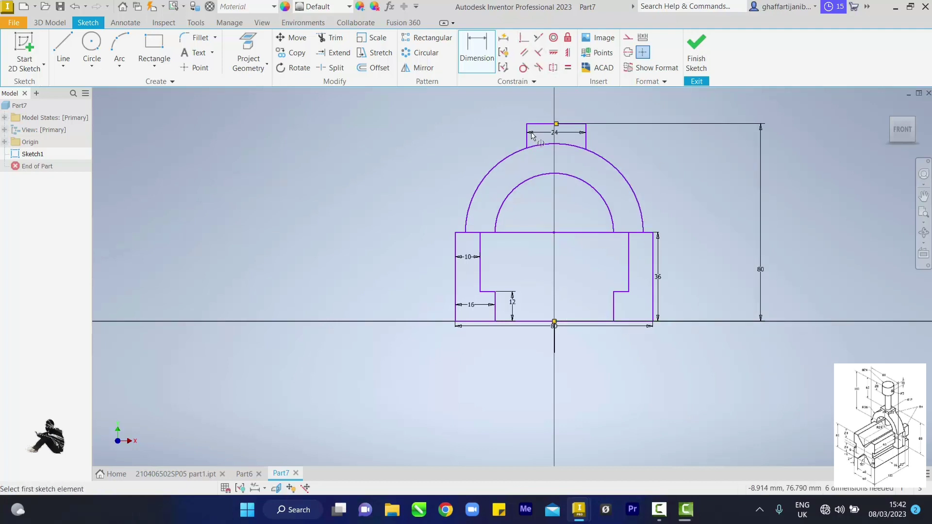
- Make the boss's two vertical sides symmetric about the short vertical line below the rectangle
left_click(586, 138)
left_click(586, 138)
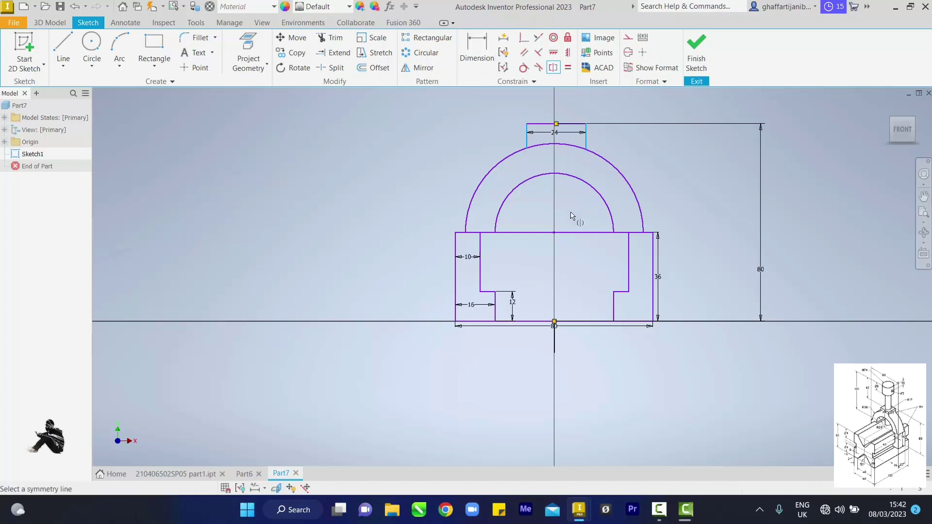
left_click(554, 338)
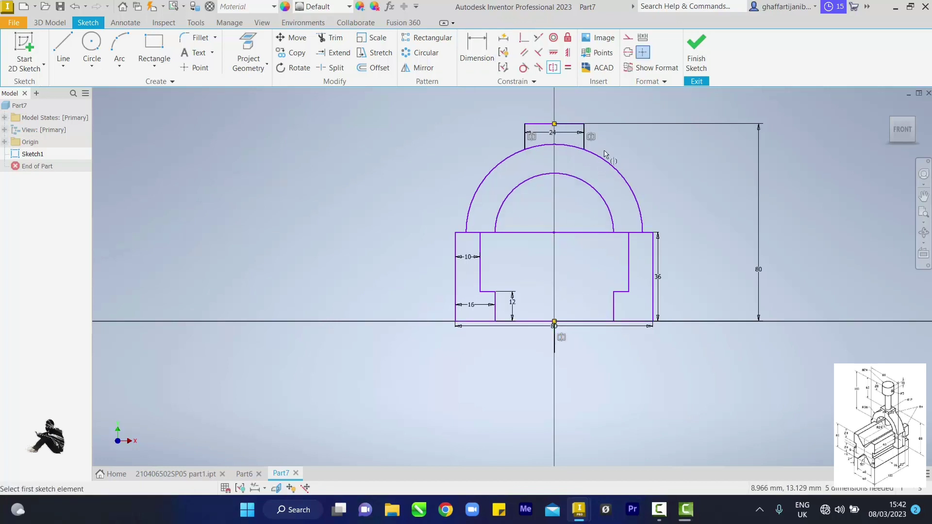
- Draw two vertical lines about 20 mm long from the boss's top line to the inner arc, one at the midpoint and one to its left
scroll(605, 153, "up", 5)
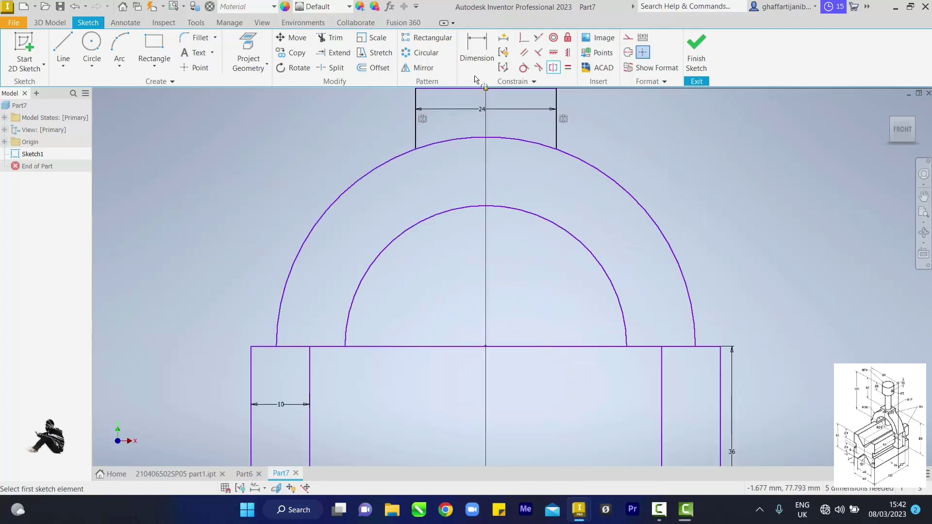
left_click(63, 49)
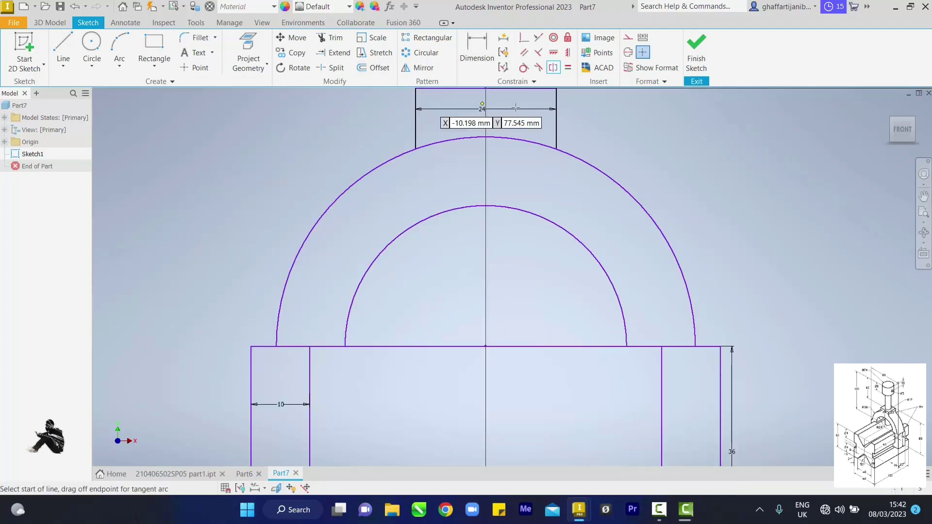
left_click(485, 89)
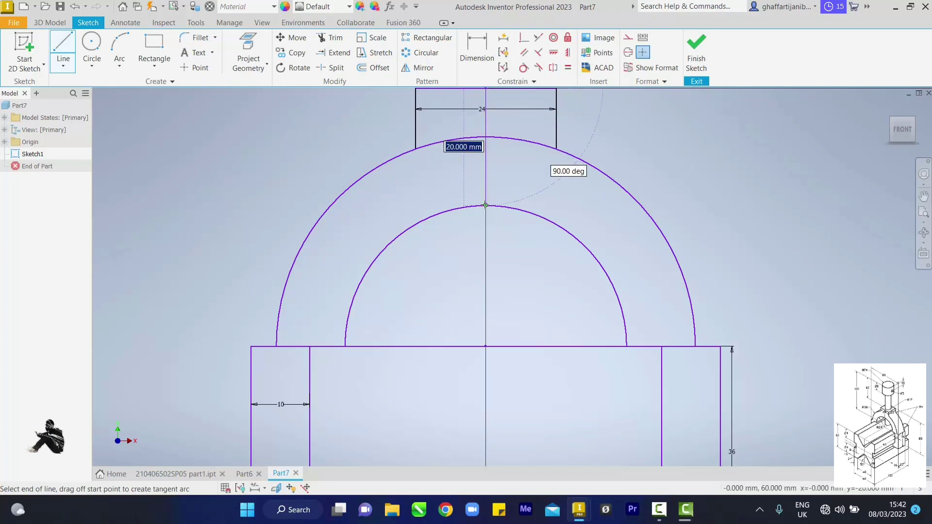
key("Return")
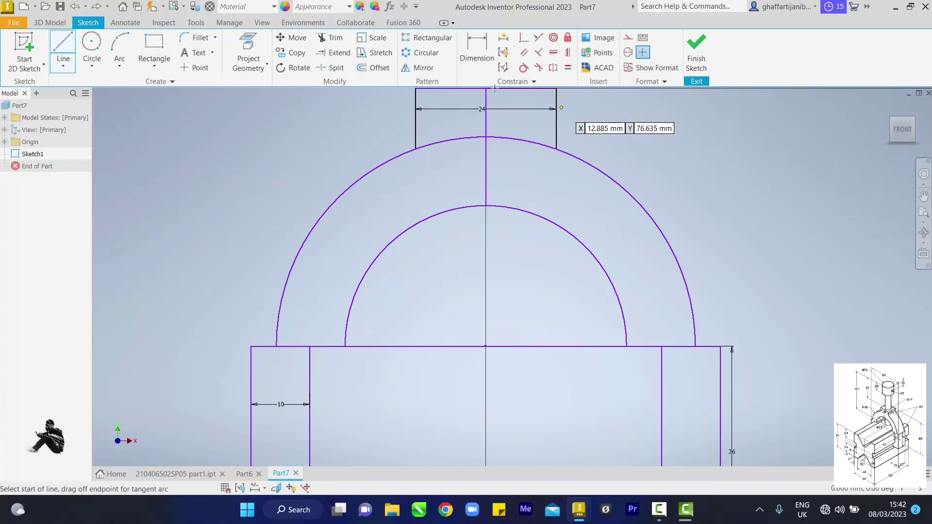
left_click(456, 89)
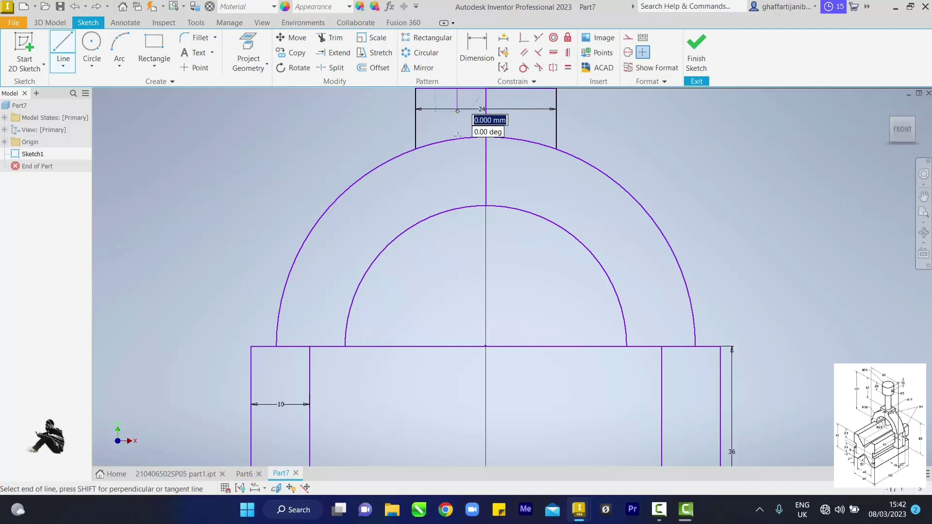
double_click(457, 209)
- Dimension the distance between the two vertical lines through the boss at 6 mm
left_click(477, 54)
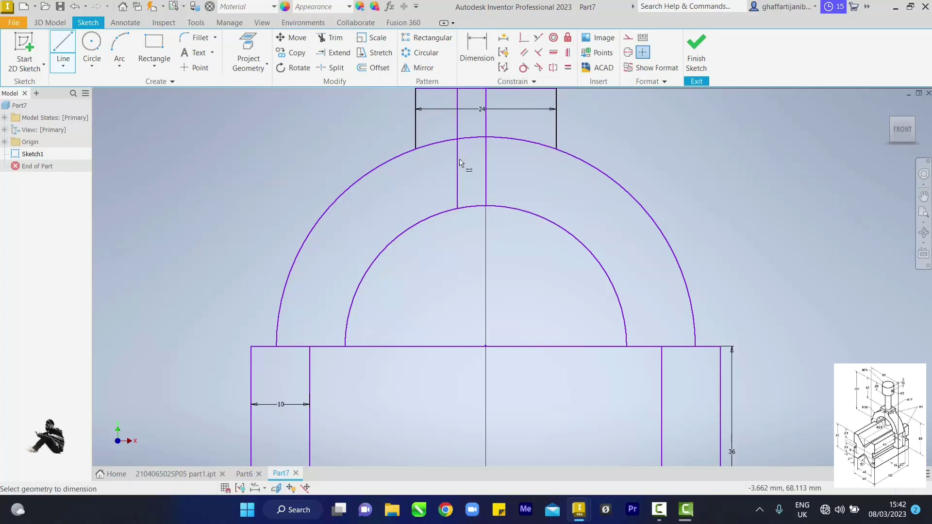
left_click(456, 161)
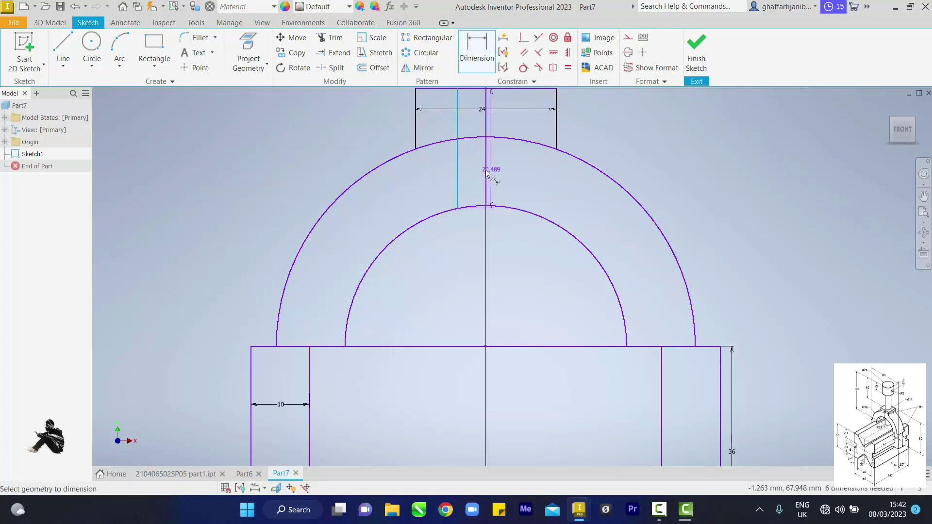
left_click(485, 169)
left_click(476, 172)
type("6")
key("Return")
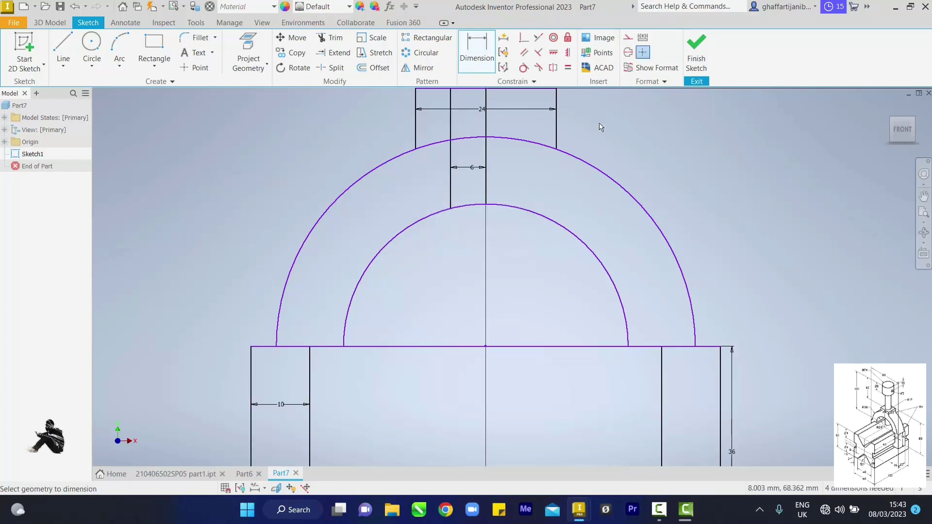
- Finish the sketch and extrude the arch, boss and leg regions 20 mm, symmetrically about the sketch plane
left_click(699, 53)
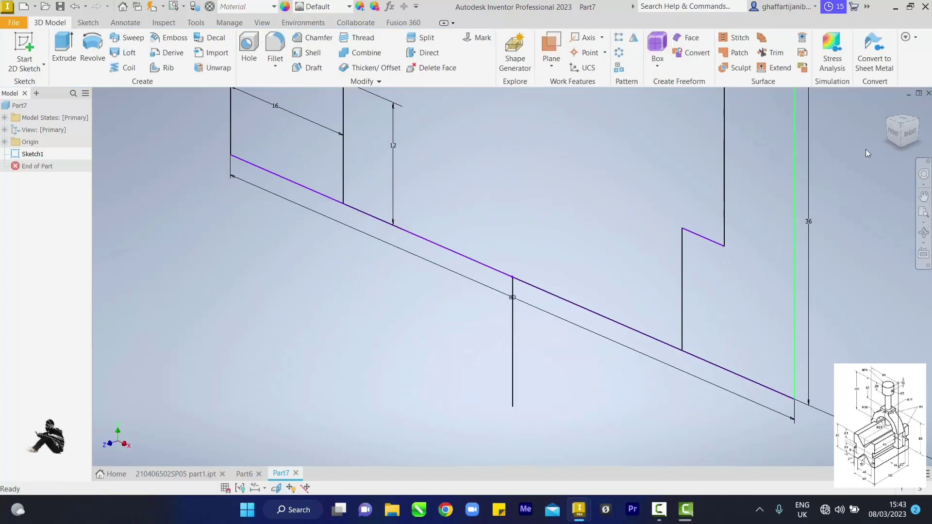
left_click(889, 106)
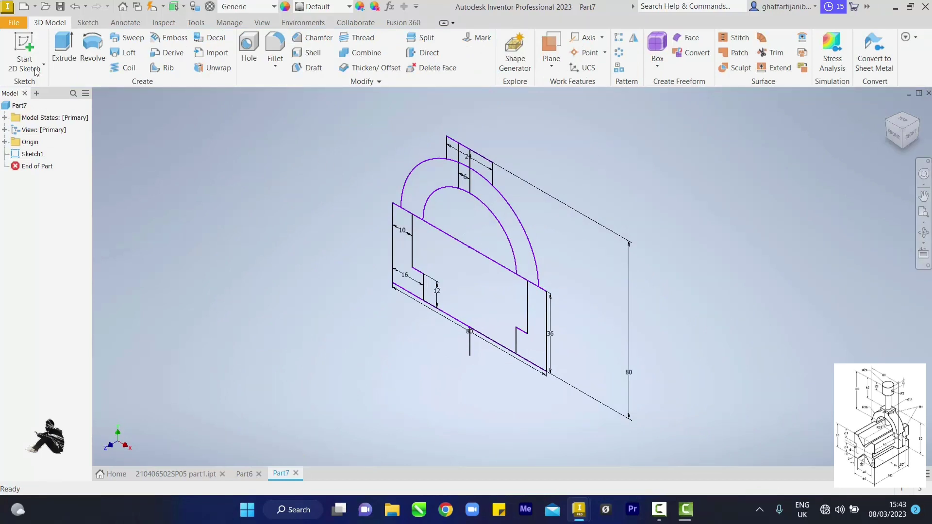
left_click(61, 48)
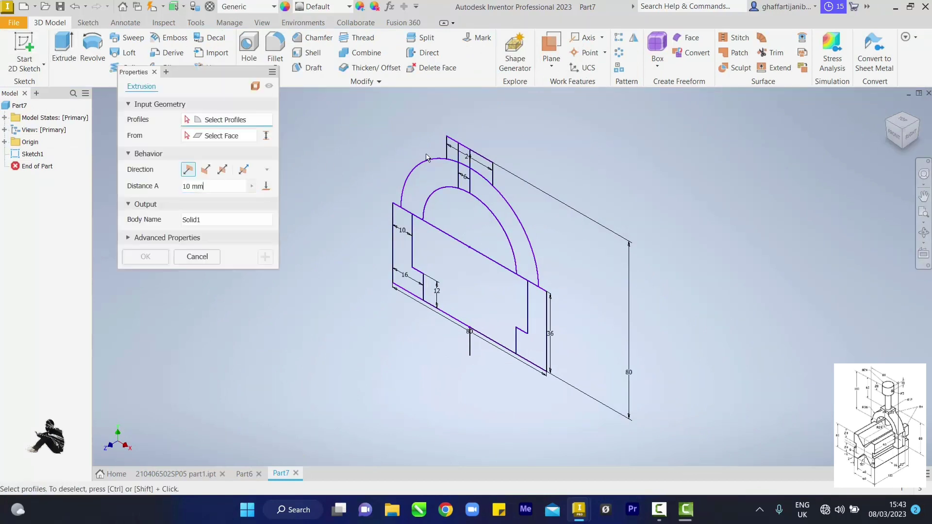
left_click(453, 173)
left_click(460, 174)
left_click(465, 182)
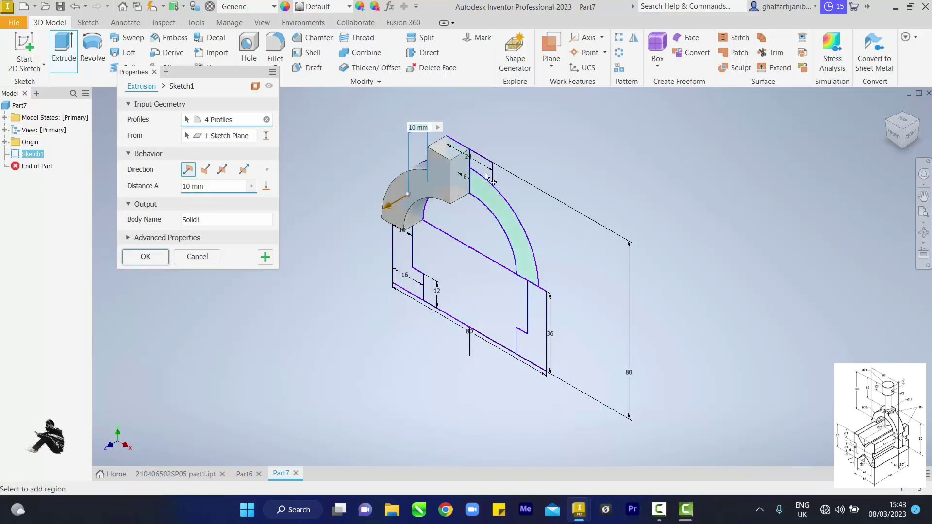
left_click(482, 204)
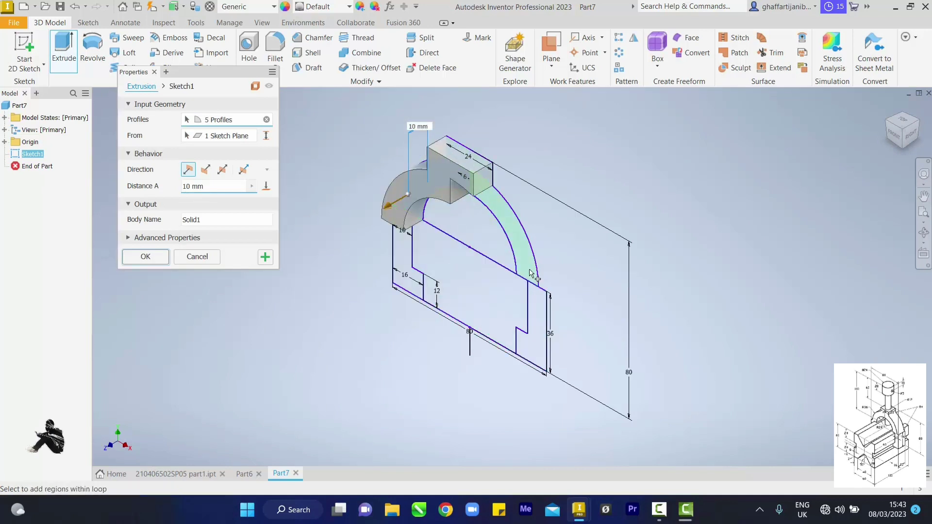
left_click(533, 288)
left_click(518, 313)
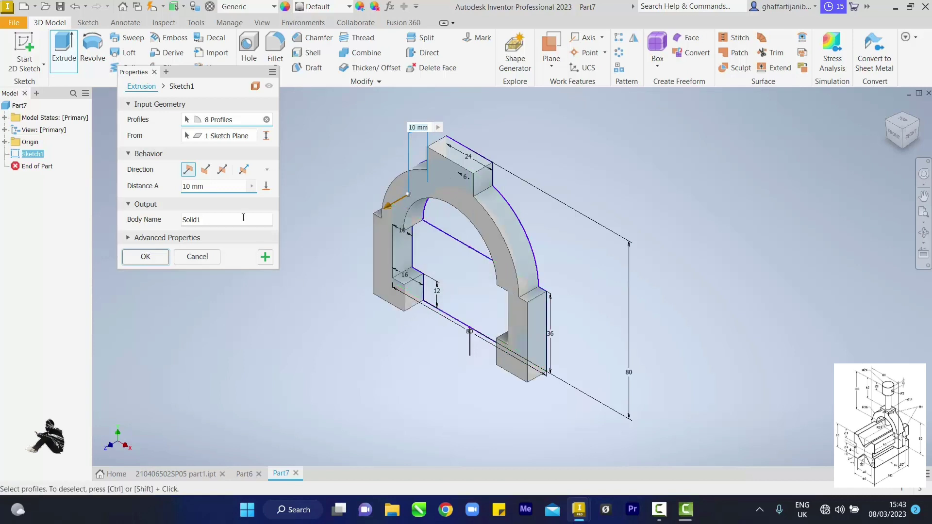
left_click(210, 187)
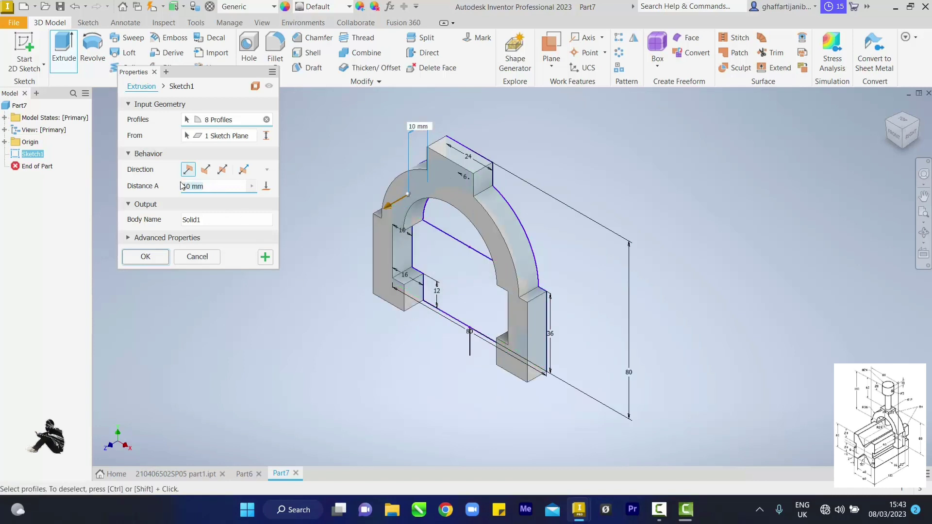
type("20")
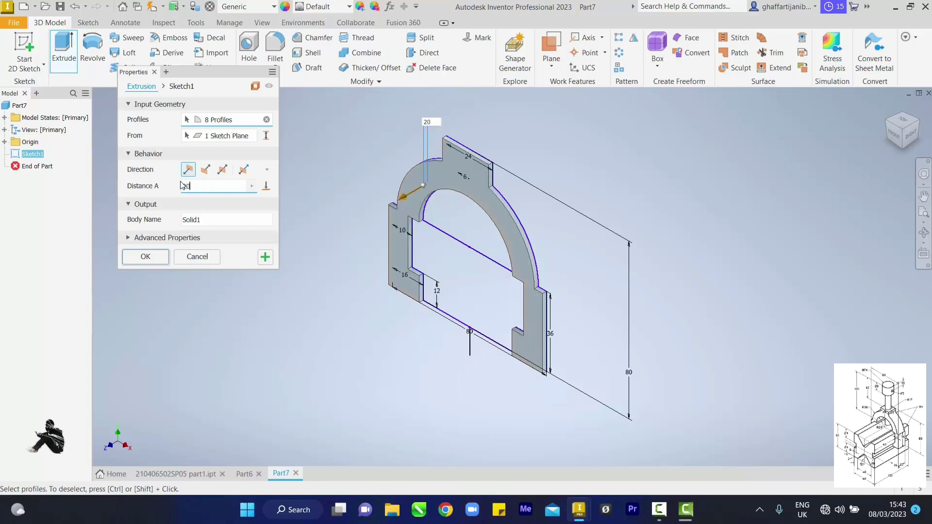
left_click(223, 170)
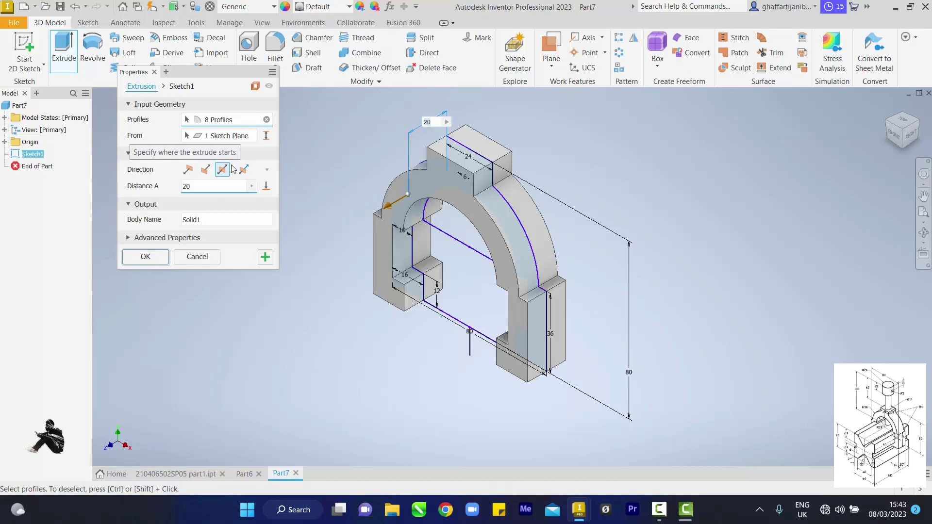
left_click(146, 257)
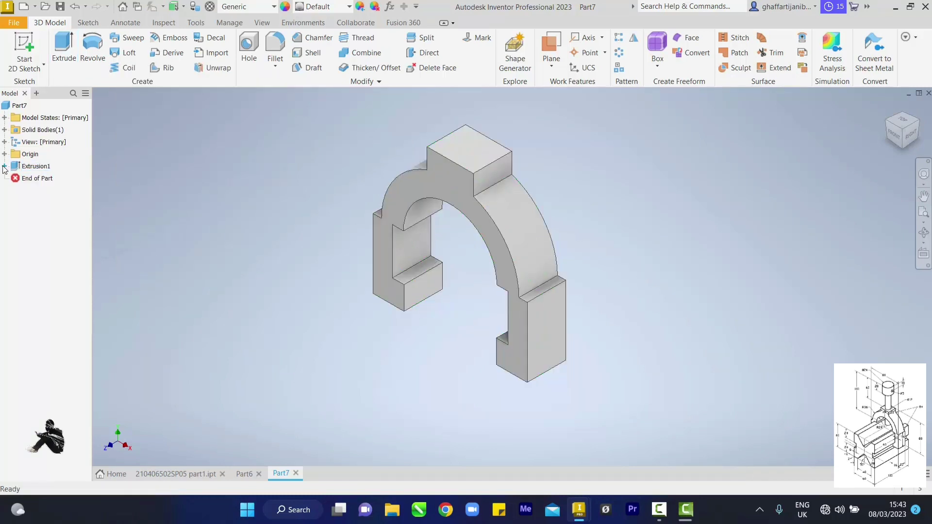
- Share the sketch used by the extrusion for reuse in further features
left_click(4, 166)
right_click(33, 178)
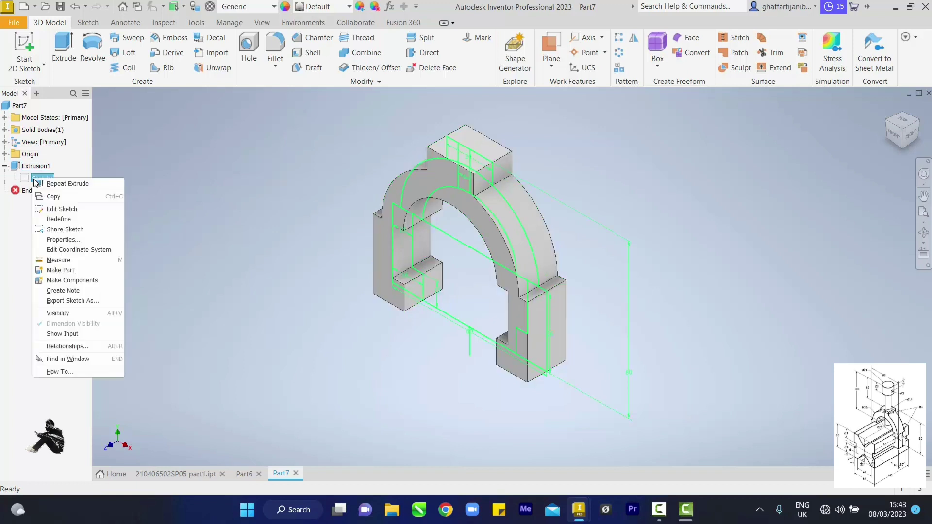
left_click(46, 229)
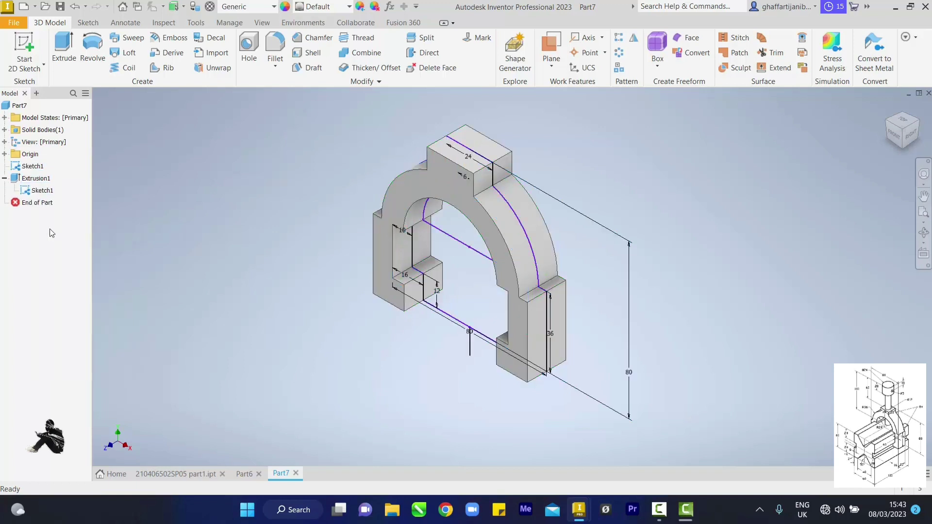
- Cut the screw hole through the boss by revolving the 6 mm wide strip symmetrically through 360° about the boss's vertical centre line
left_click(93, 48)
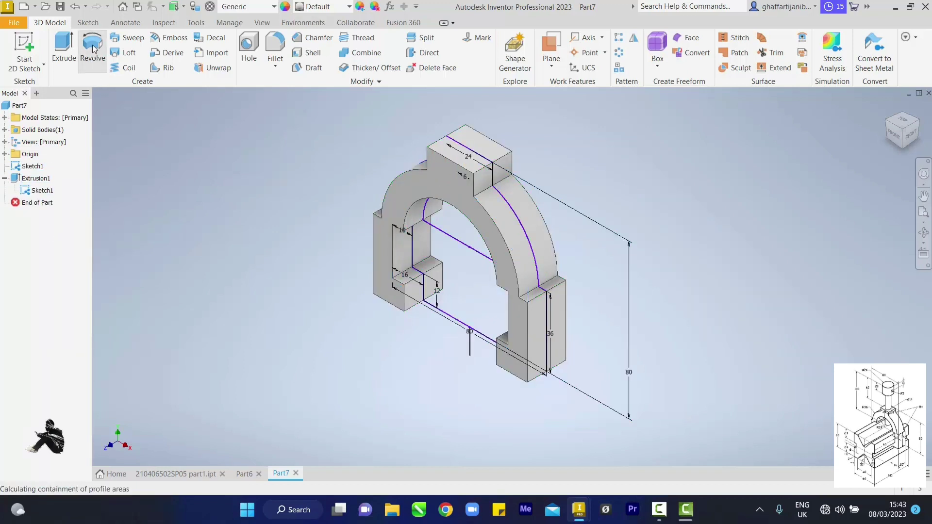
left_click(895, 136)
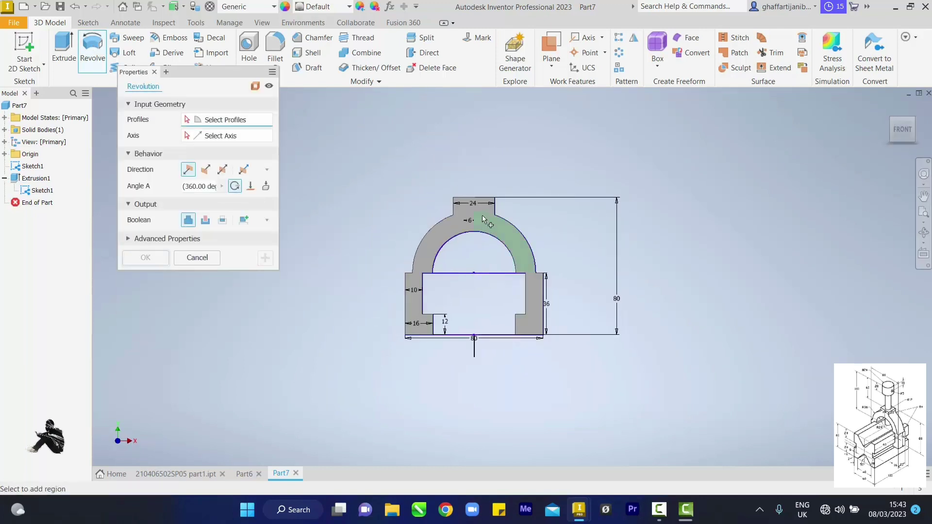
left_click(924, 212)
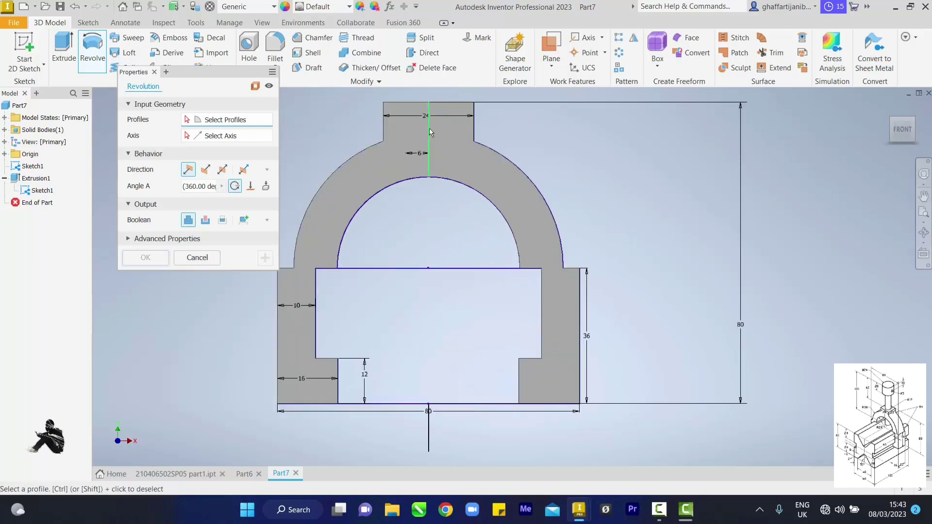
left_click(422, 124)
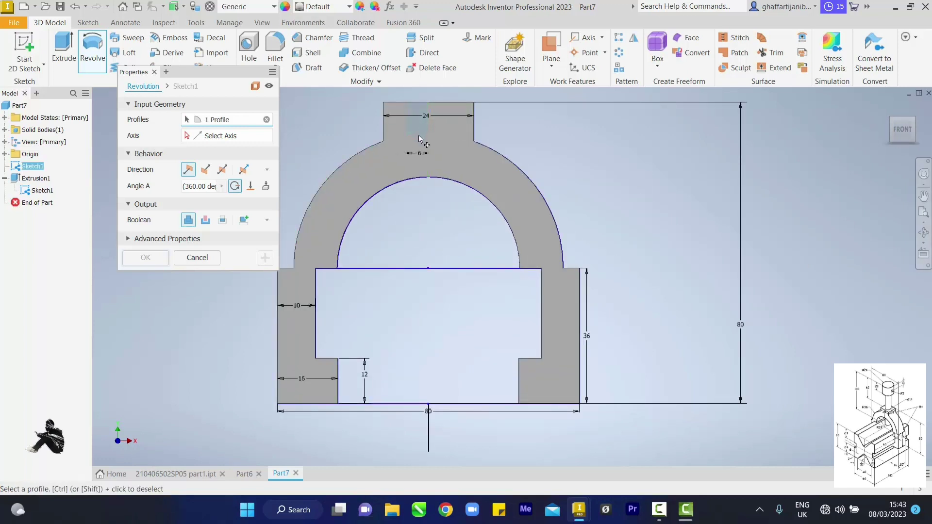
left_click(219, 137)
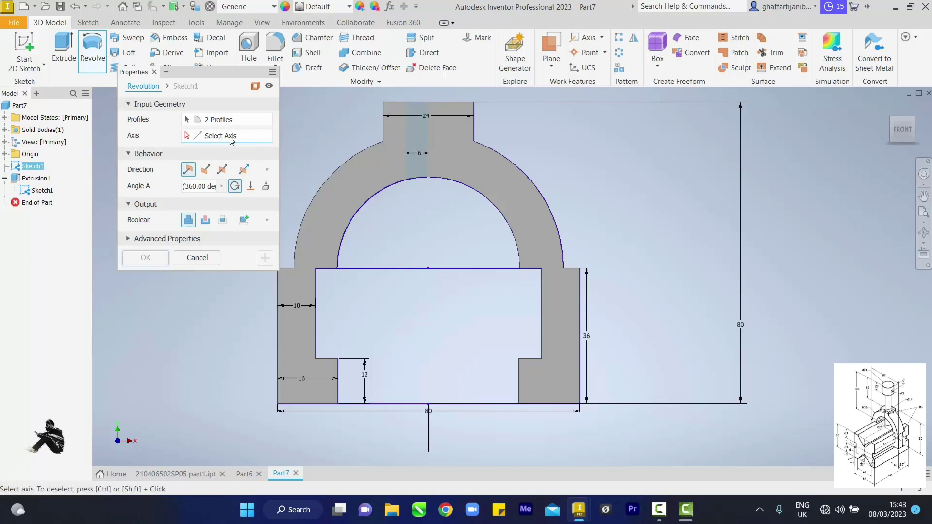
left_click(427, 141)
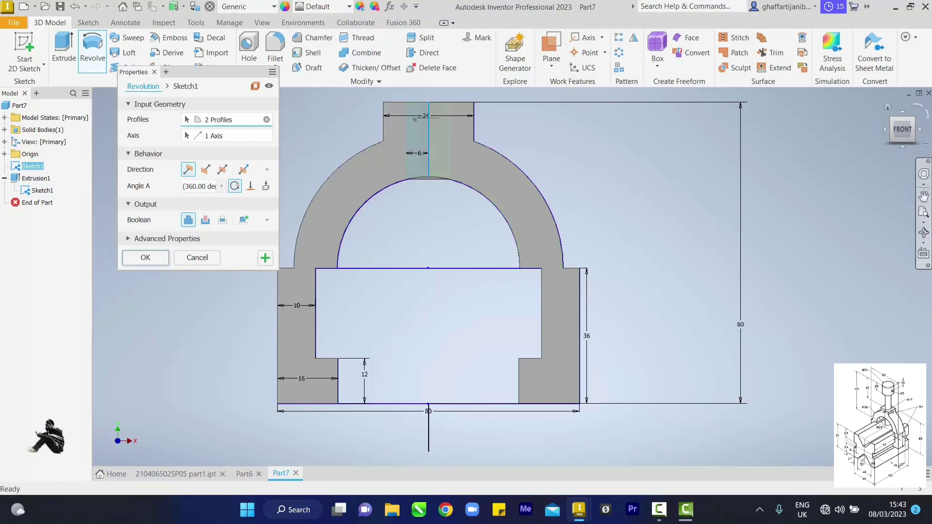
left_click(901, 115)
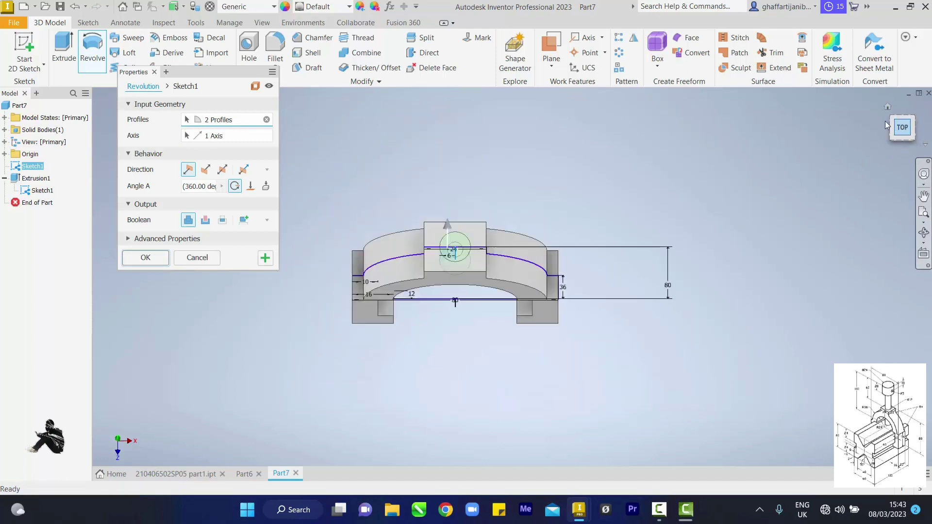
left_click(204, 220)
left_click(222, 170)
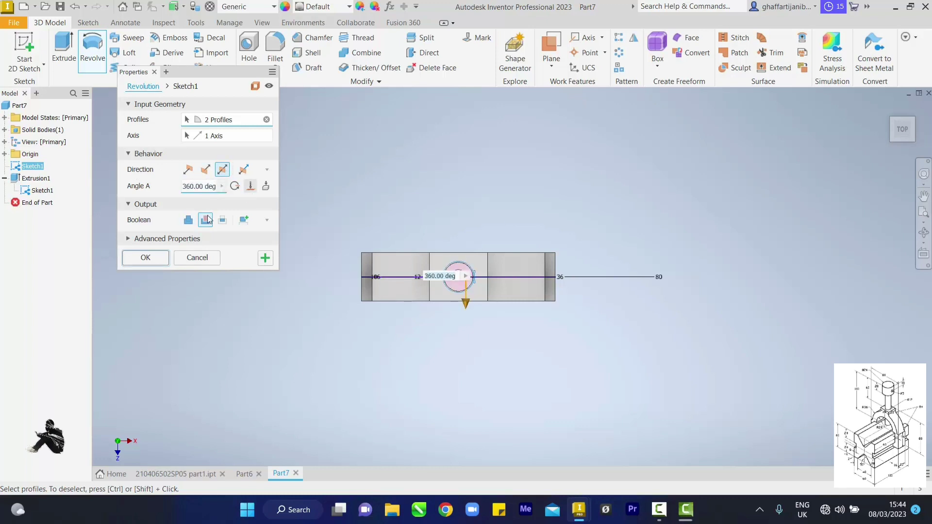
left_click(146, 257)
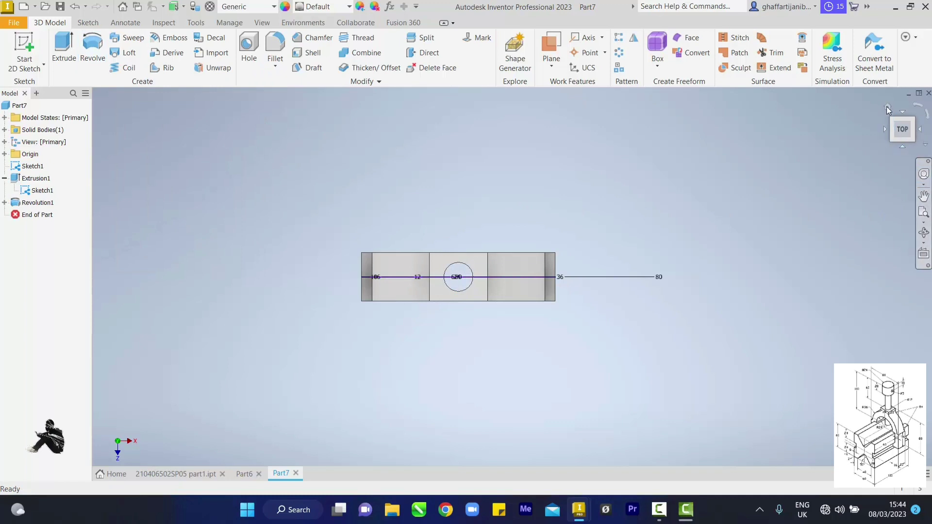
left_click(887, 107)
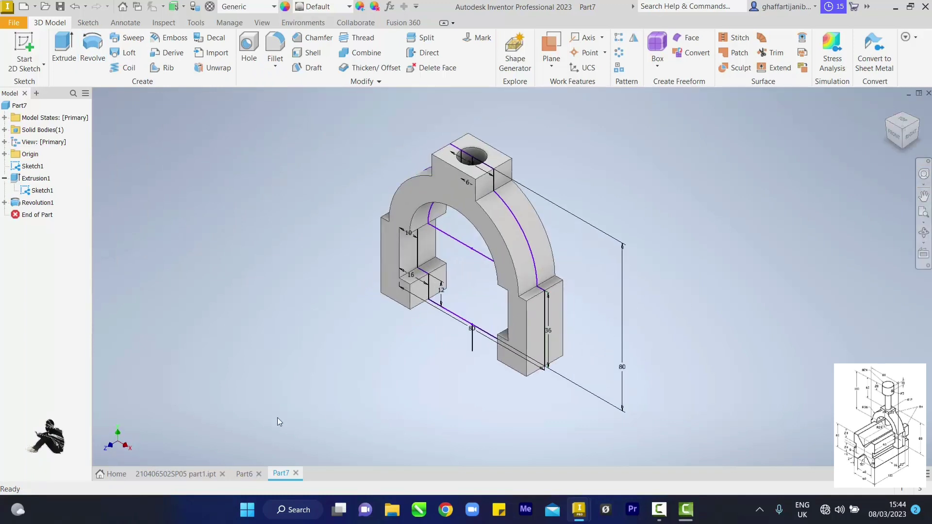
- In Part7, fillet the four outer edges where the arch meets the boss and the leg shoulders with a 4 mm radius
left_click(179, 474)
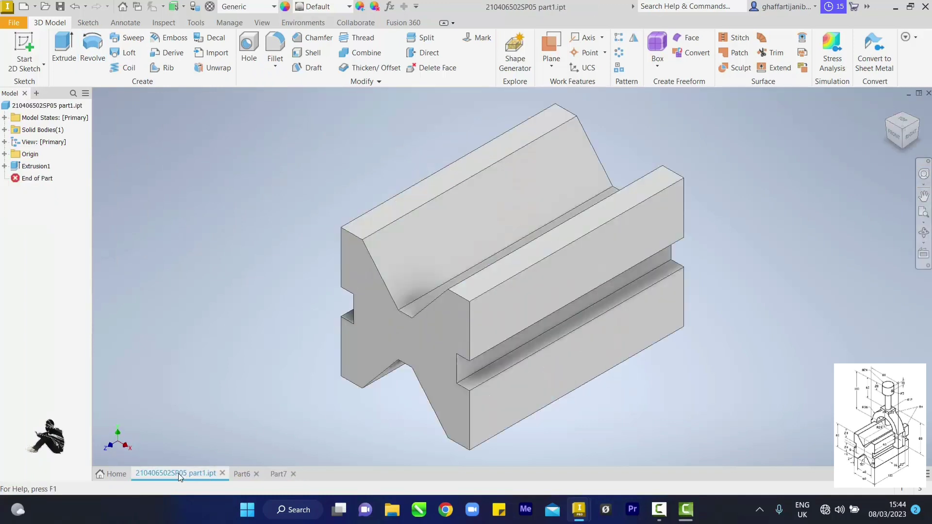
left_click(278, 474)
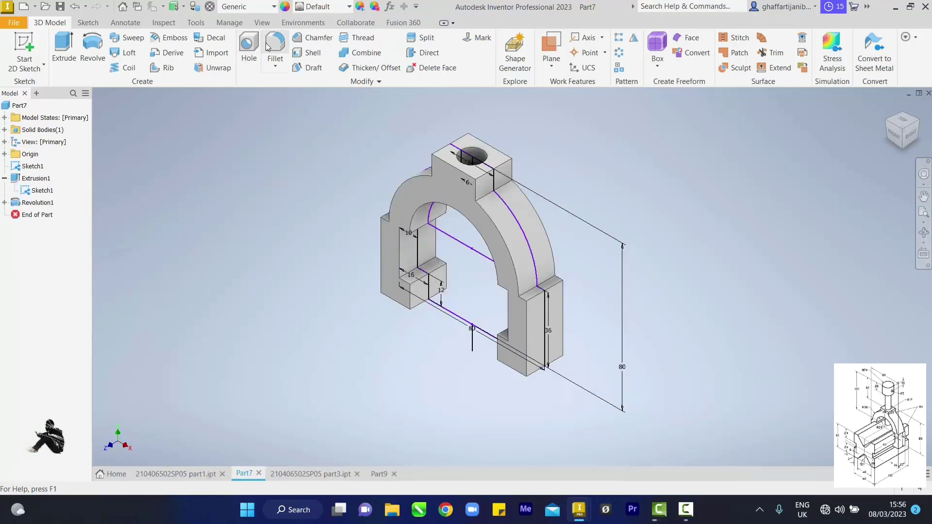
left_click(264, 47)
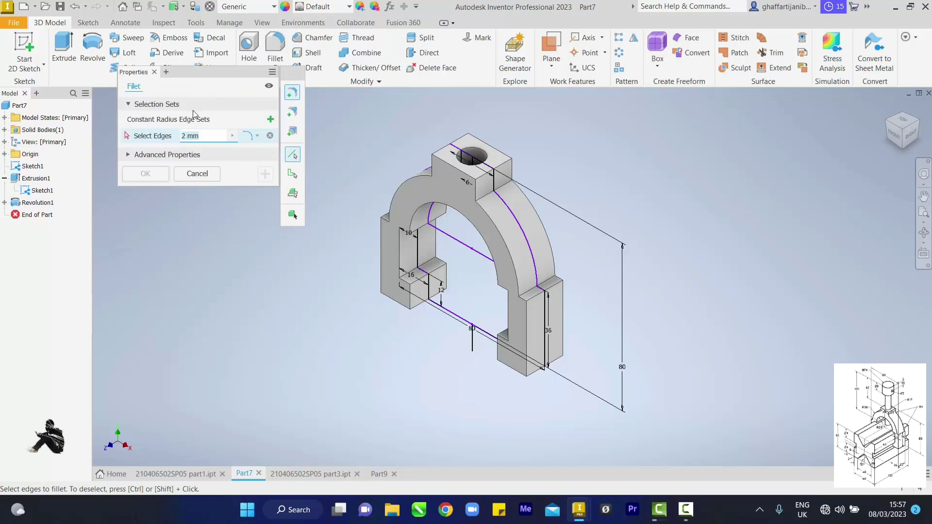
left_click(204, 137)
type("4")
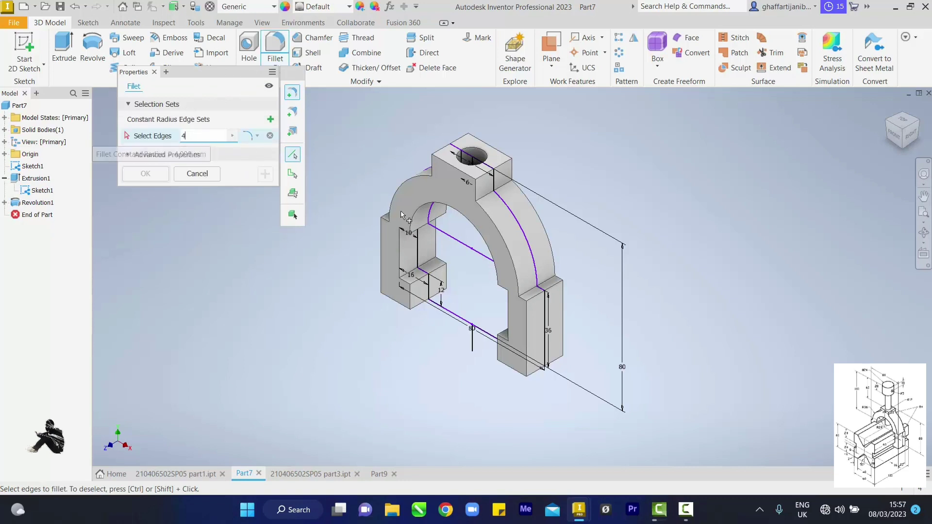
left_click(486, 200)
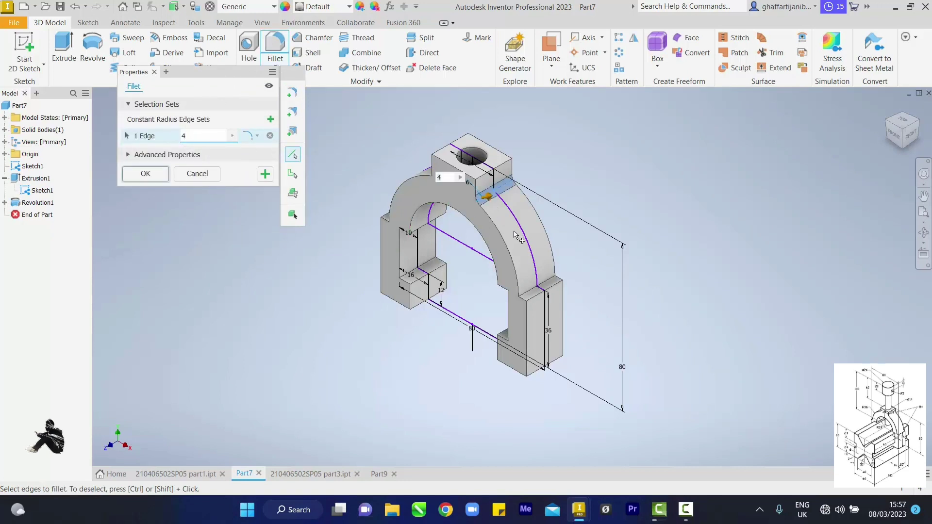
left_click(544, 290)
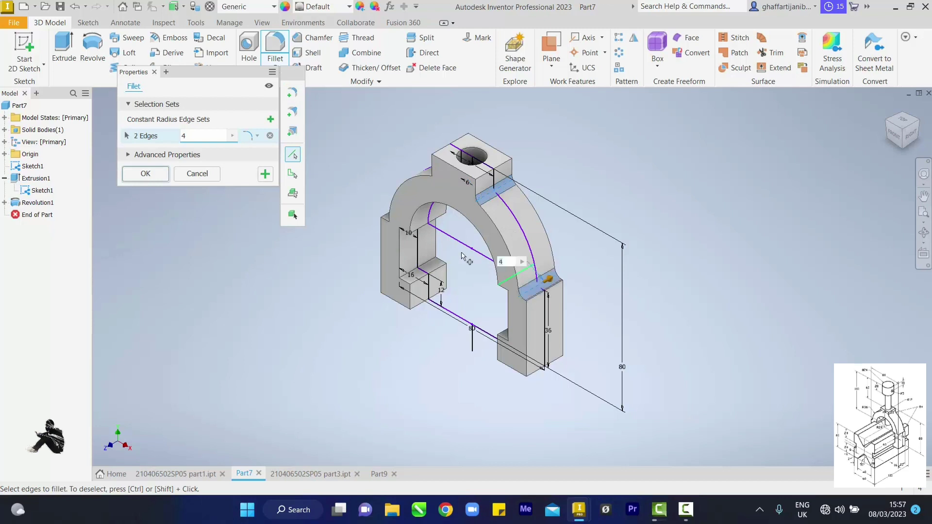
left_click(394, 218)
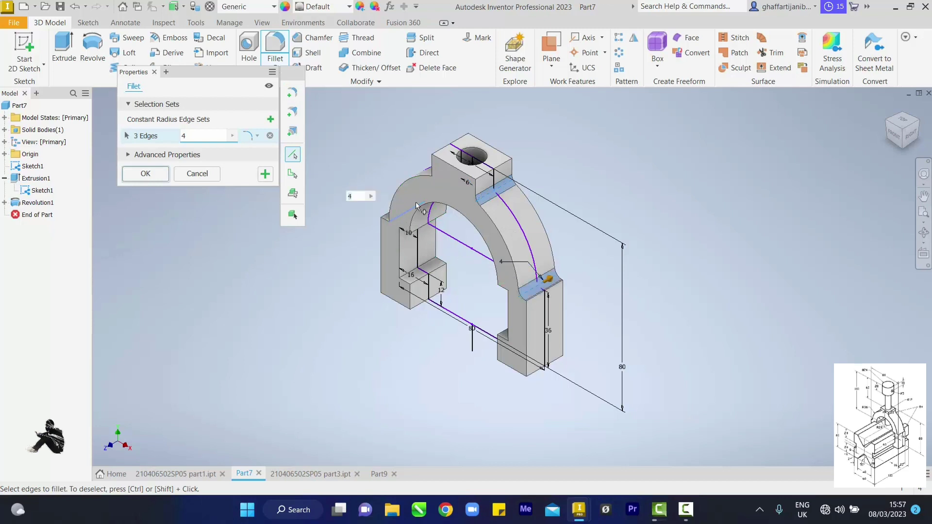
left_click(436, 178)
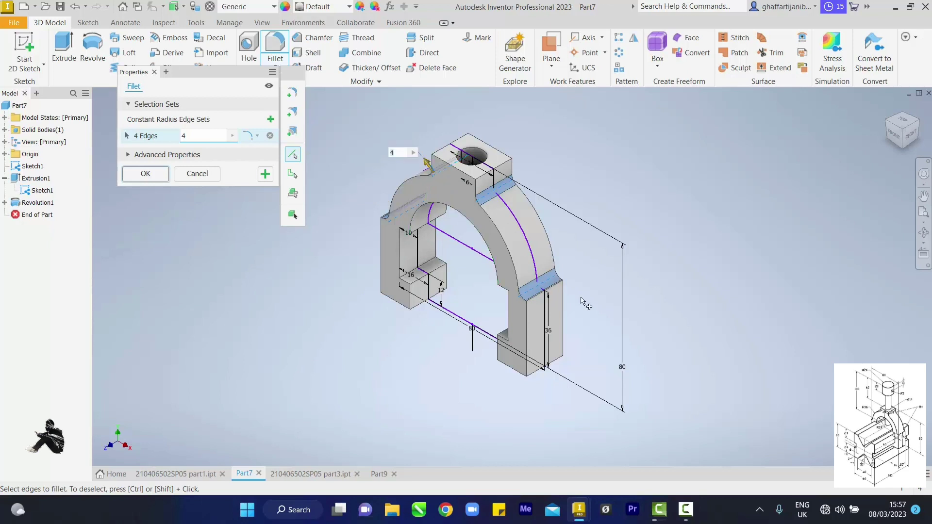
left_click(157, 179)
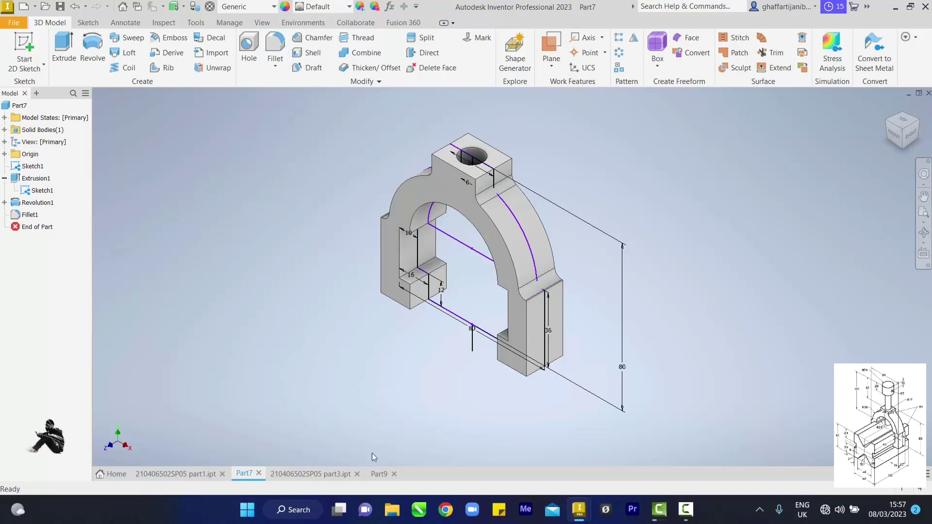
- Switch to the empty Part9 document and start a sketch on the front (XY) plane
left_click(379, 474)
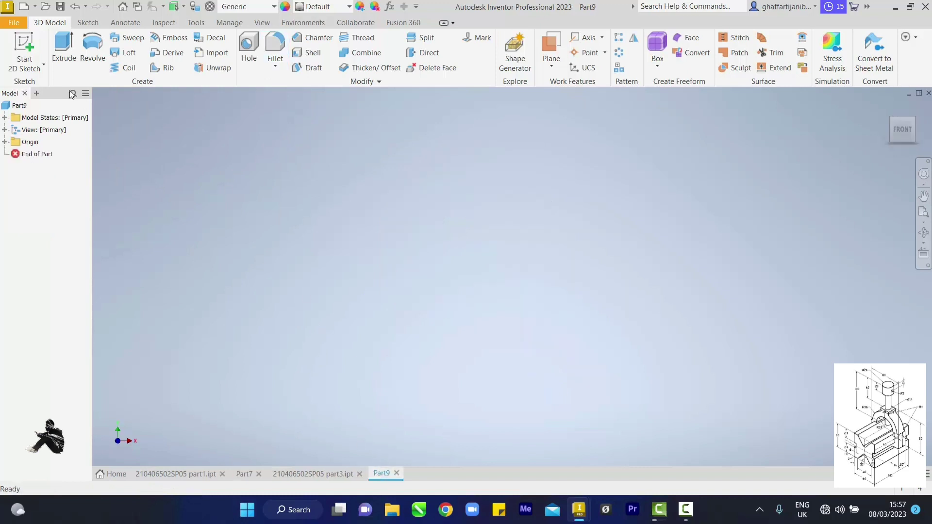
left_click(25, 51)
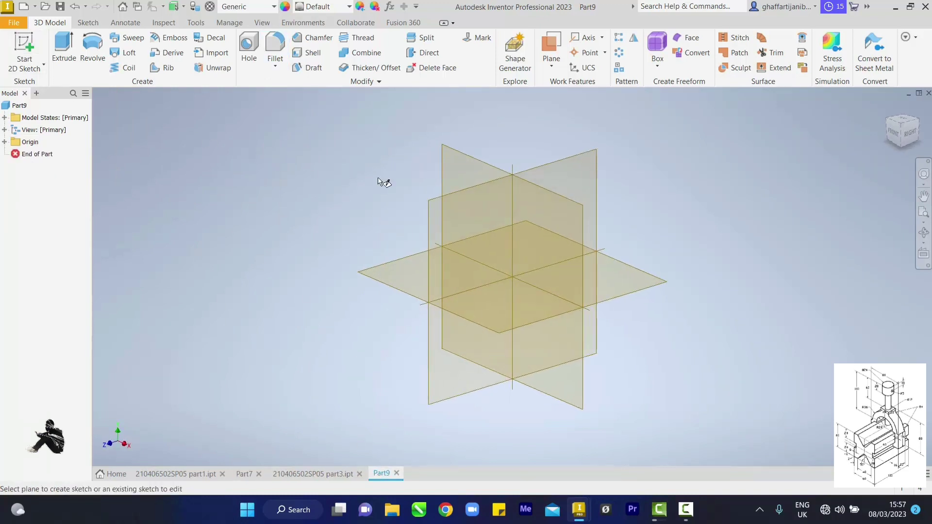
left_click(478, 181)
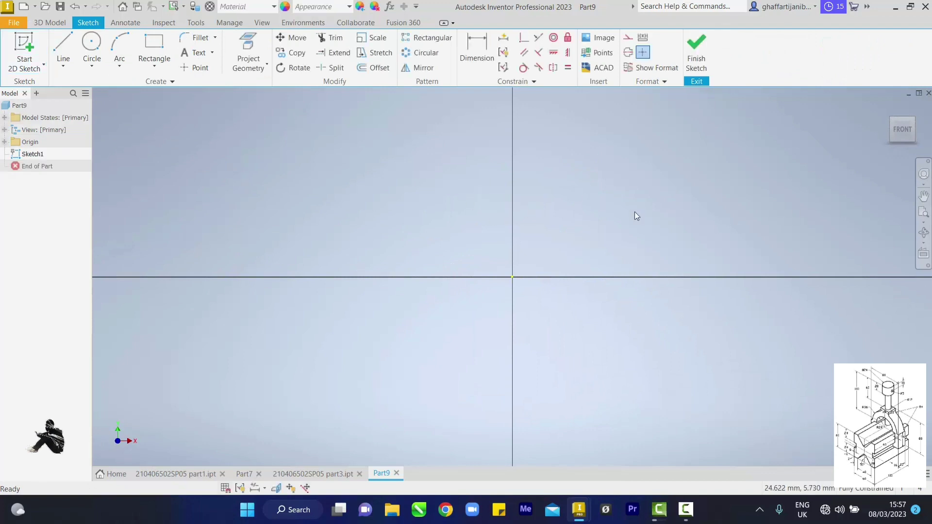
- Draw a 100 mm vertical line up from the origin as the screw's centre line
left_click(68, 44)
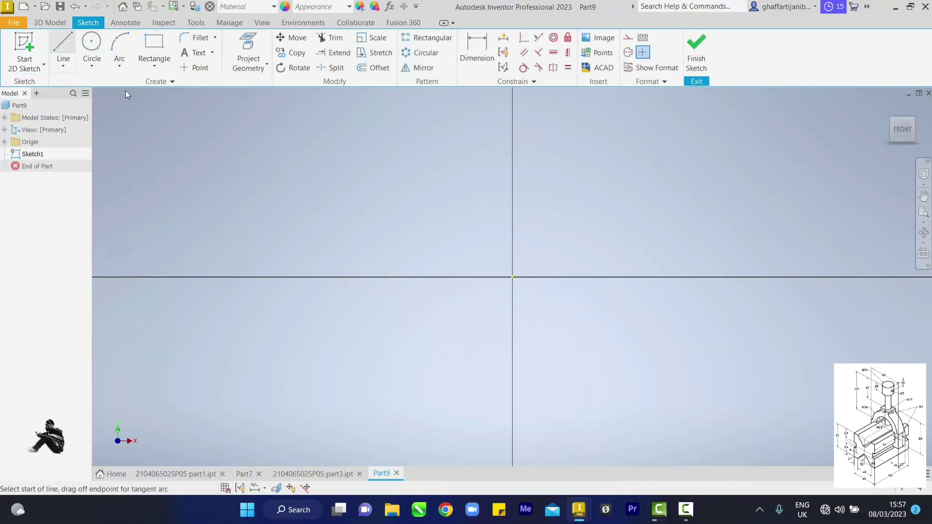
left_click(512, 277)
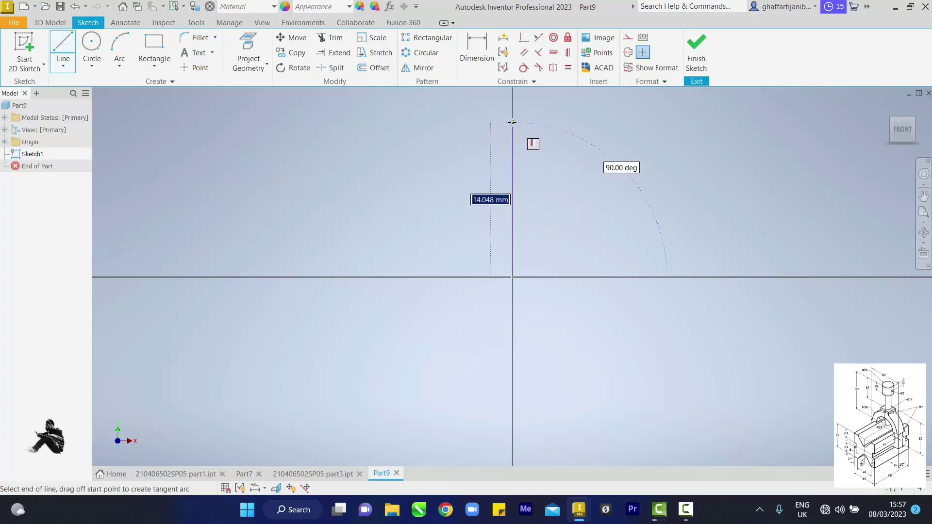
type("10")
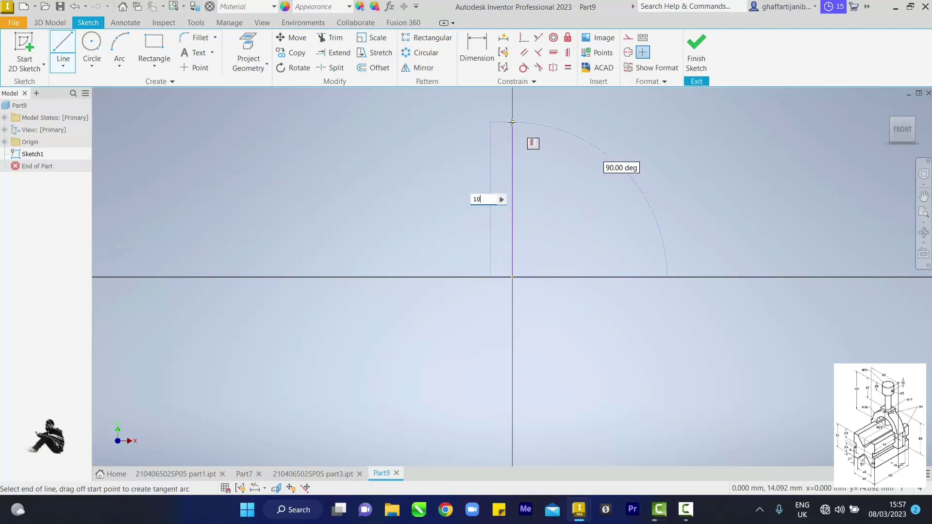
key("Return")
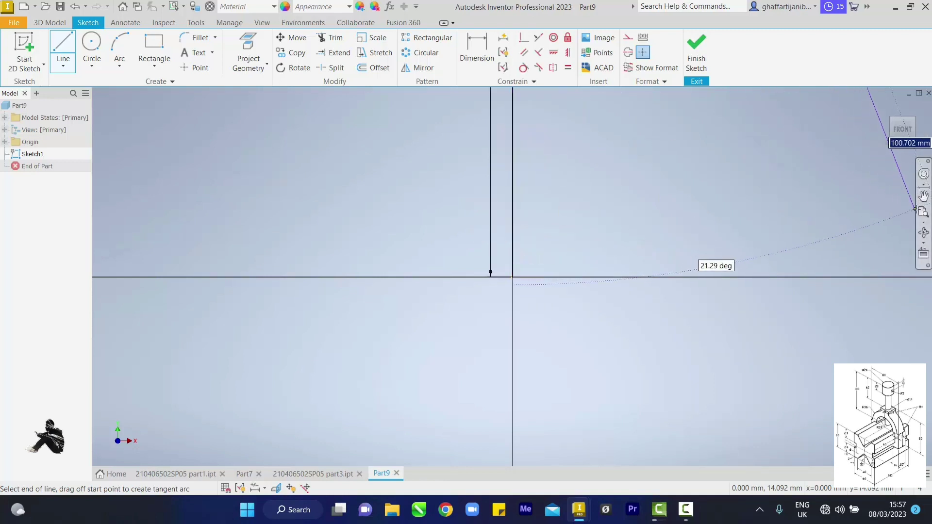
key("Escape")
scroll(857, 219, "down", 3)
- Outline the screw head from the centre line's upper end: 12 mm outward, 20 mm down and 6 mm back inward
left_click(498, 98)
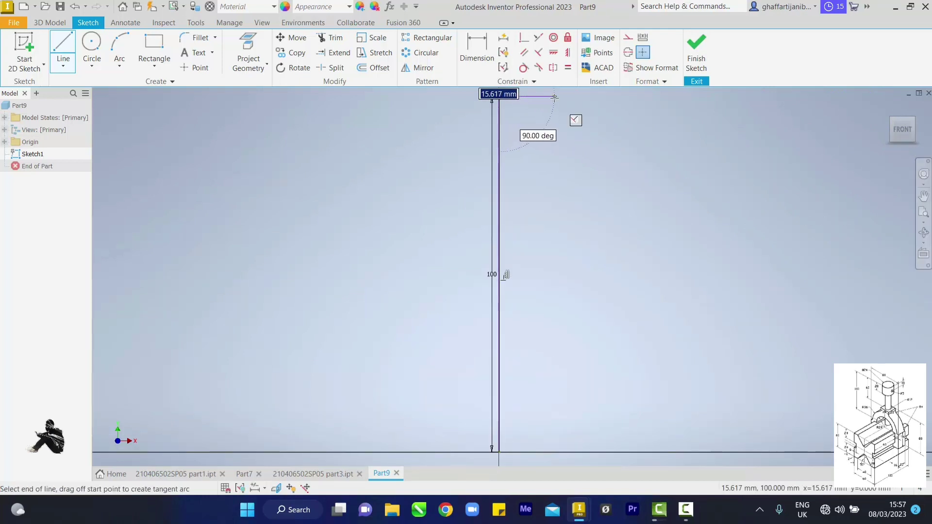
type("12")
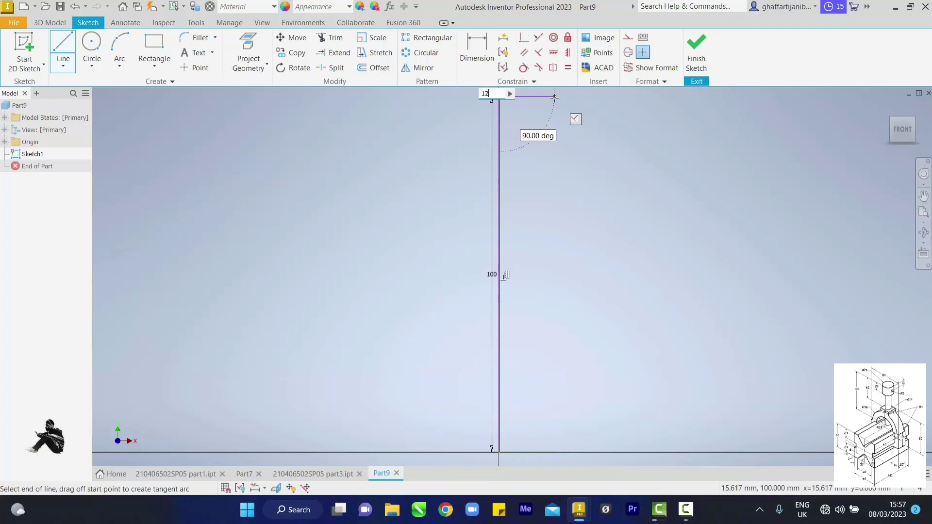
key("Return")
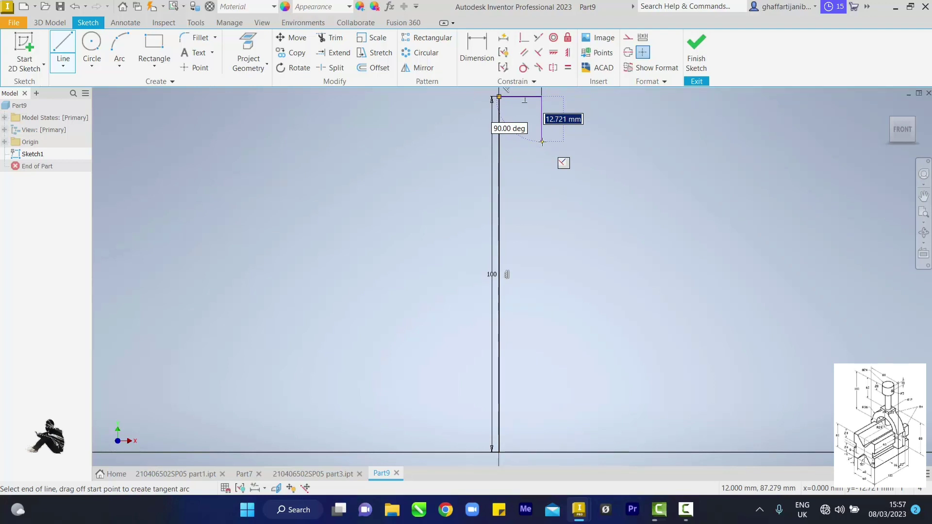
type("2")
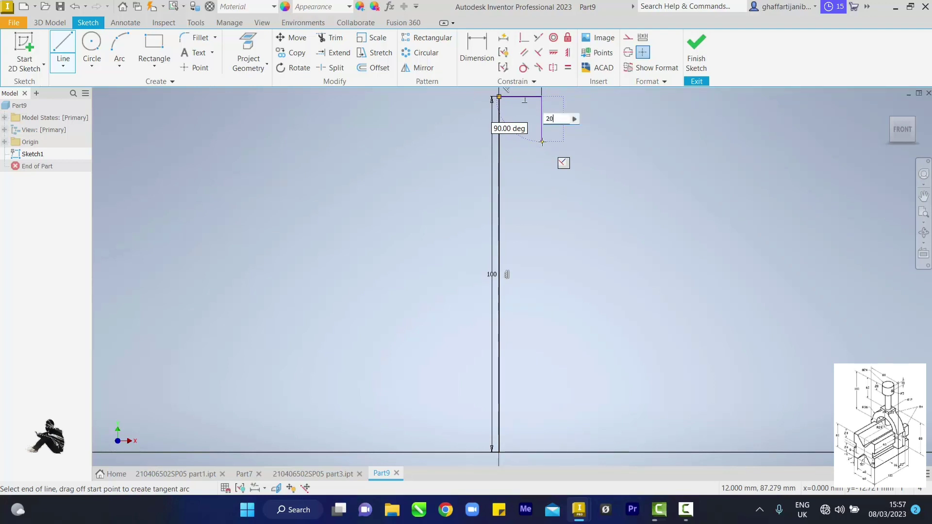
type("0")
key("Return")
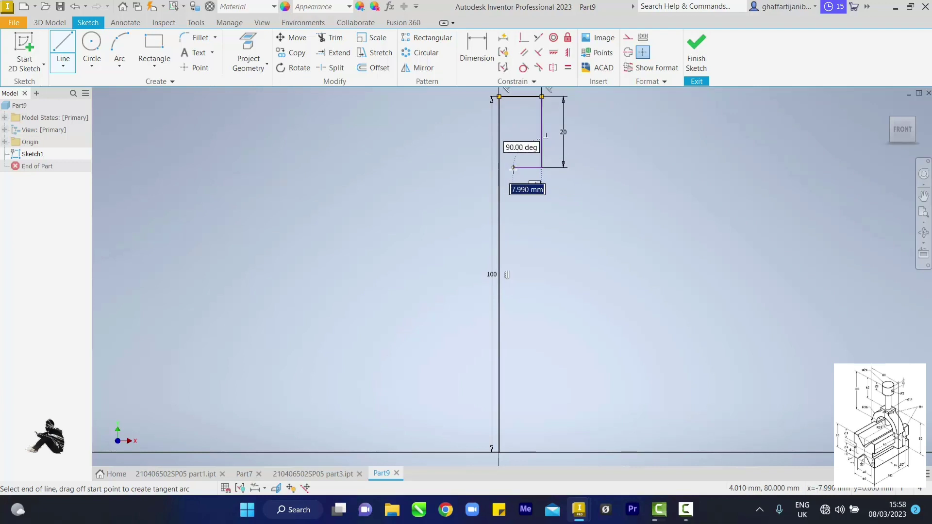
type("6")
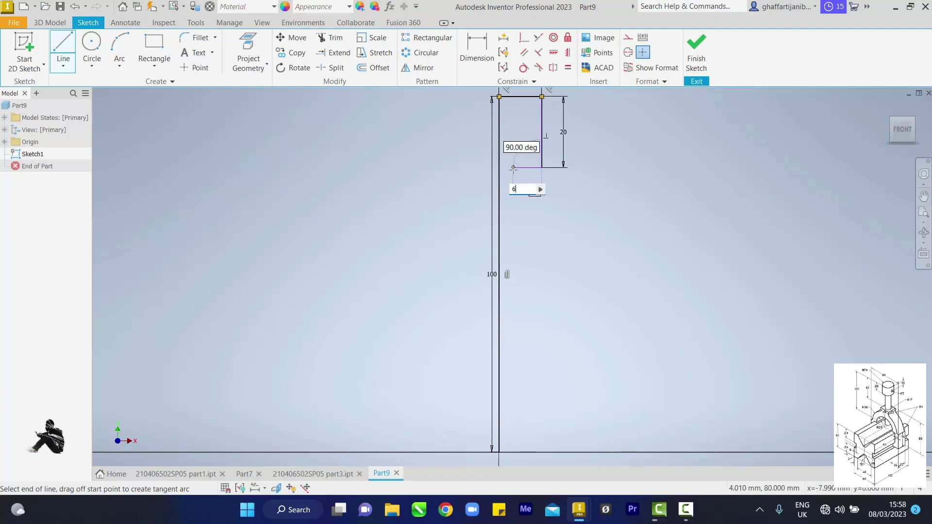
key("Return")
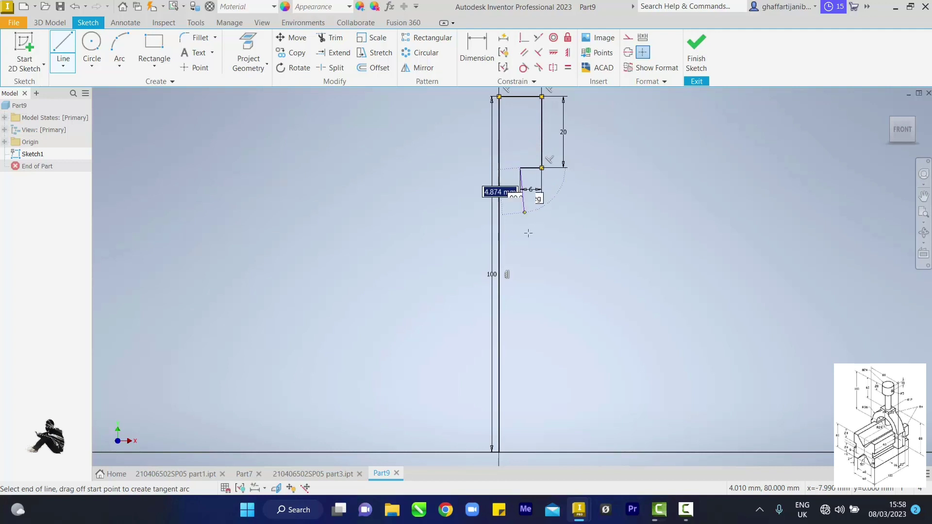
- Close the half profile with a vertical shank line down to the horizontal axis and a line back to the origin
left_click(520, 451)
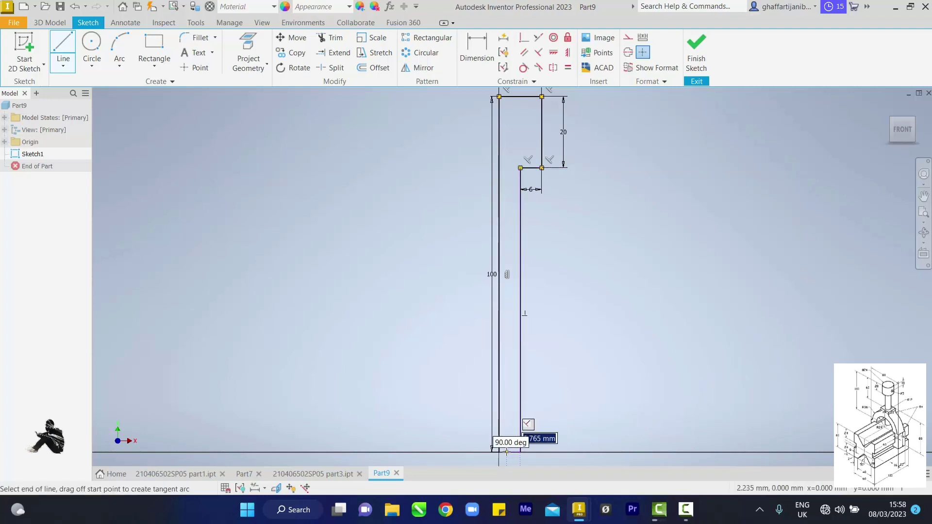
left_click(499, 452)
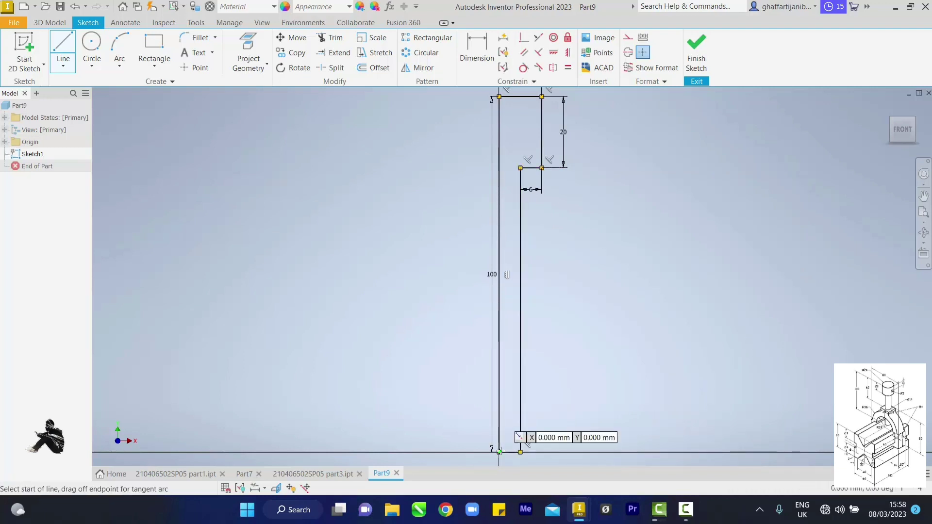
right_click(630, 288)
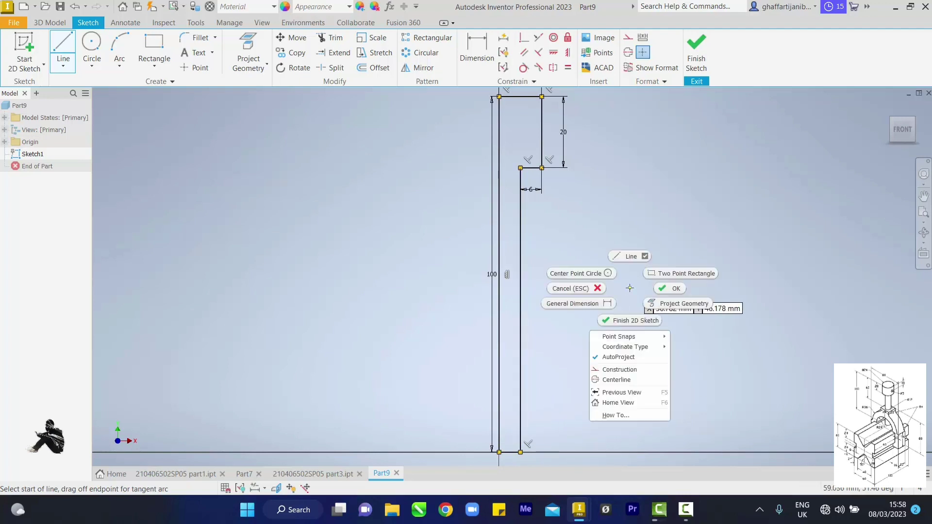
left_click(659, 283)
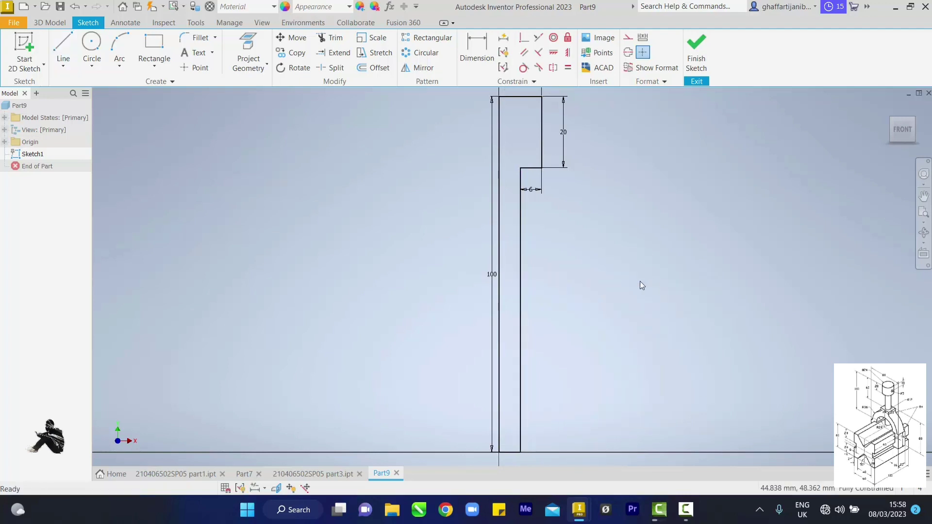
- Revolve the closed half profile through 360° about its 100 mm vertical line to form the solid screw
left_click(888, 108)
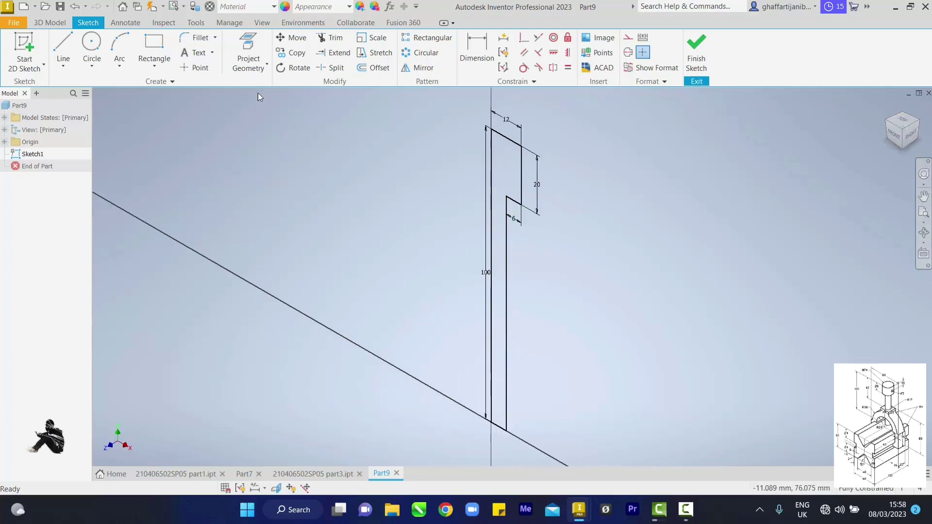
left_click(46, 25)
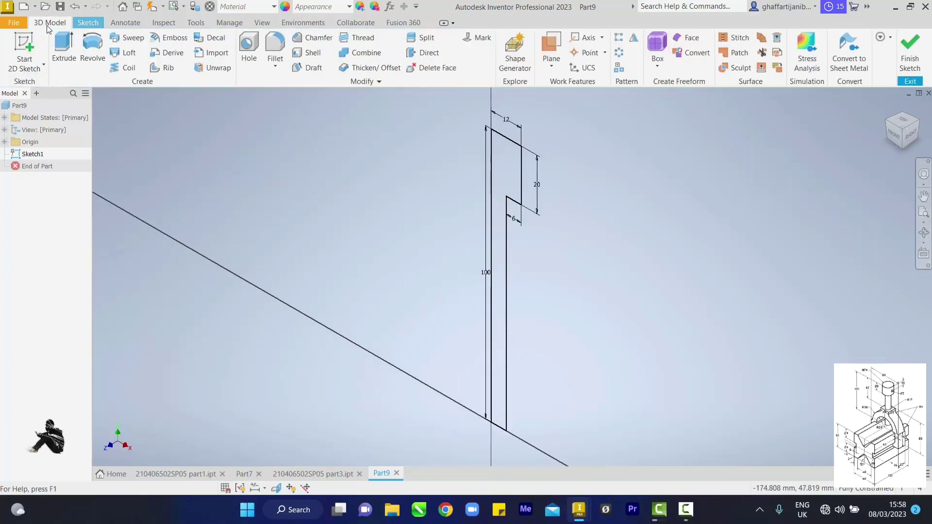
left_click(92, 51)
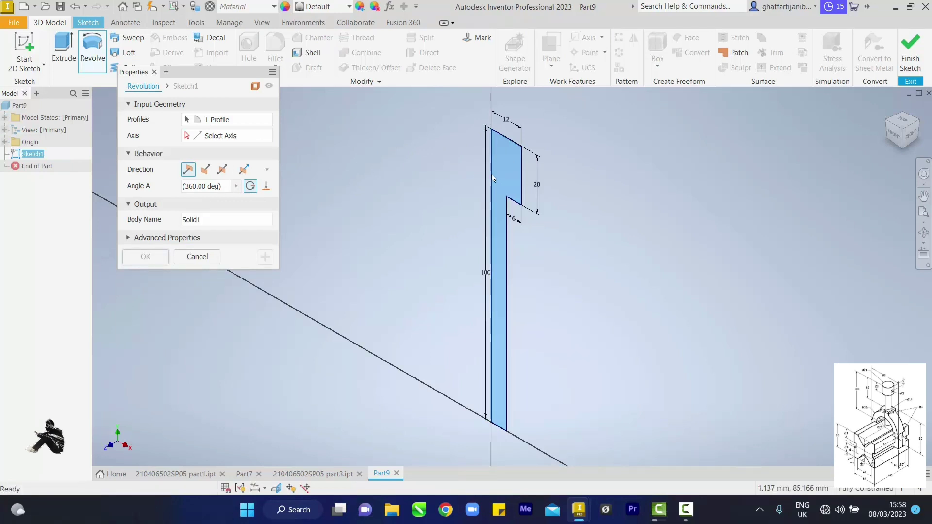
left_click(233, 119)
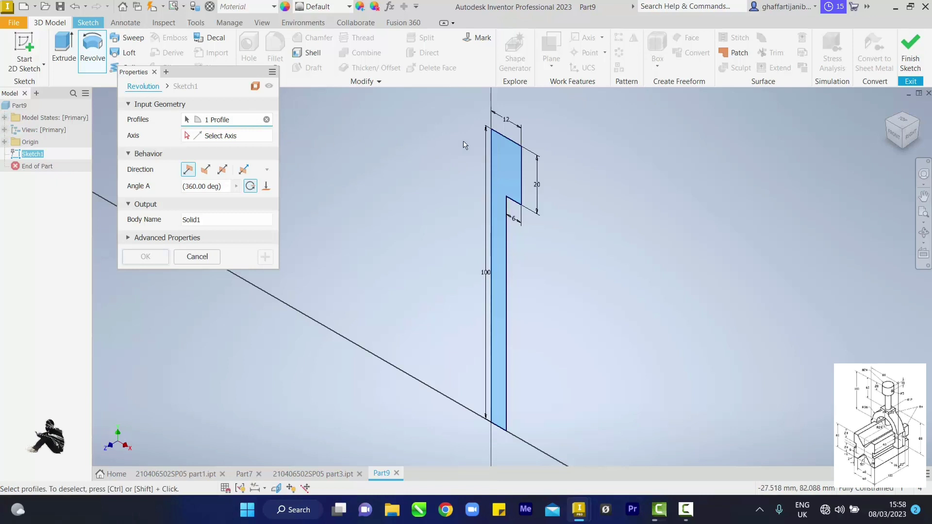
left_click(247, 136)
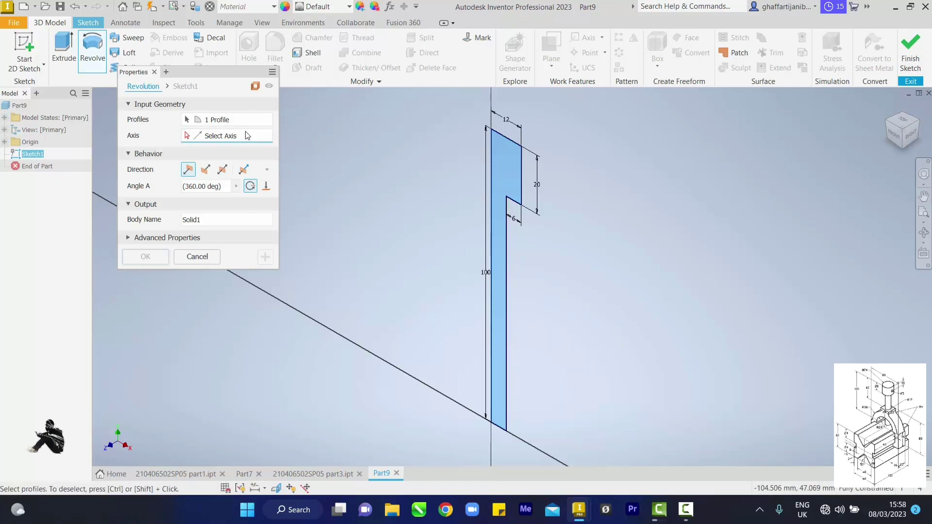
left_click(491, 165)
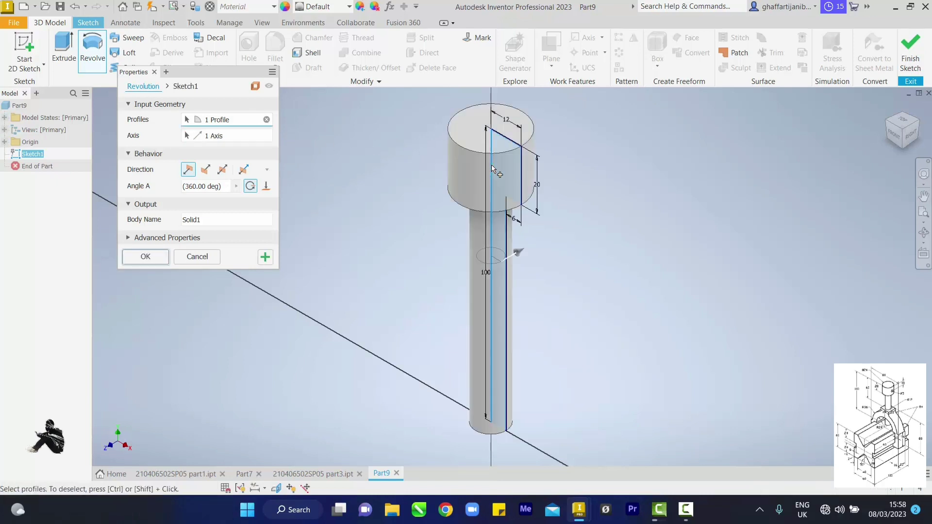
left_click(161, 257)
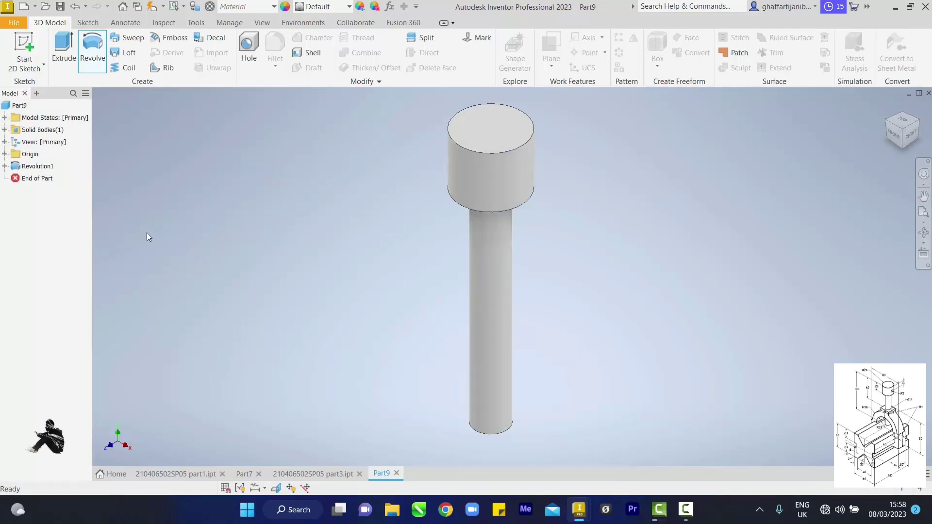
- Start a sketch on the YZ plane and slice the screw's display at the sketch plane
left_click(5, 155)
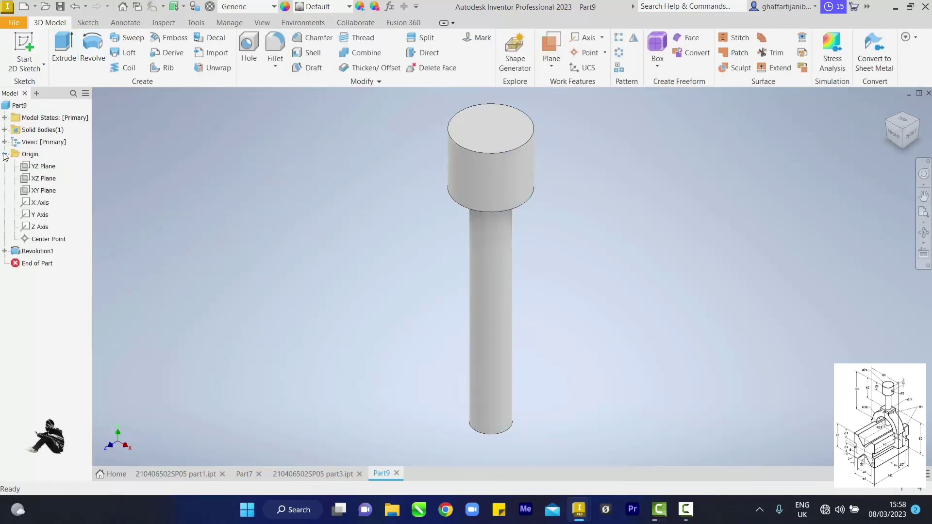
left_click(34, 167)
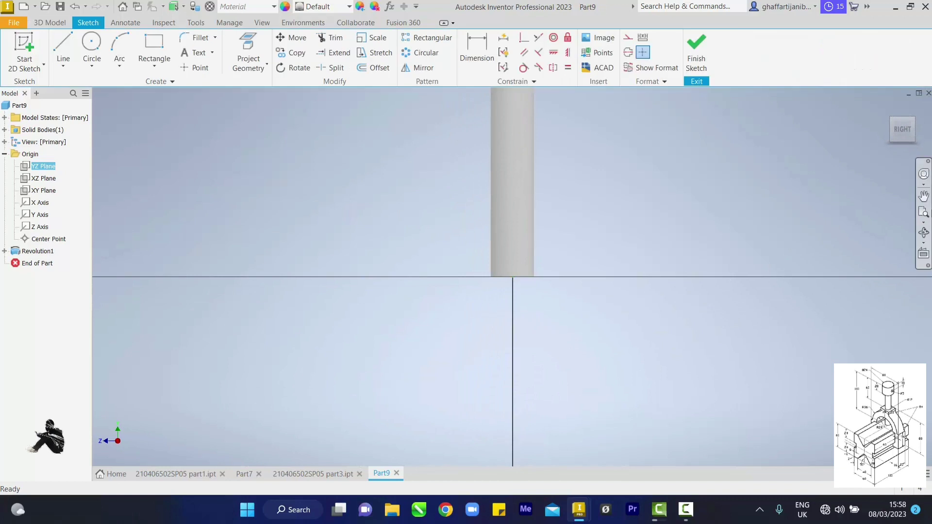
left_click(923, 212)
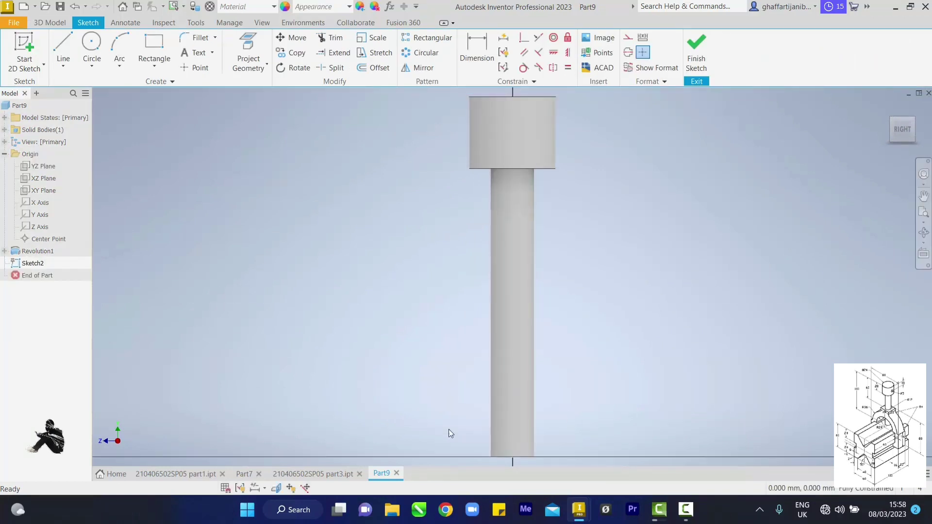
left_click(277, 488)
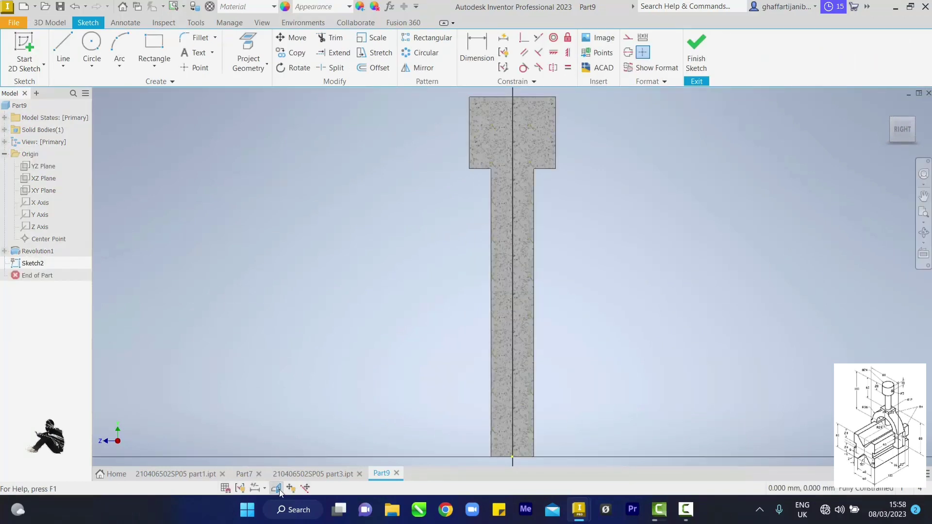
- Draw a 5 mm diameter circle on the vertical centre line inside the screw head
left_click(92, 46)
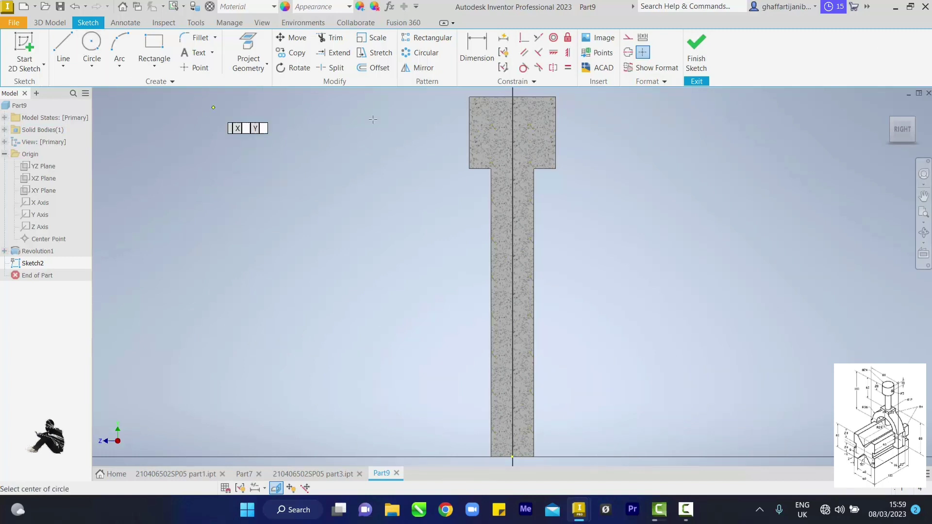
left_click(513, 128)
type("5")
key("Return")
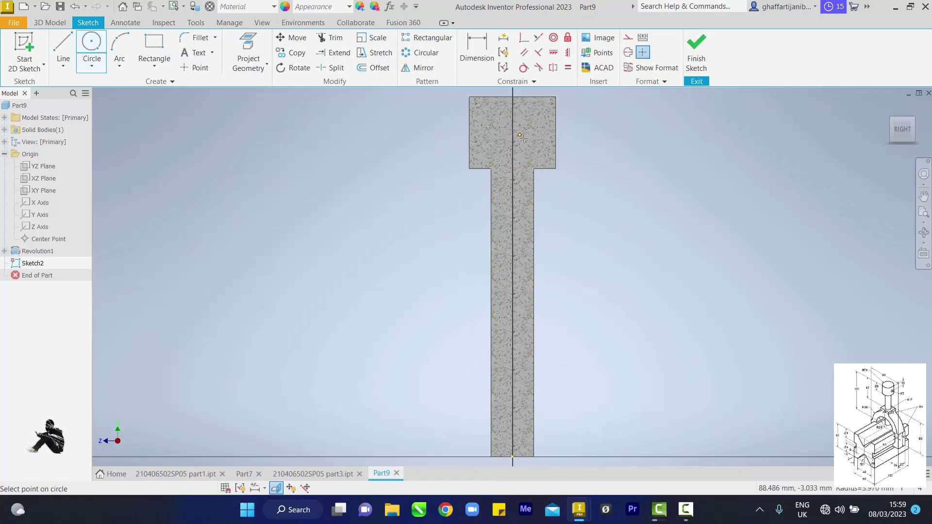
- Dimension the circle's centre 10 mm below the head's top edge and finish the sketch
left_click(478, 53)
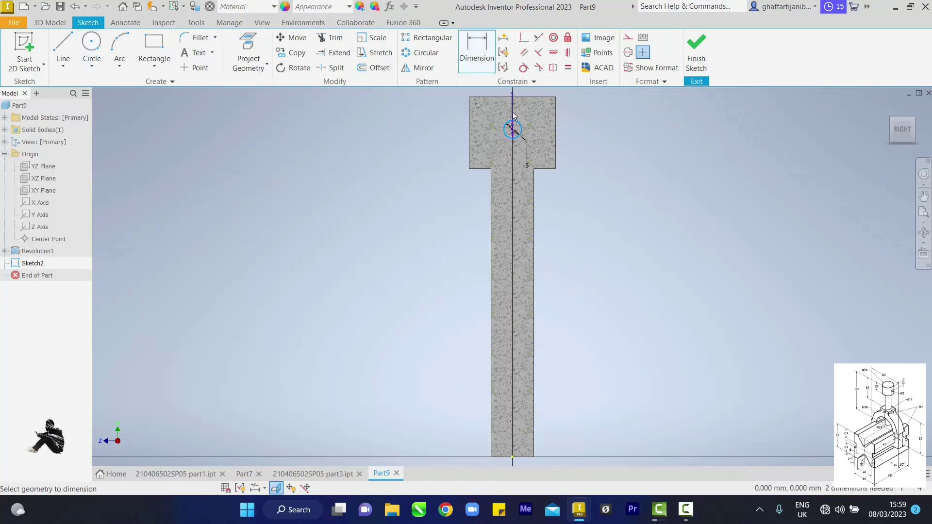
left_click(516, 97)
left_click(513, 129)
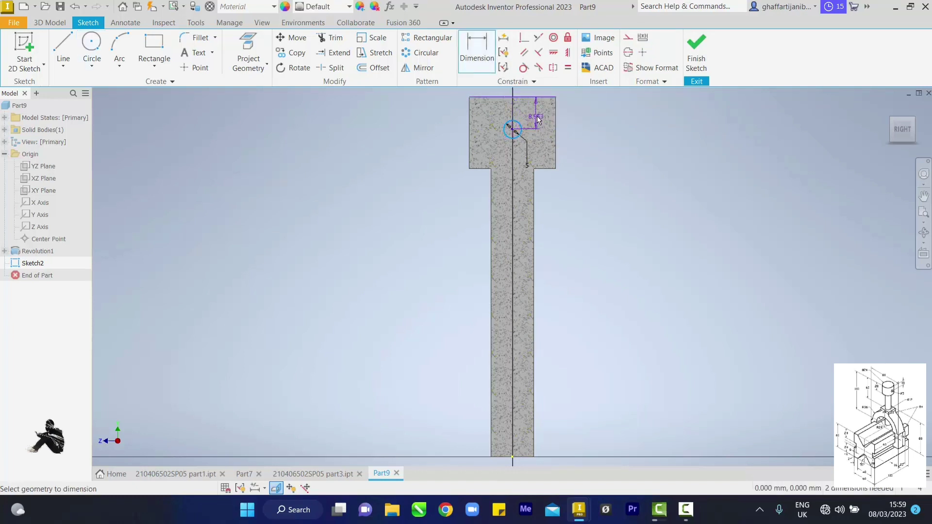
left_click(537, 120)
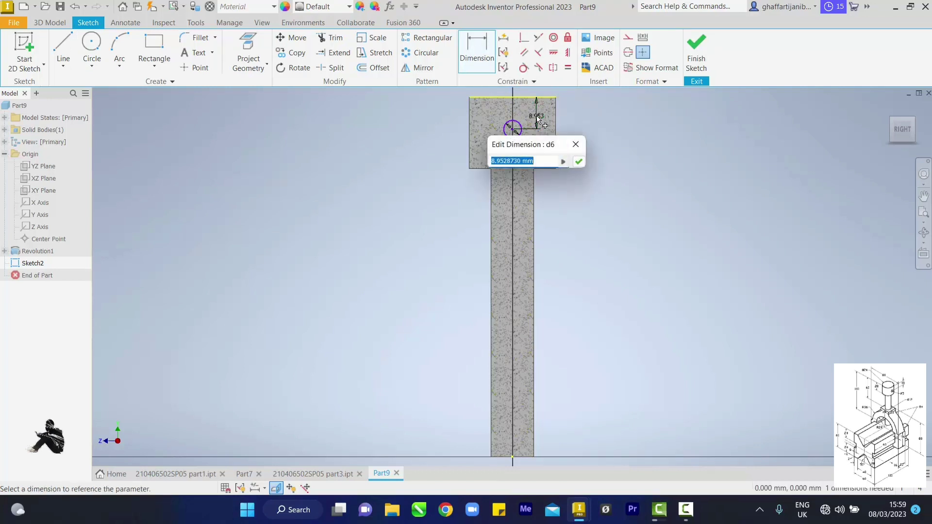
type("10")
key("Return")
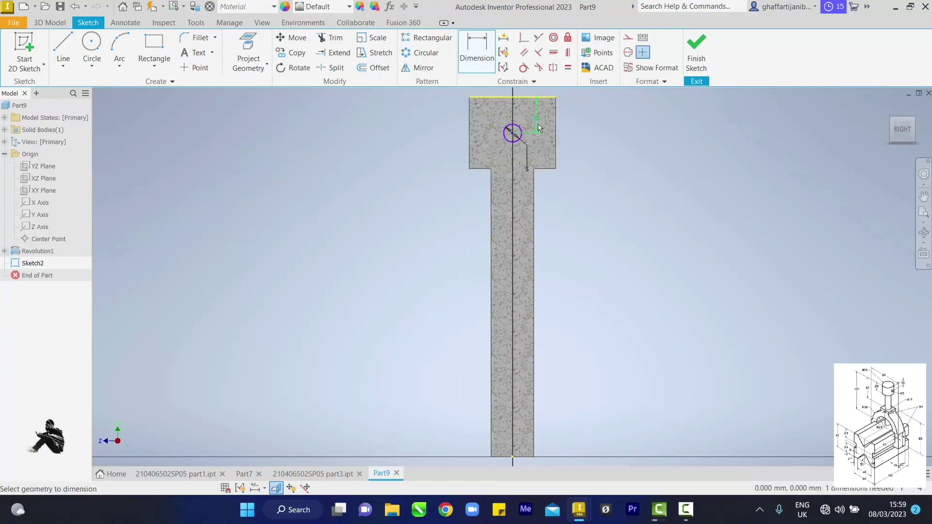
left_click(696, 55)
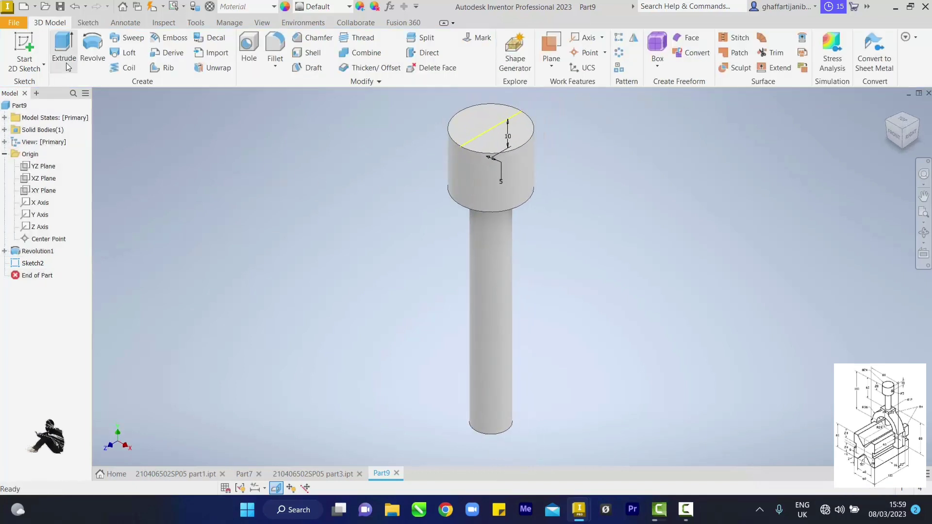
- Extrude the 5 mm circle as a symmetric cut through all to make the cross hole in the screw head
left_click(70, 56)
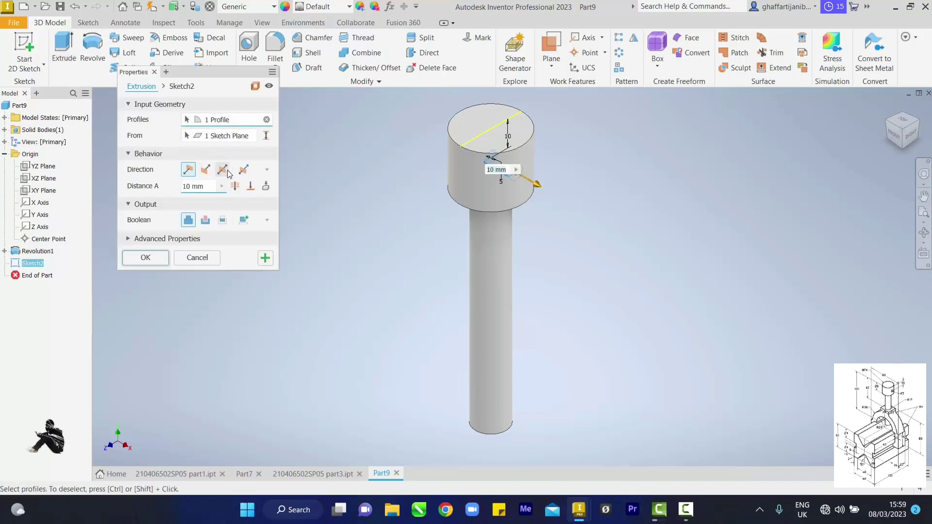
left_click(227, 169)
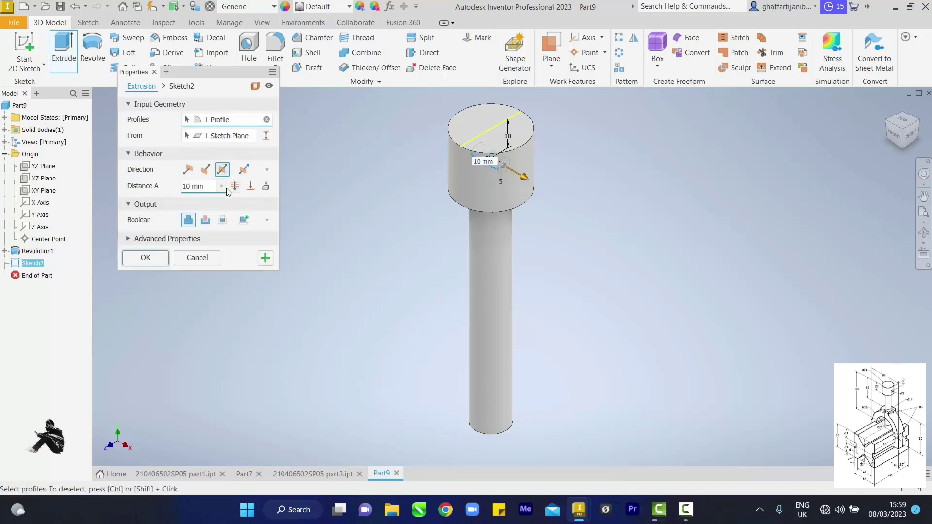
left_click(205, 220)
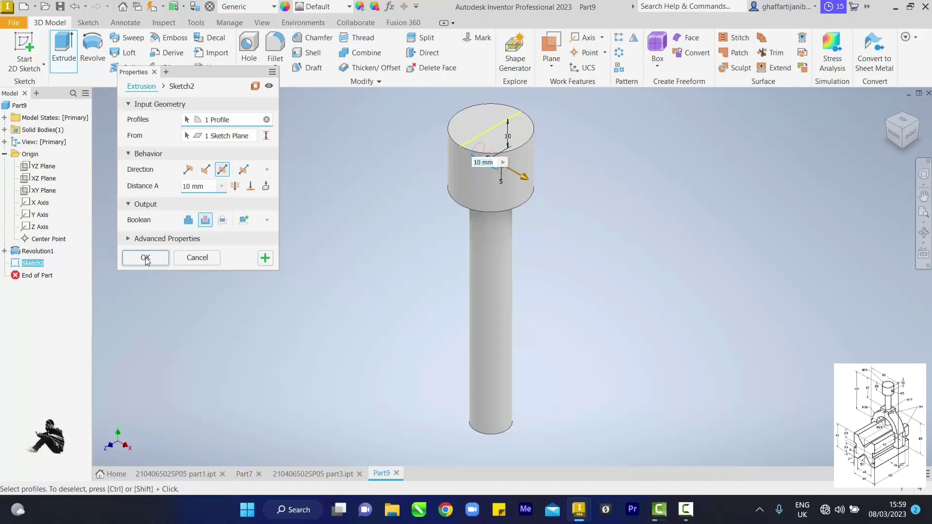
left_click(235, 185)
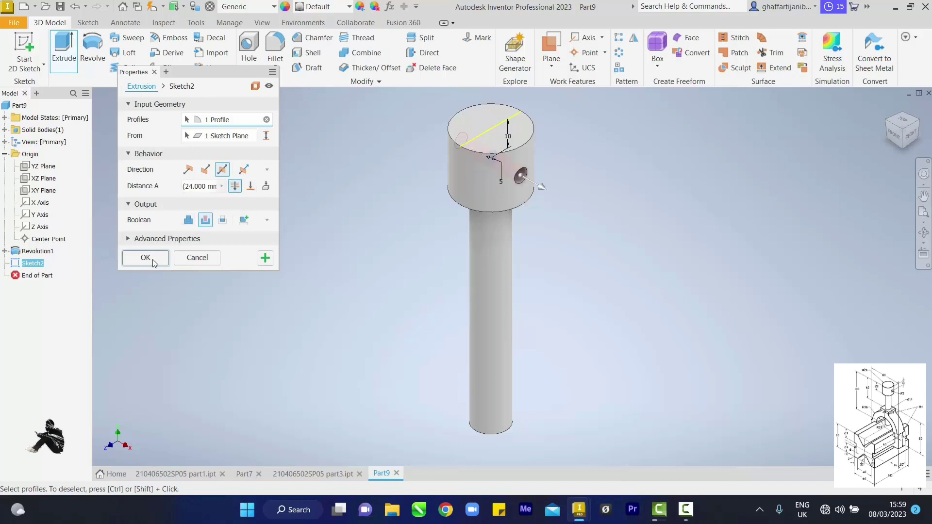